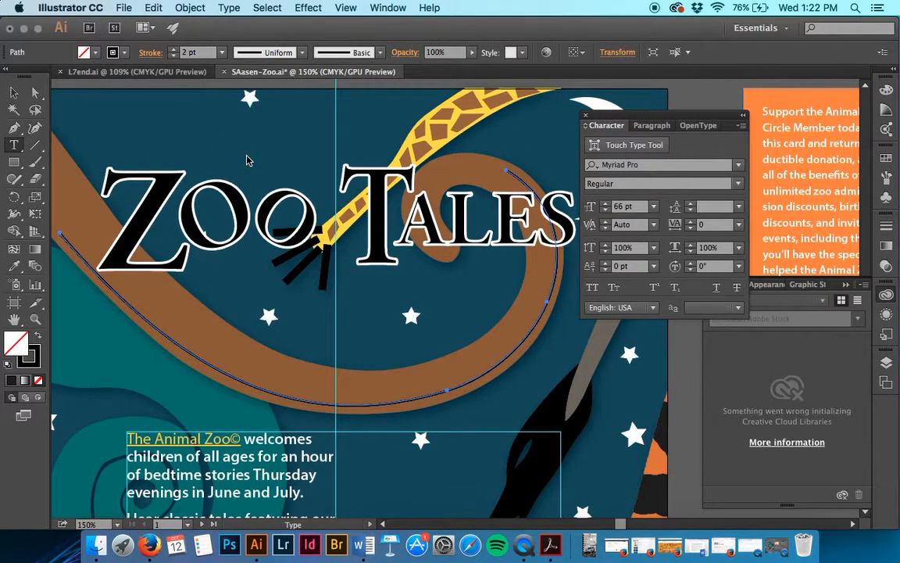
- Add type along the curved path on the brown tail reading "Bedtime Stories With Your Wildest Friends"
{"action": "scroll", "coordinate": [247, 160], "scroll_direction": "left", "scroll_amount": 3}
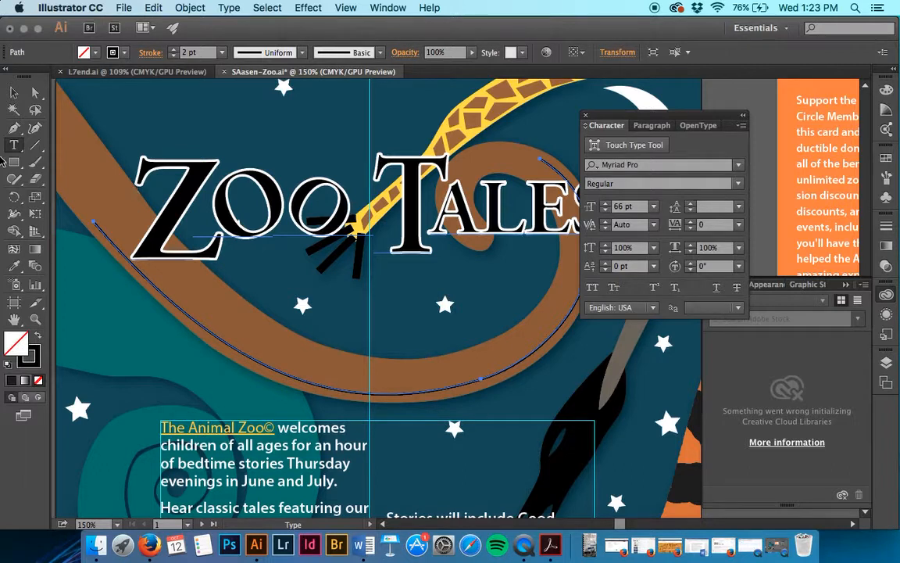
{"action": "left_click_drag", "start_coordinate": [11, 148], "coordinate": [41, 155]}
{"action": "left_click", "coordinate": [165, 289]}
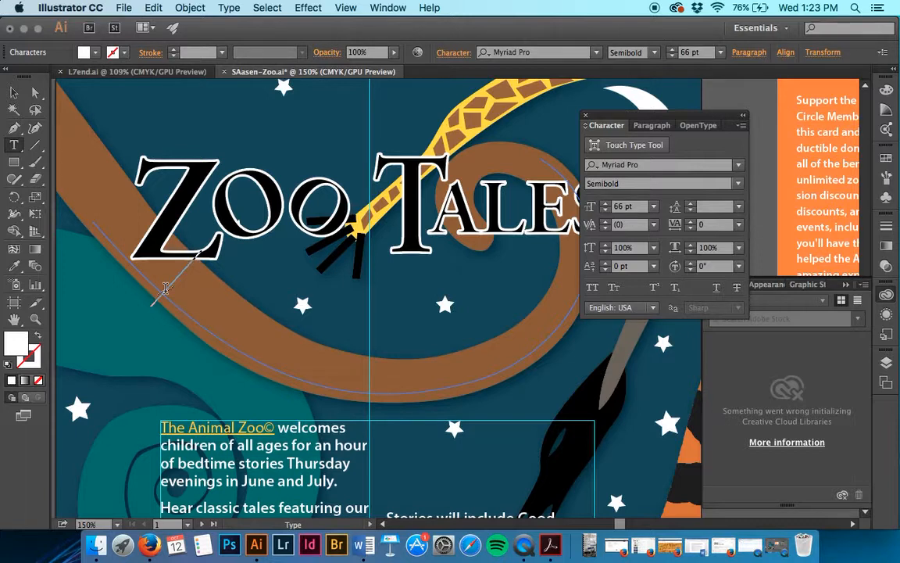
{"action": "type", "text": "B"}
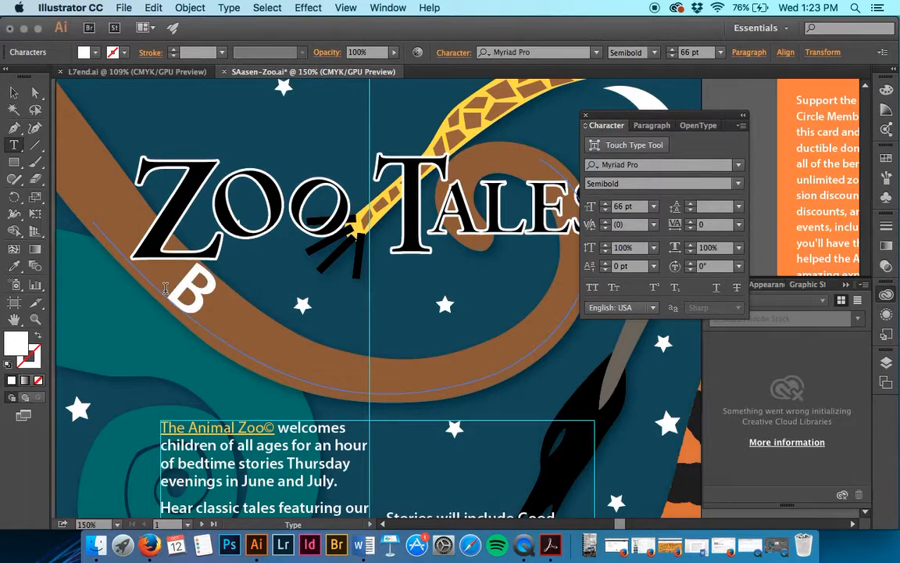
{"action": "type", "text": "ed"}
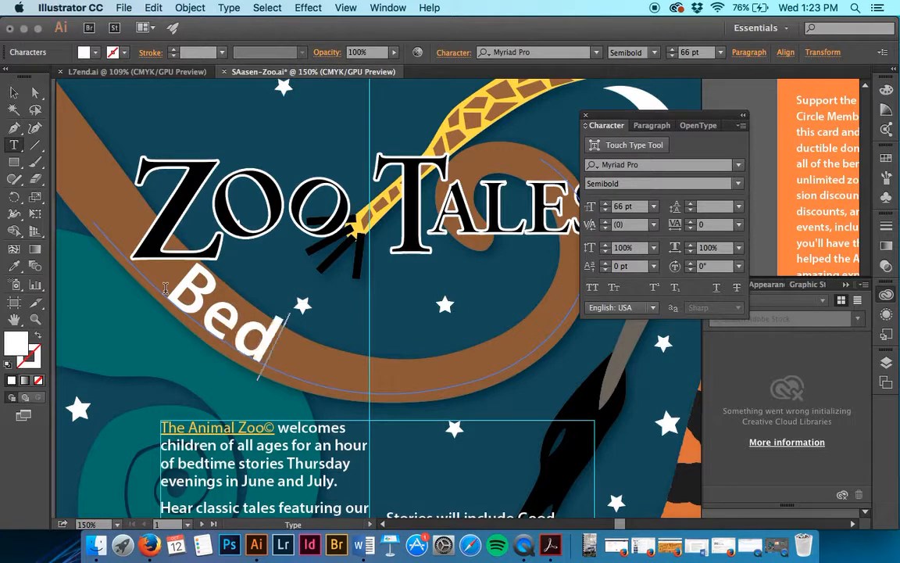
{"action": "type", "text": "time Stories"}
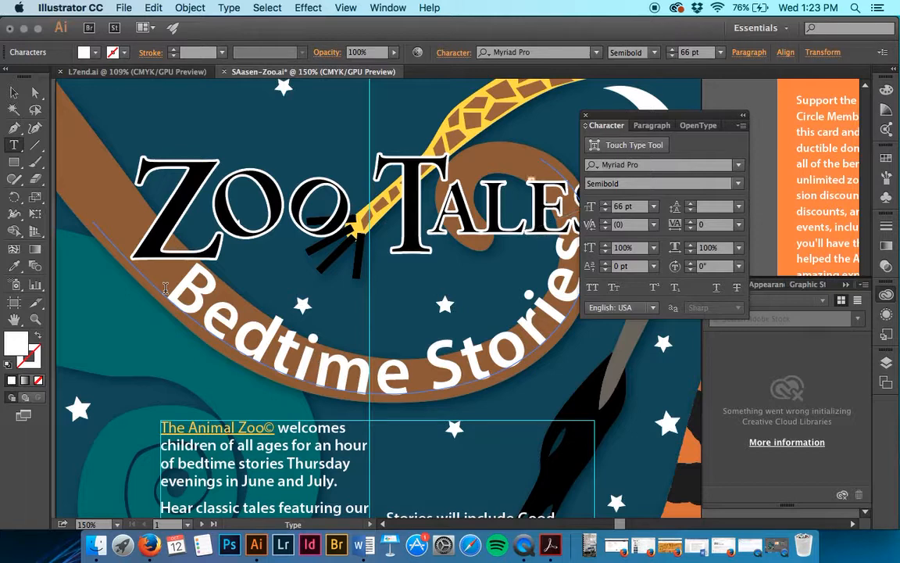
{"action": "left_click", "coordinate": [13, 94]}
- Copy the type formatting of "Thursdays at 6:30 pm" onto the tail's path text with the Eyedropper
{"action": "scroll", "coordinate": [250, 348], "scroll_direction": "right", "scroll_amount": 3}
{"action": "scroll", "coordinate": [250, 348], "scroll_direction": "down", "scroll_amount": 2}
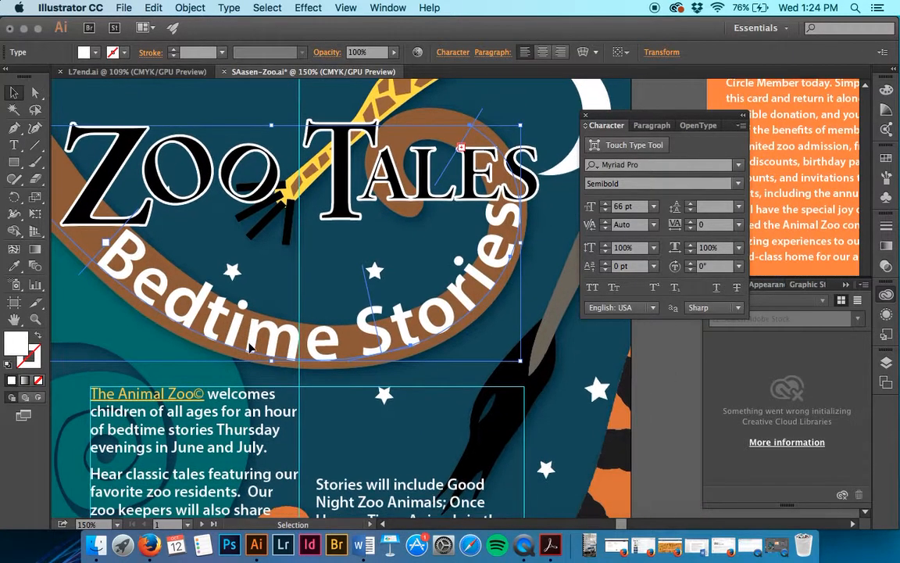
{"action": "scroll", "coordinate": [250, 348], "scroll_direction": "down", "scroll_amount": 10}
{"action": "scroll", "coordinate": [251, 348], "scroll_direction": "left", "scroll_amount": 1}
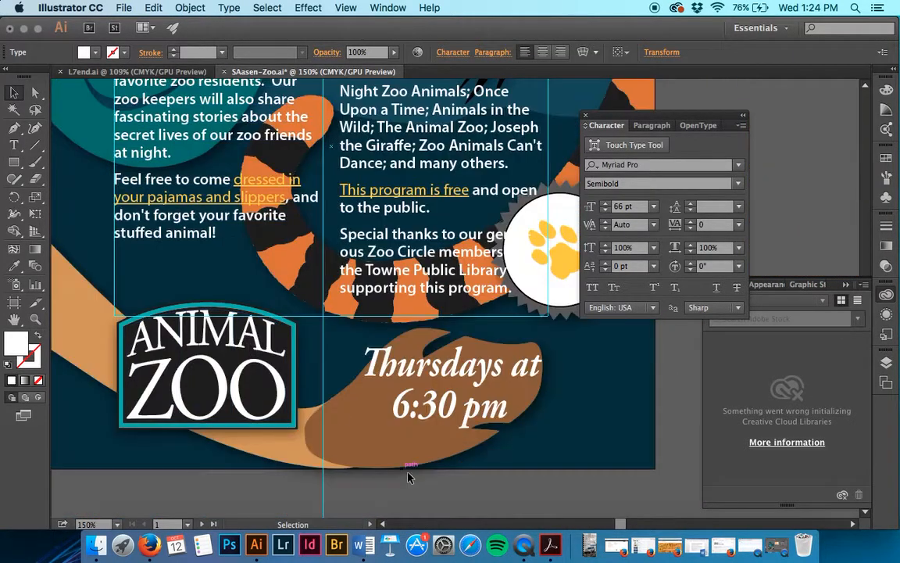
{"action": "scroll", "coordinate": [461, 400], "scroll_direction": "up", "scroll_amount": 3}
{"action": "scroll", "coordinate": [462, 400], "scroll_direction": "down", "scroll_amount": 2}
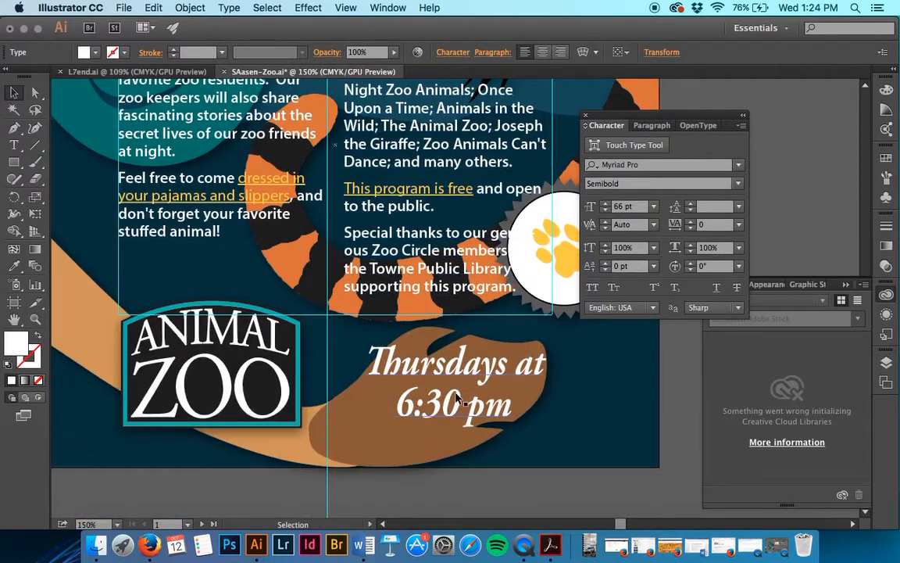
{"action": "scroll", "coordinate": [461, 400], "scroll_direction": "up", "scroll_amount": 7}
{"action": "scroll", "coordinate": [459, 400], "scroll_direction": "up", "scroll_amount": 2}
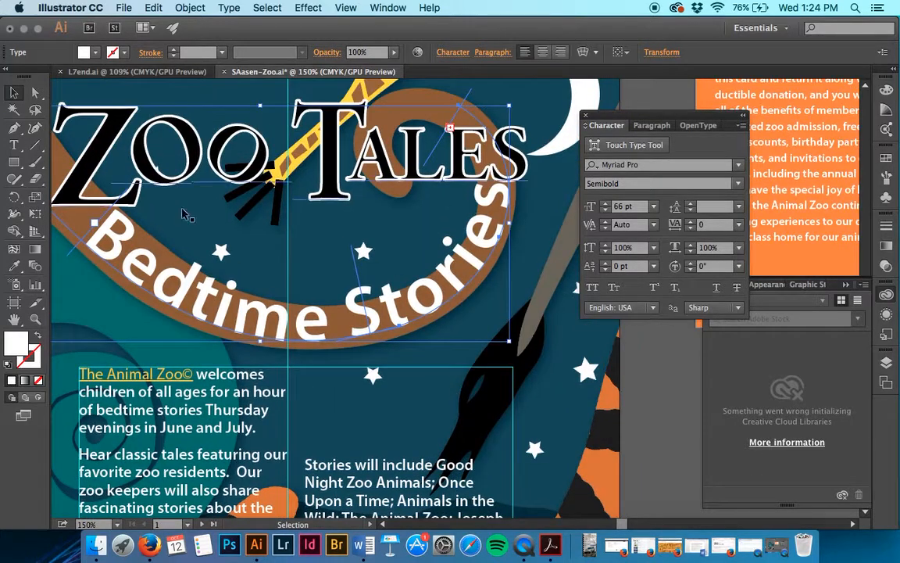
{"action": "left_click", "coordinate": [13, 266]}
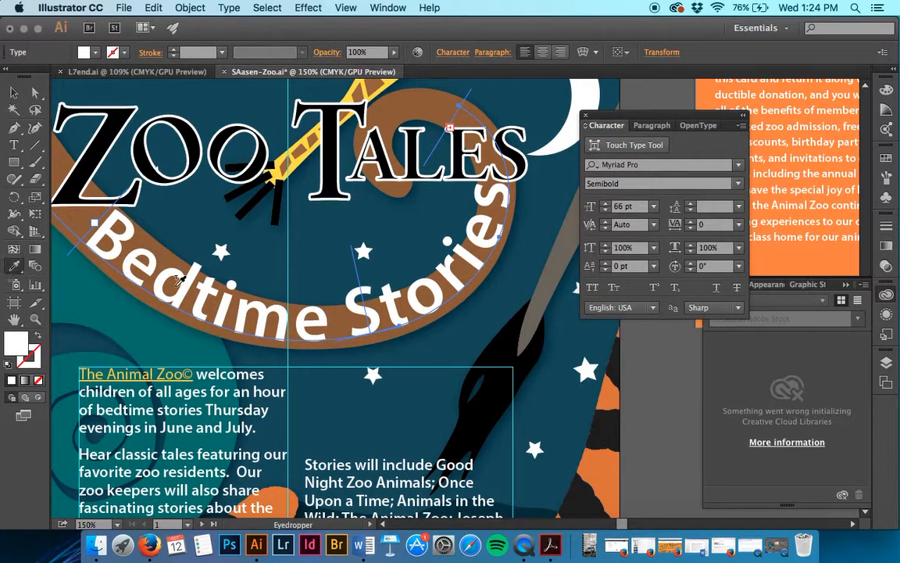
{"action": "scroll", "coordinate": [354, 198], "scroll_direction": "down", "scroll_amount": 10}
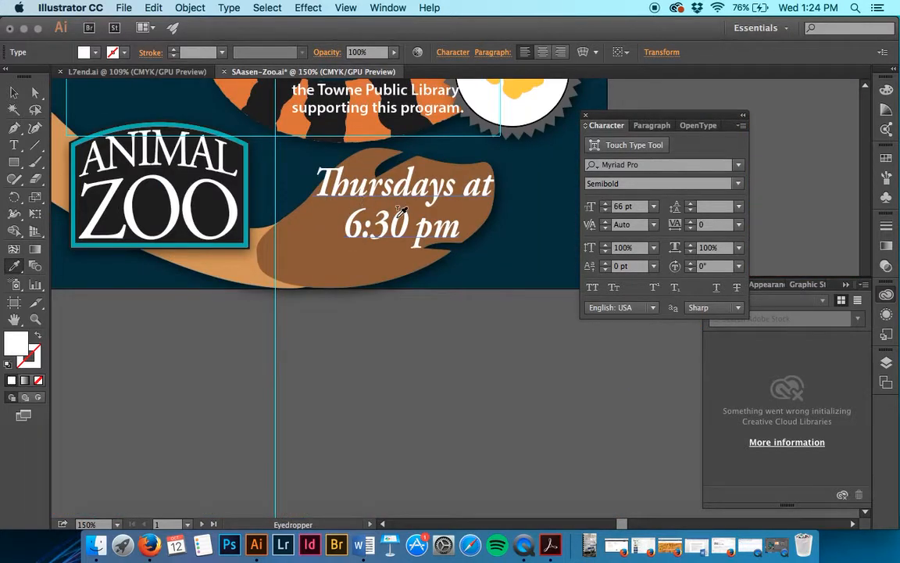
{"action": "left_click", "coordinate": [401, 210]}
{"action": "scroll", "coordinate": [401, 210], "scroll_direction": "up", "scroll_amount": 10}
{"action": "scroll", "coordinate": [401, 210], "scroll_direction": "down", "scroll_amount": 2}
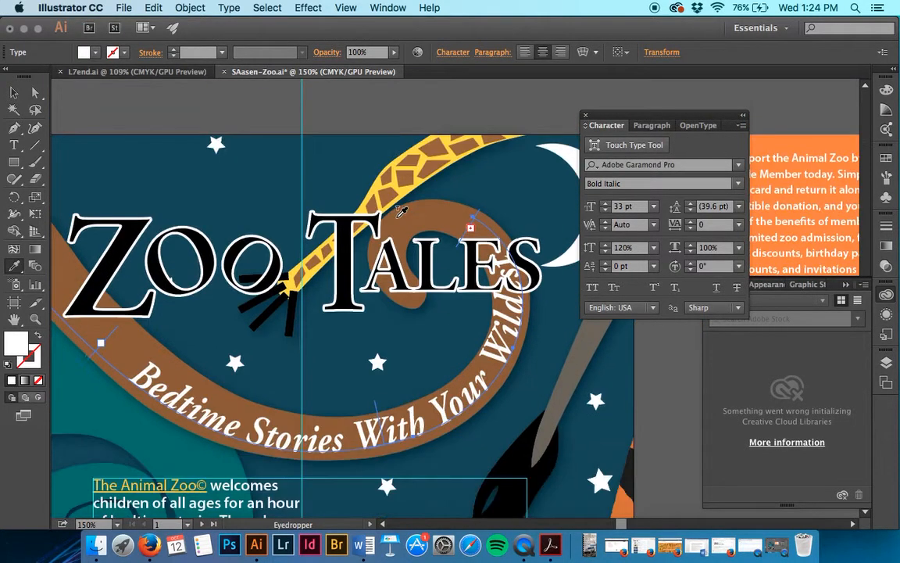
{"action": "left_click", "coordinate": [13, 92]}
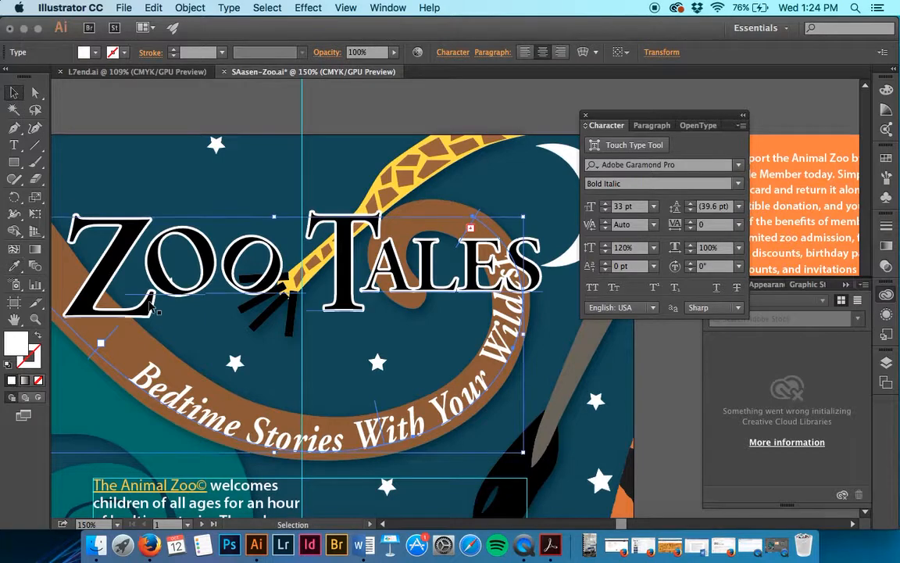
- Set the path text's vertical scale to 100% and align it left
{"action": "scroll", "coordinate": [176, 395], "scroll_direction": "left", "scroll_amount": 4}
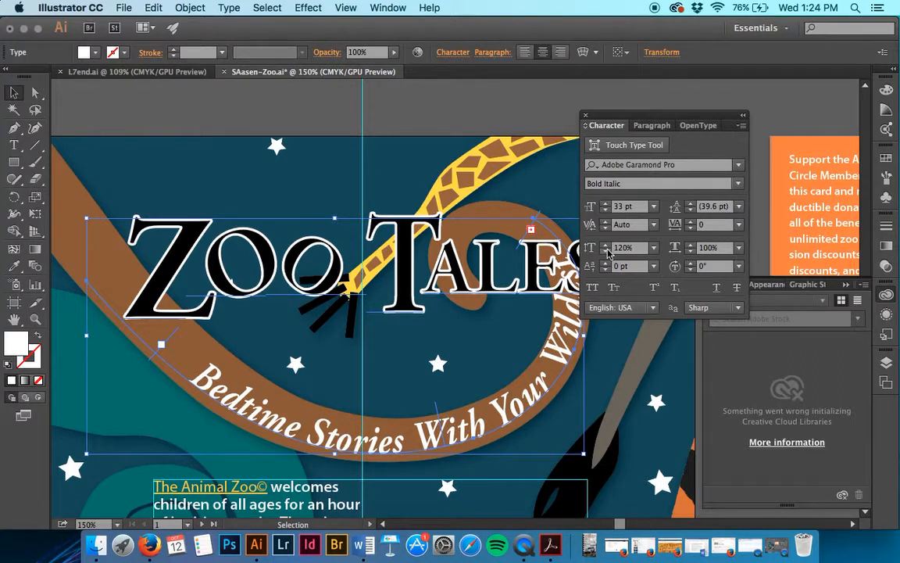
{"action": "type", "text": "100"}
{"action": "key", "text": "Tab"}
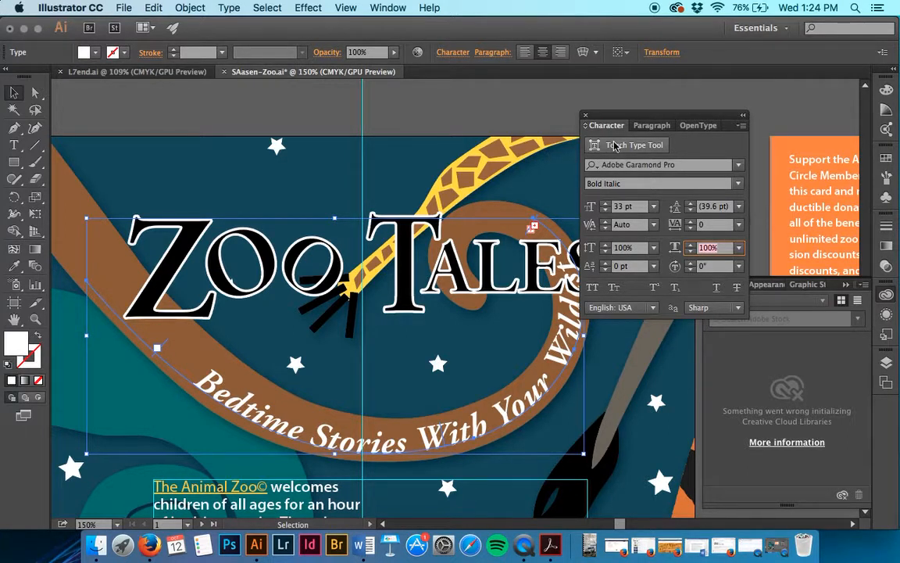
{"action": "left_click", "coordinate": [525, 51]}
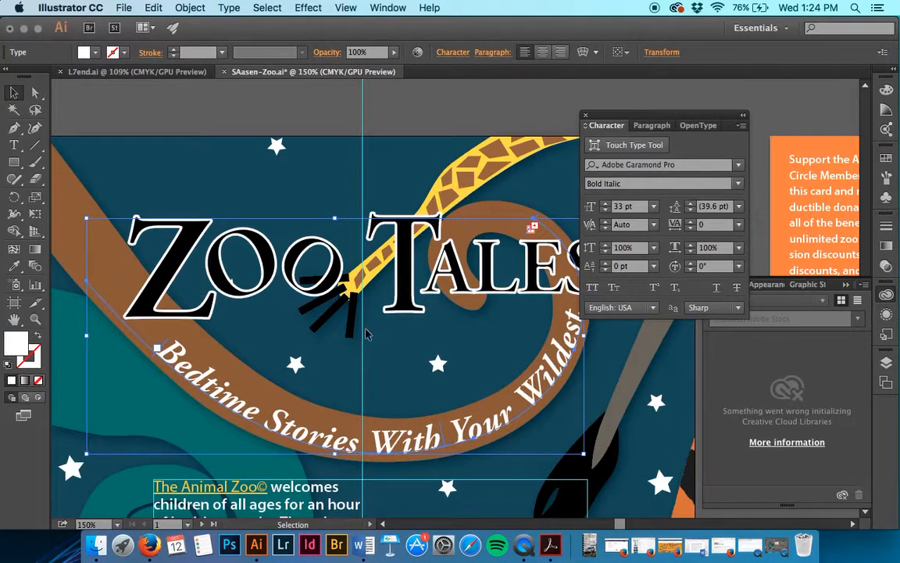
- Try to shift the start of the path text back to the beginning of the tail's curve
{"action": "left_click_drag", "start_coordinate": [160, 351], "coordinate": [90, 272]}
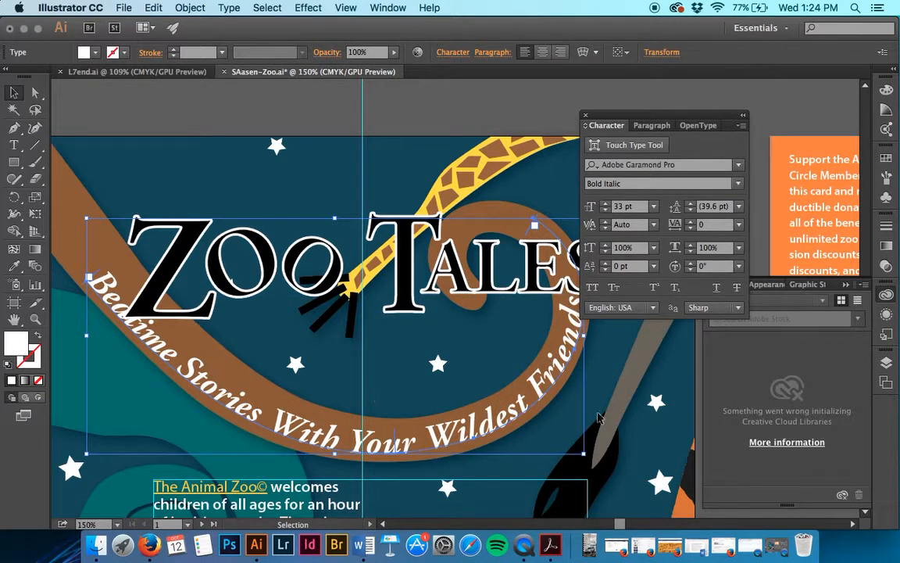
{"action": "left_click", "coordinate": [625, 418]}
{"action": "double_click", "coordinate": [426, 254]}
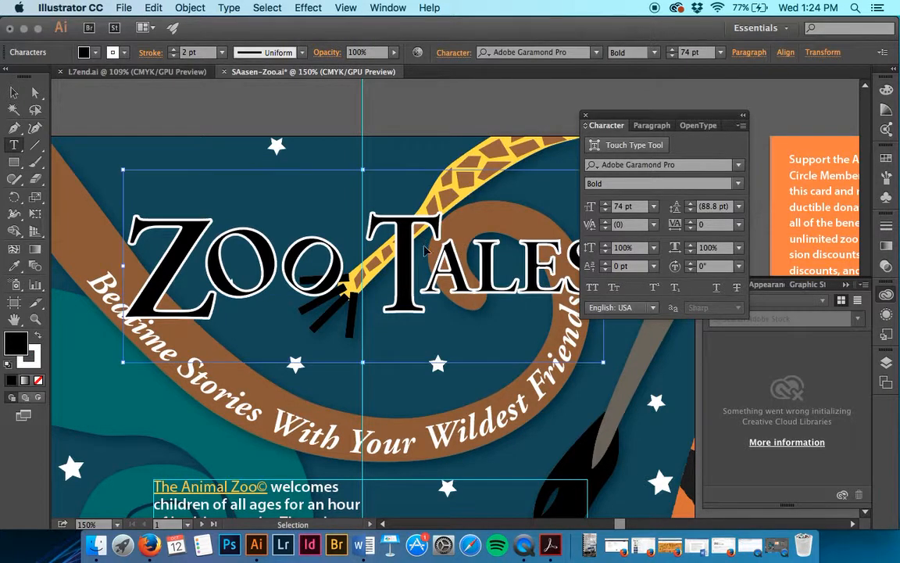
{"action": "key", "text": "super+z"}
- Try to thread the tail's path text onto a second path placed below the tail
{"action": "left_click", "coordinate": [14, 92]}
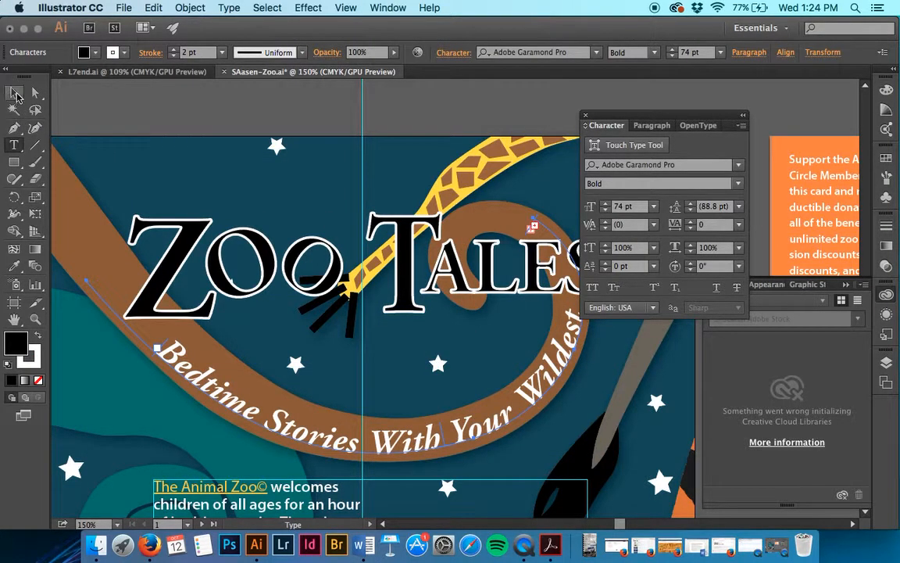
{"action": "left_click", "coordinate": [139, 315]}
{"action": "key", "text": "t"}
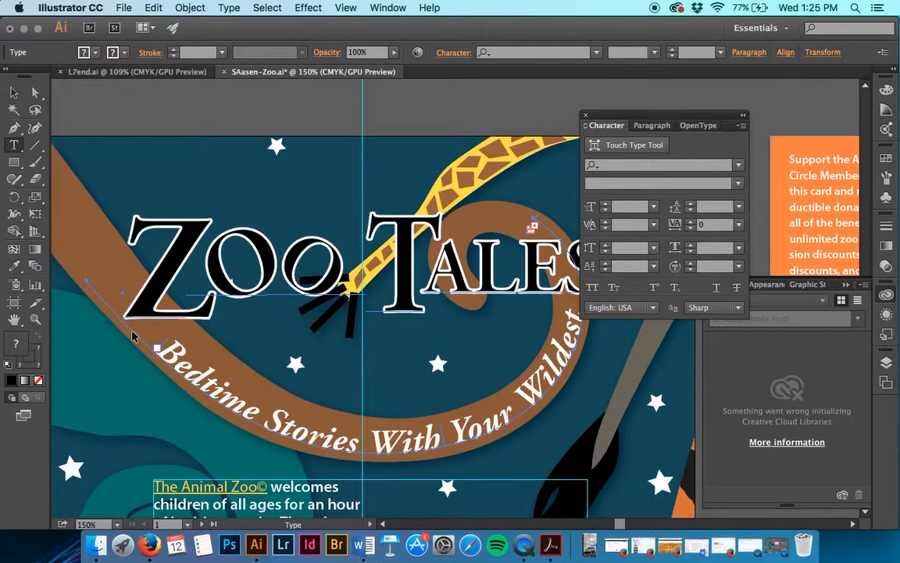
{"action": "left_click", "coordinate": [14, 93]}
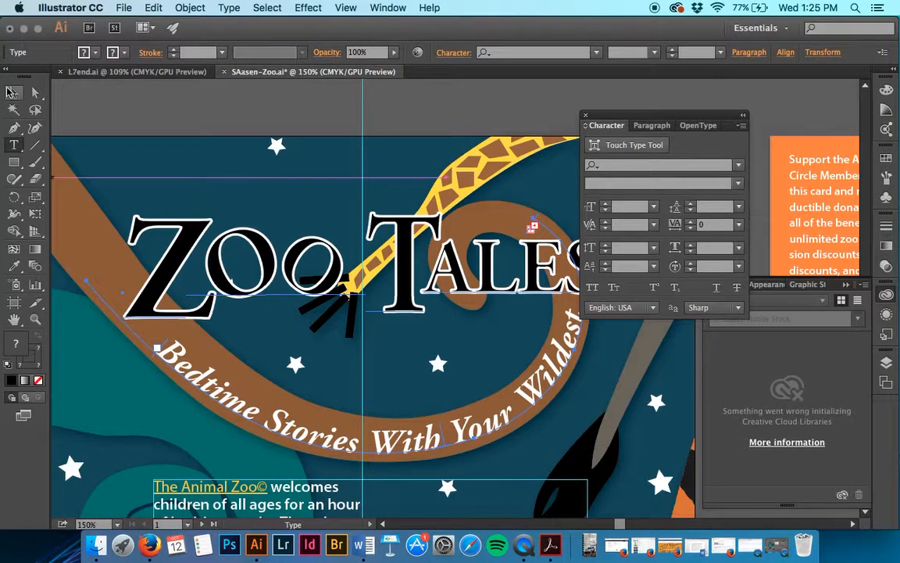
{"action": "key", "text": "t"}
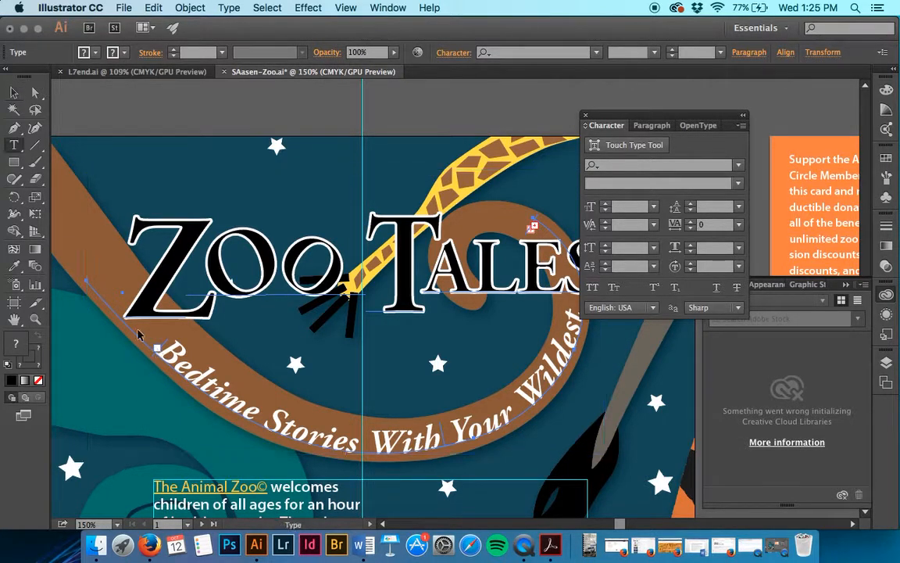
{"action": "left_click", "coordinate": [163, 359]}
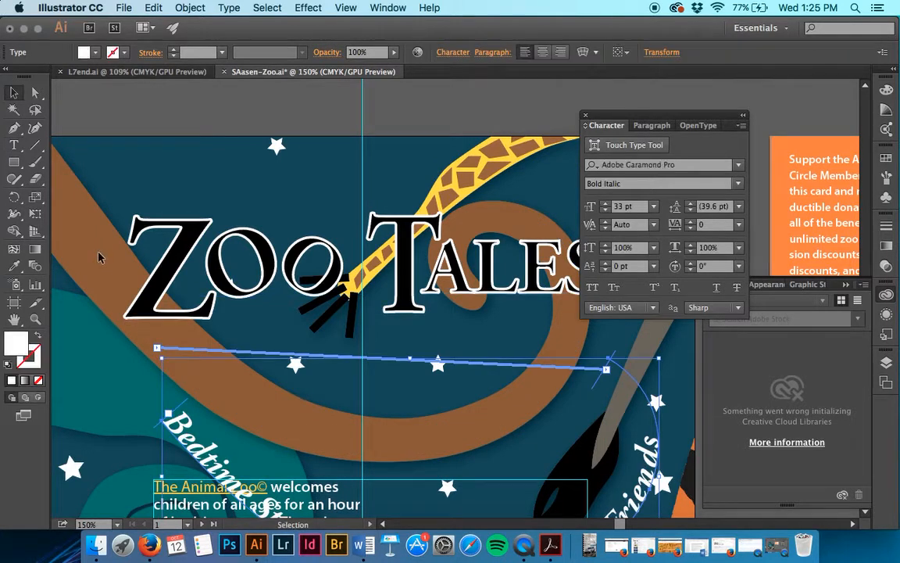
{"action": "key", "text": "super+z"}
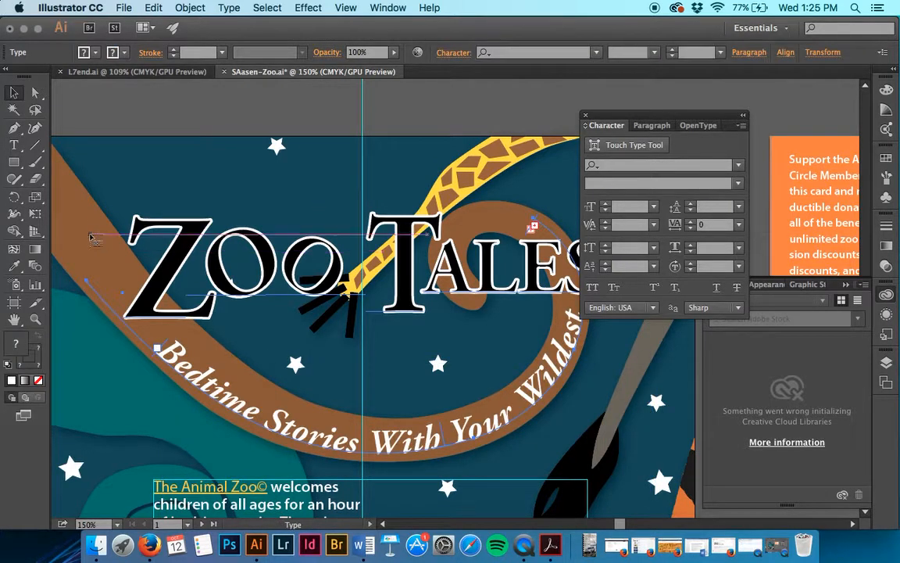
- Thread the path text onto a duplicate curved path and move that path onto the brown tail
{"action": "left_click", "coordinate": [110, 114]}
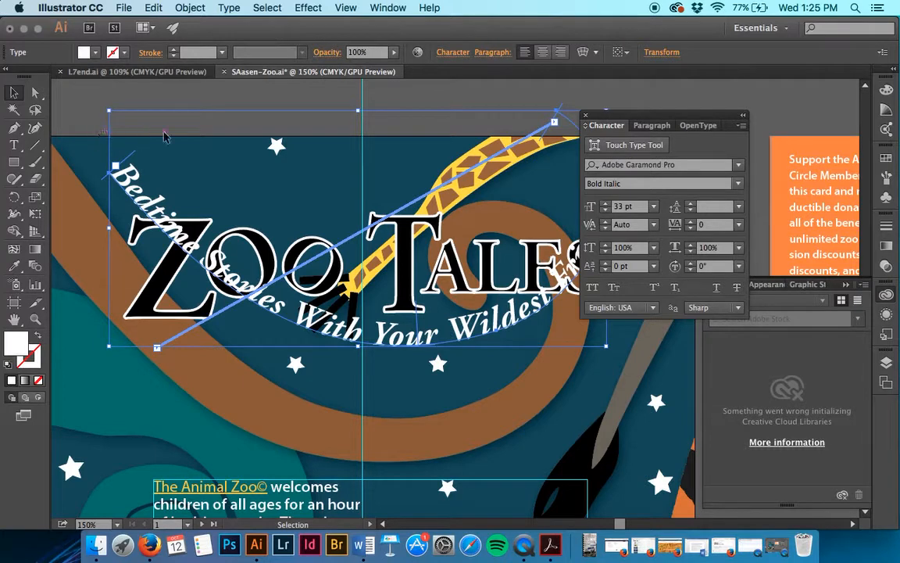
{"action": "left_click", "coordinate": [10, 93]}
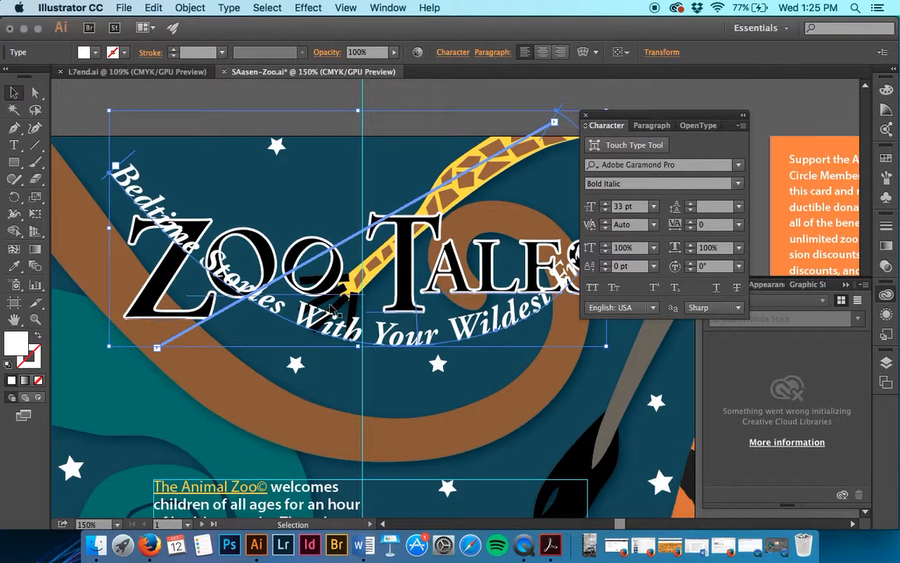
{"action": "left_click_drag", "start_coordinate": [327, 327], "coordinate": [311, 430]}
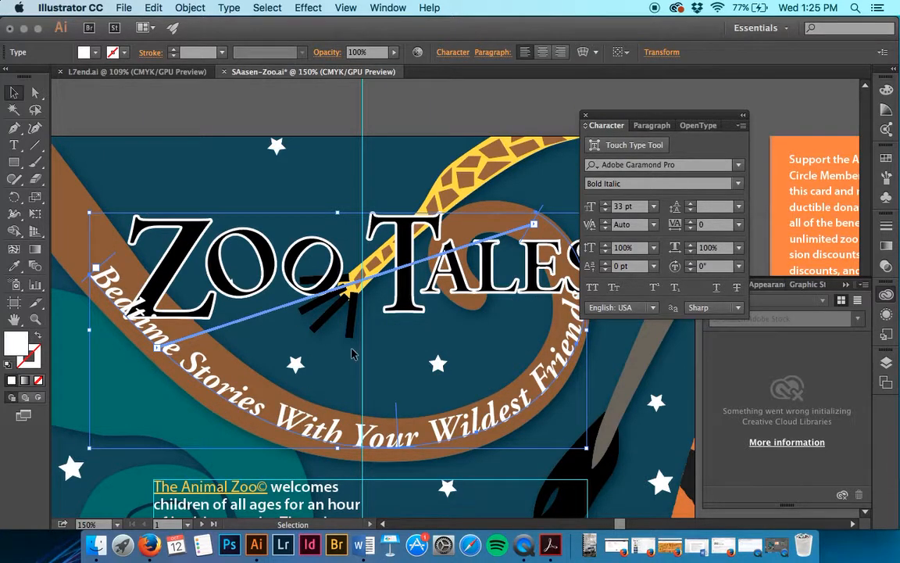
{"action": "scroll", "coordinate": [351, 353], "scroll_direction": "down", "scroll_amount": 2}
{"action": "scroll", "coordinate": [351, 353], "scroll_direction": "down", "scroll_amount": 1}
{"action": "scroll", "coordinate": [352, 354], "scroll_direction": "left", "scroll_amount": 1}
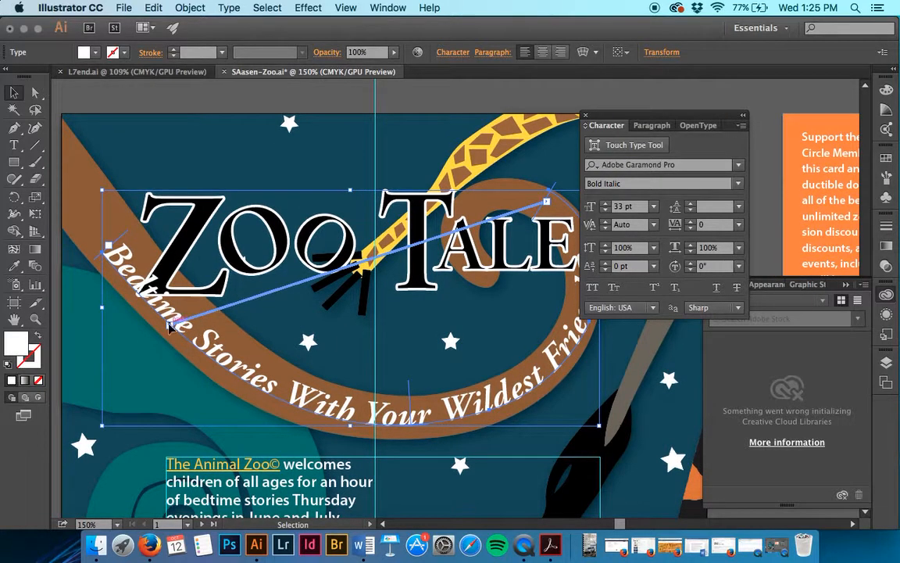
{"action": "scroll", "coordinate": [235, 319], "scroll_direction": "right", "scroll_amount": 4}
{"action": "scroll", "coordinate": [234, 319], "scroll_direction": "up", "scroll_amount": 1}
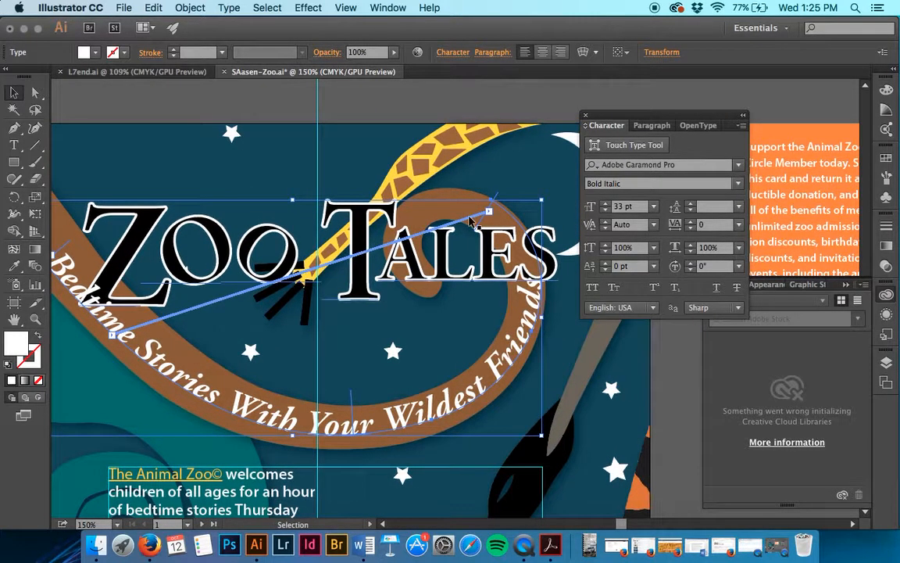
{"action": "key", "text": "t"}
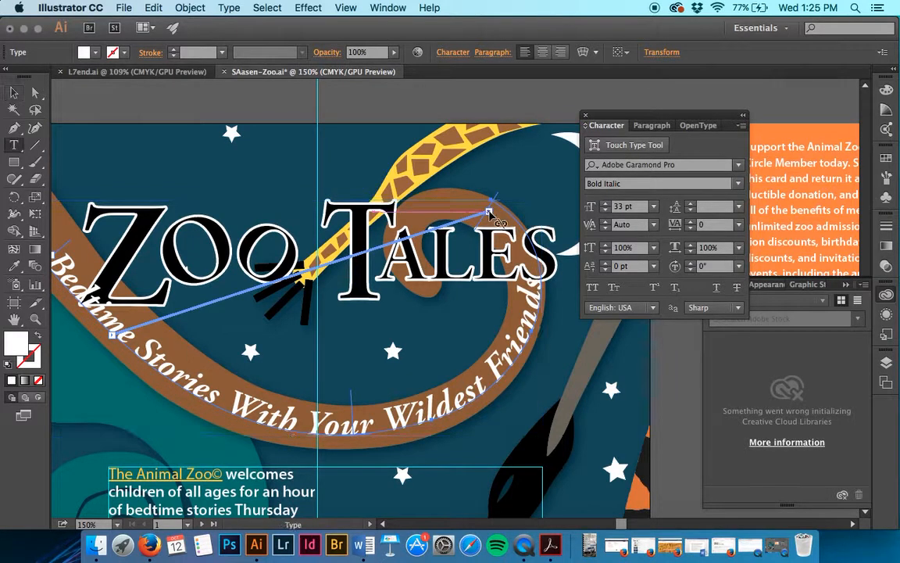
{"action": "key", "text": "Escape"}
{"action": "scroll", "coordinate": [199, 240], "scroll_direction": "left", "scroll_amount": 10}
{"action": "scroll", "coordinate": [199, 240], "scroll_direction": "up", "scroll_amount": 1}
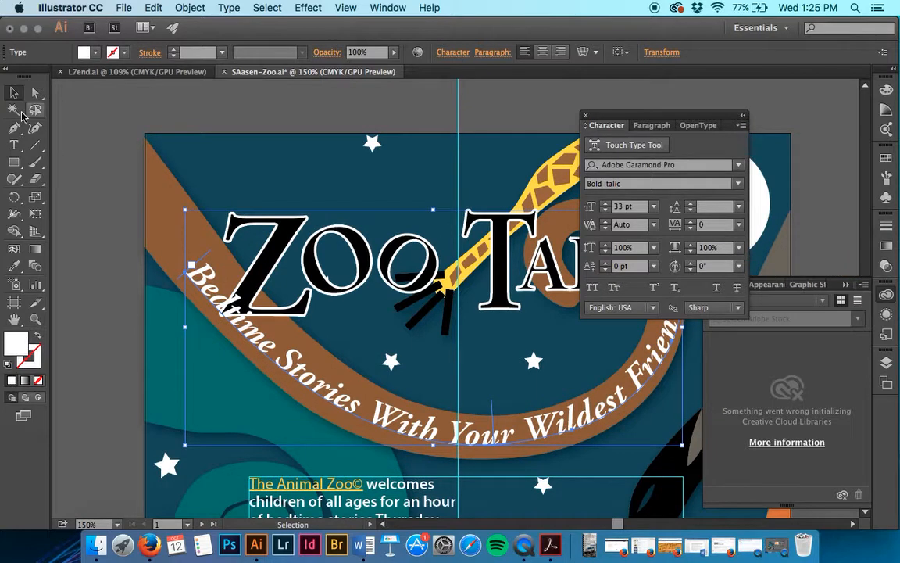
{"action": "left_click", "coordinate": [15, 94]}
{"action": "key", "text": "t"}
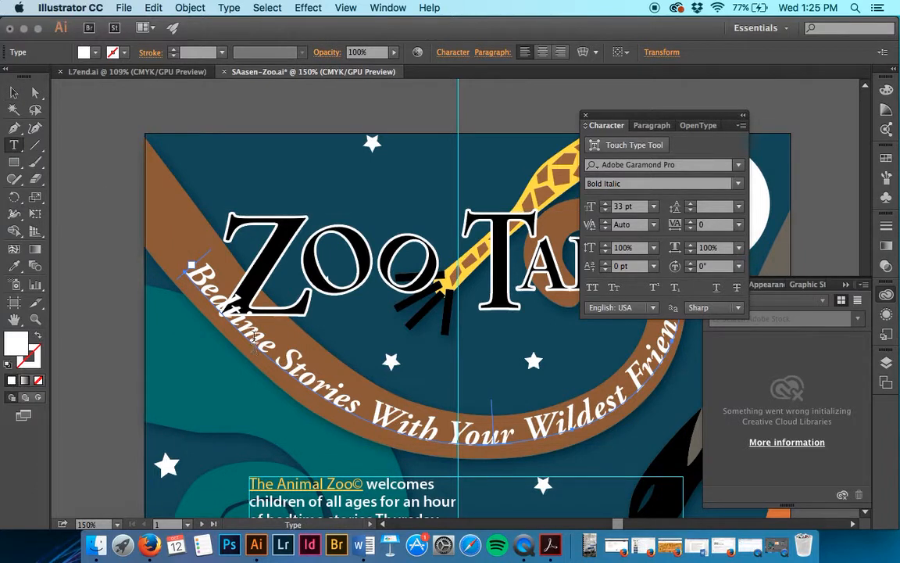
{"action": "left_click", "coordinate": [229, 311]}
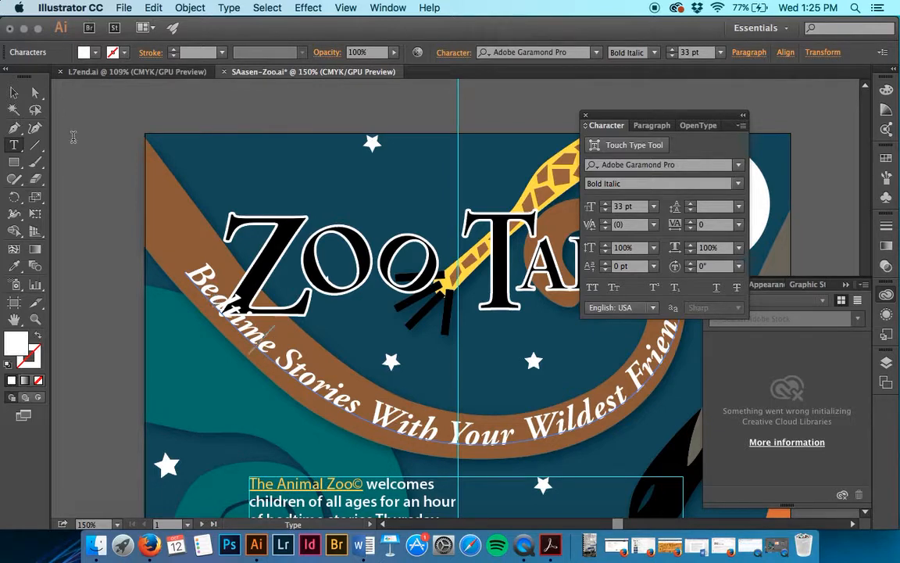
{"action": "left_click", "coordinate": [13, 92]}
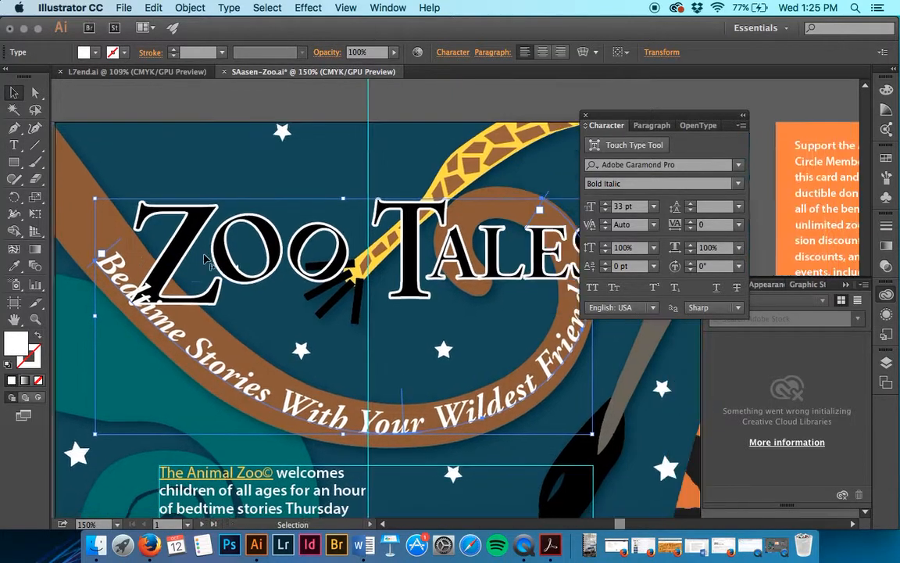
- Move the "Zoo Tales" title straight up, away from the tagline on the tail
{"action": "scroll", "coordinate": [203, 195], "scroll_direction": "right", "scroll_amount": 5}
{"action": "left_click", "coordinate": [256, 119]}
{"action": "left_click_drag", "start_coordinate": [334, 221], "coordinate": [334, 184]}
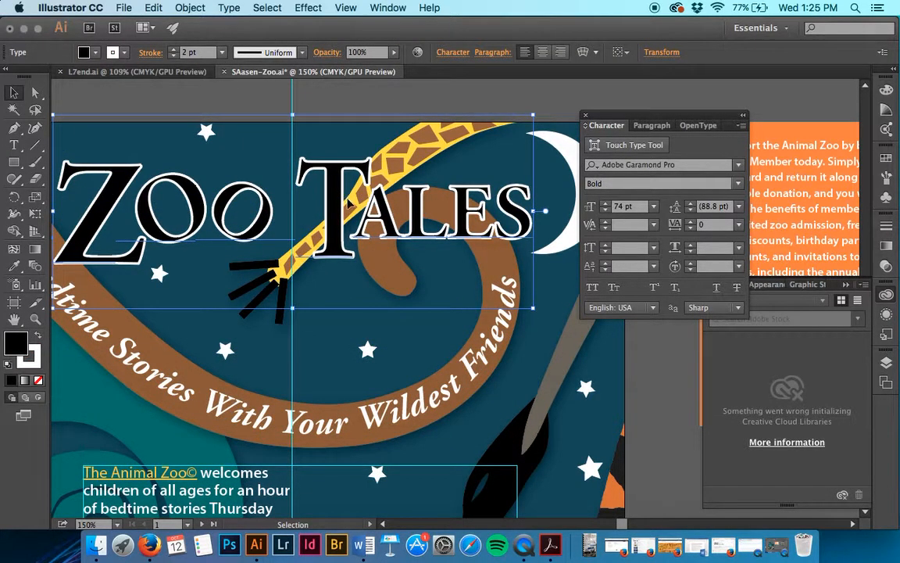
- Nudge the "Zoo Tales" title slightly down and to the right so its end overlaps the moon
{"action": "key", "text": "Down"}
{"action": "key", "text": "Down"}
{"action": "key", "text": "Down"}
{"action": "key", "text": "Down"}
{"action": "key", "text": "Down"}
{"action": "key", "text": "Down"}
{"action": "key", "text": "Right"}
{"action": "key", "text": "Right"}
{"action": "key", "text": "Right"}
{"action": "key", "text": "Right"}
{"action": "key", "text": "Right"}
{"action": "key", "text": "Right"}
{"action": "key", "text": "Right"}
{"action": "key", "text": "Right"}
{"action": "key", "text": "Right"}
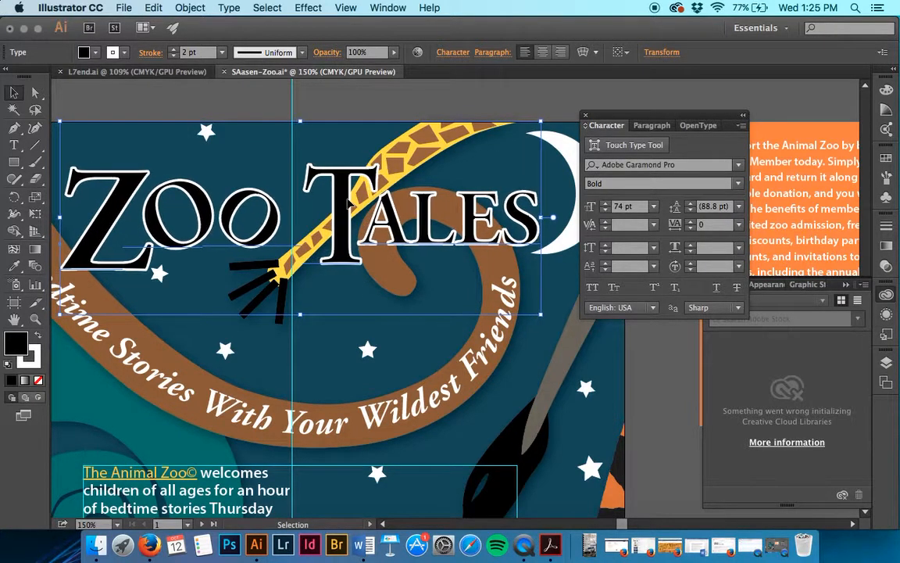
{"action": "key", "text": "Right"}
{"action": "key", "text": "Right"}
{"action": "key", "text": "Right"}
{"action": "key", "text": "Right"}
{"action": "key", "text": "Right"}
{"action": "key", "text": "Right"}
{"action": "key", "text": "Right"}
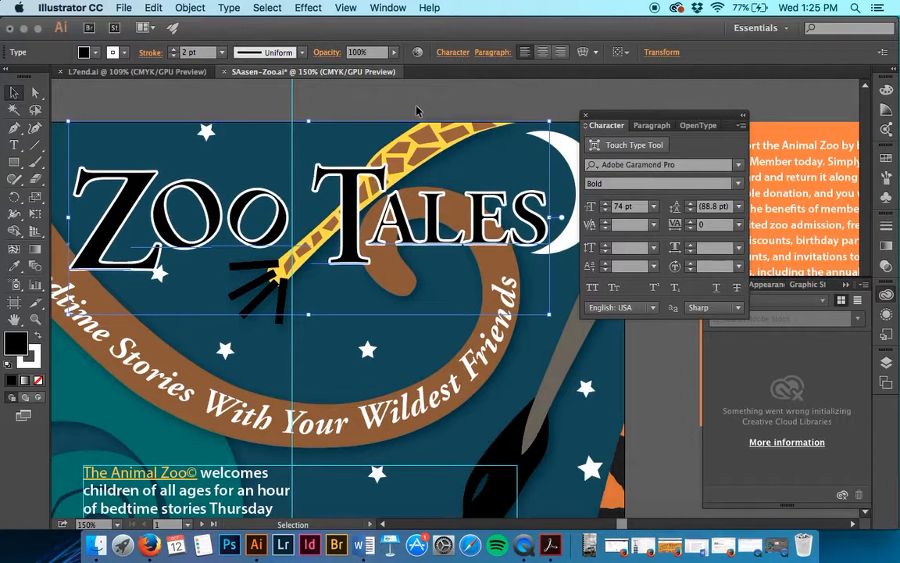
{"action": "key", "text": "Right"}
{"action": "key", "text": "Right"}
{"action": "left_click", "coordinate": [416, 111]}
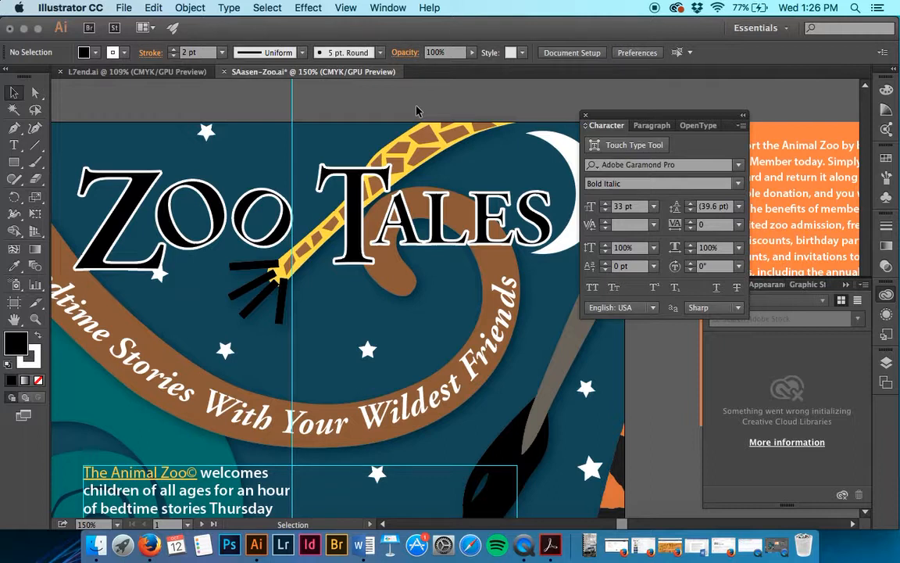
- Nudge the "Zoo Tales" title a few increments back to the left and deselect it
{"action": "left_click", "coordinate": [360, 250]}
{"action": "key", "text": "Left"}
{"action": "key", "text": "Left"}
{"action": "key", "text": "Left"}
{"action": "key", "text": "Left"}
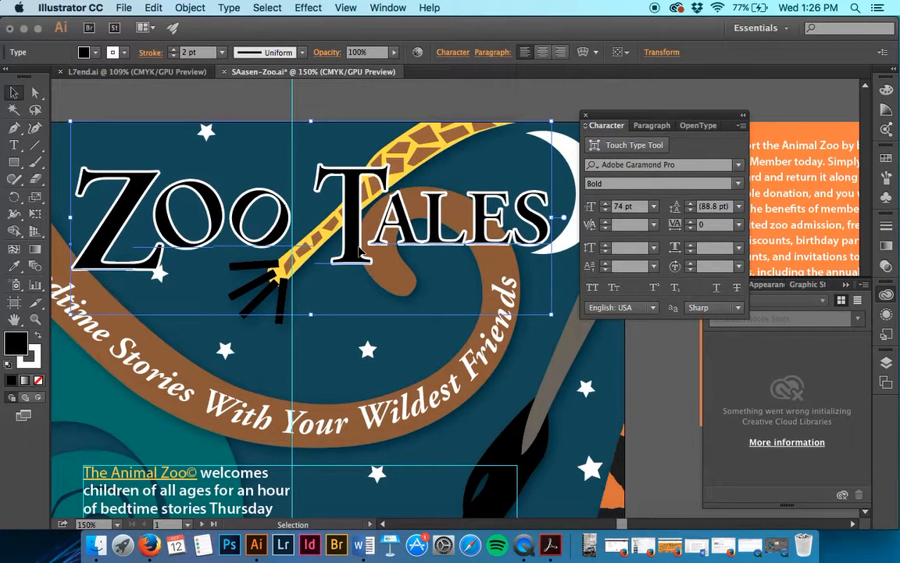
{"action": "left_click", "coordinate": [383, 102]}
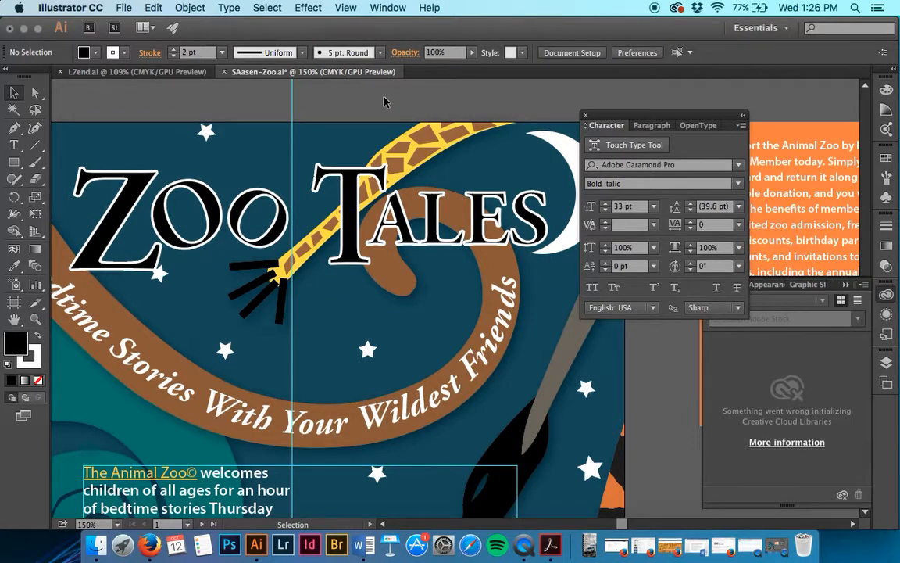
- Nudge the tagline path text on the brown tail one increment left and one up
{"action": "scroll", "coordinate": [383, 102], "scroll_direction": "down", "scroll_amount": 3}
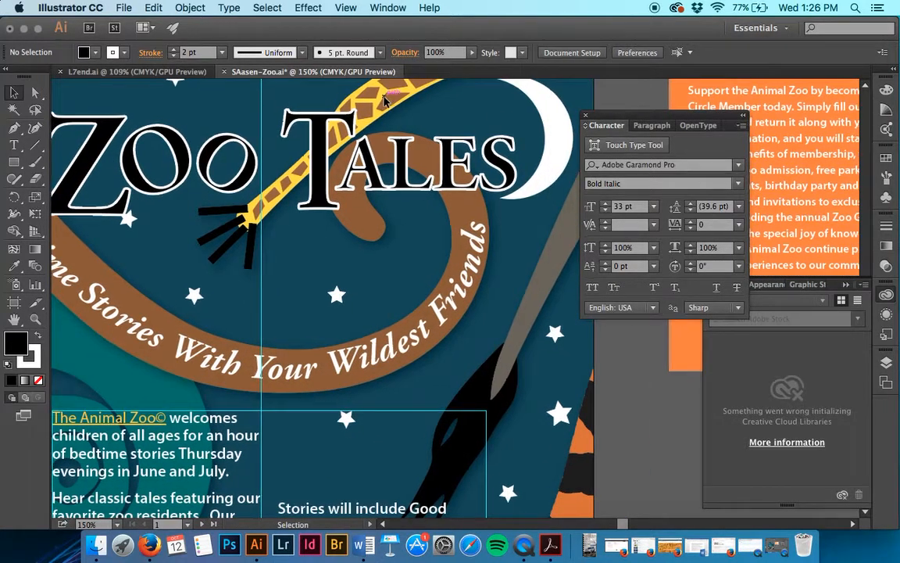
{"action": "left_click", "coordinate": [479, 249]}
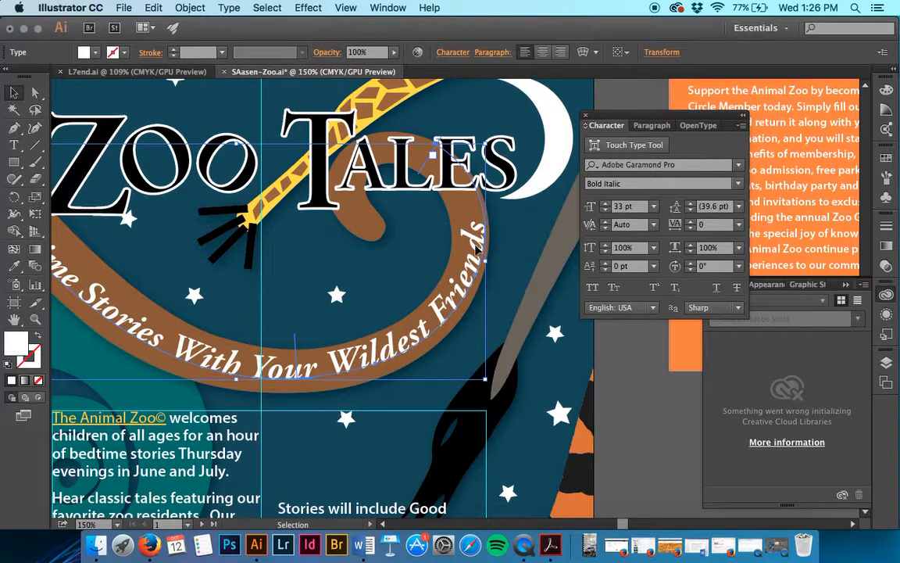
{"action": "key", "text": "Left"}
{"action": "key", "text": "Up"}
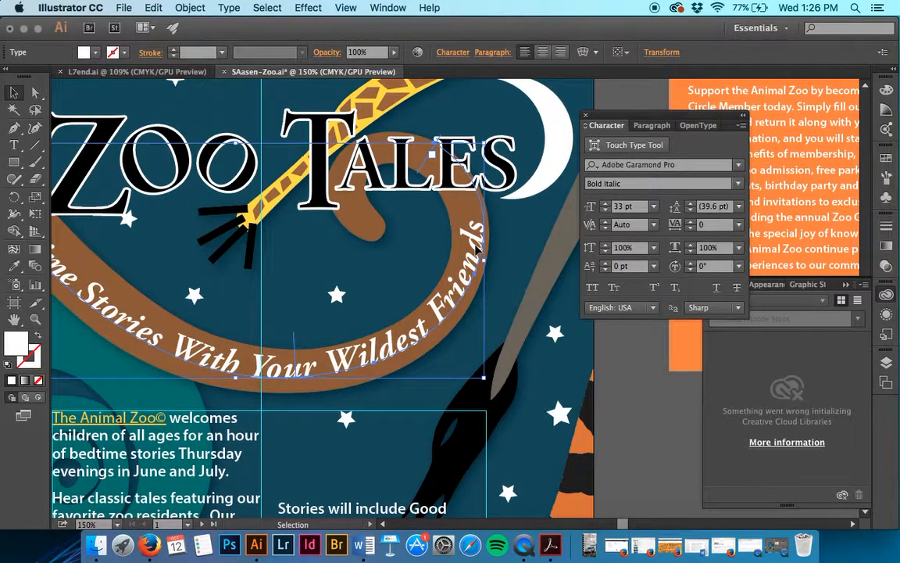
{"action": "scroll", "coordinate": [478, 249], "scroll_direction": "left", "scroll_amount": 5}
{"action": "scroll", "coordinate": [478, 249], "scroll_direction": "up", "scroll_amount": 1}
{"action": "scroll", "coordinate": [479, 248], "scroll_direction": "right", "scroll_amount": 5}
{"action": "scroll", "coordinate": [479, 249], "scroll_direction": "down", "scroll_amount": 1}
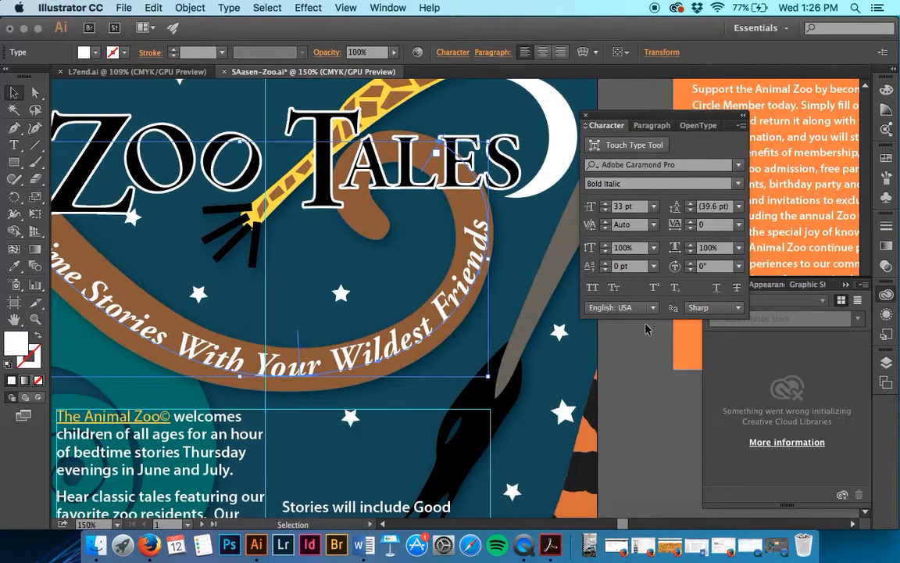
{"action": "left_click", "coordinate": [637, 395]}
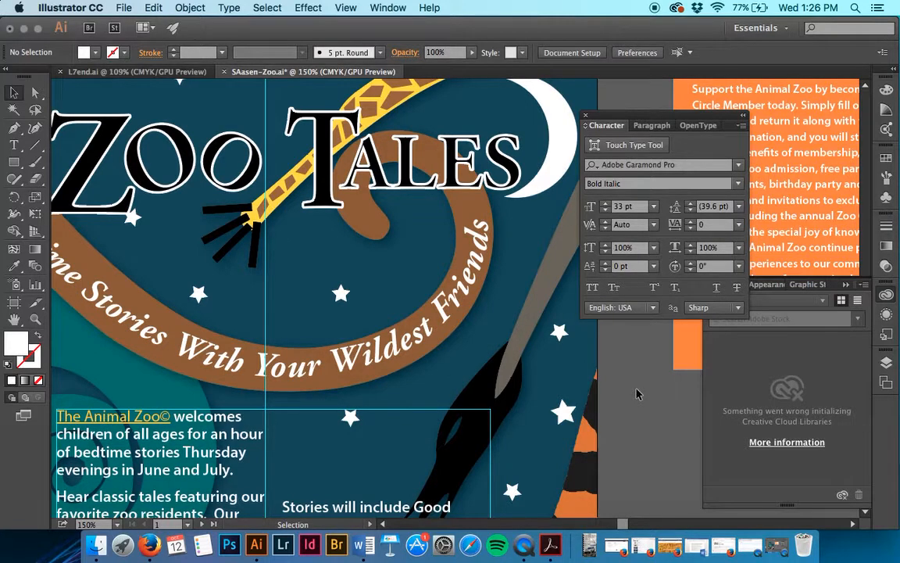
- Expand the Text layer's contents and select the gold paw print in the round badge
{"action": "scroll", "coordinate": [637, 395], "scroll_direction": "down", "scroll_amount": 20}
{"action": "scroll", "coordinate": [637, 395], "scroll_direction": "right", "scroll_amount": 3}
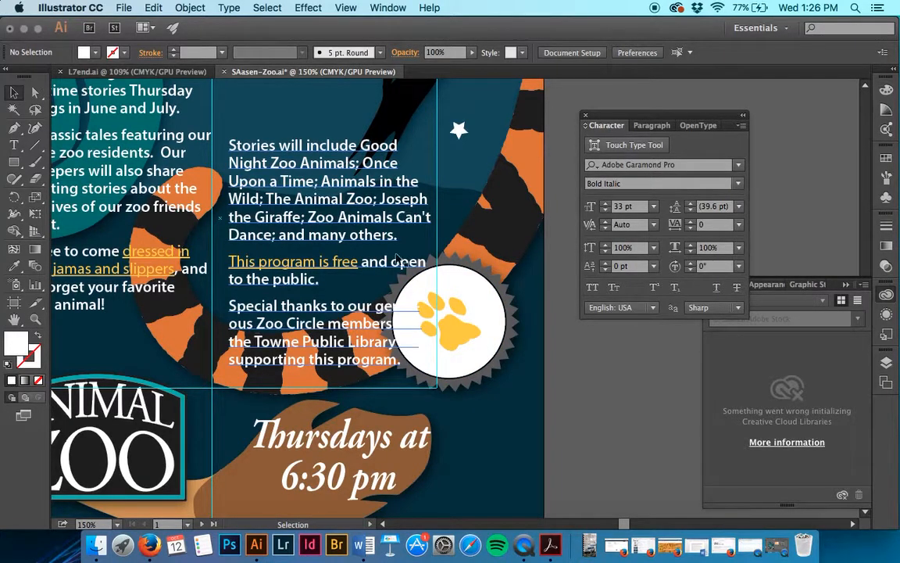
{"action": "left_click", "coordinate": [887, 362]}
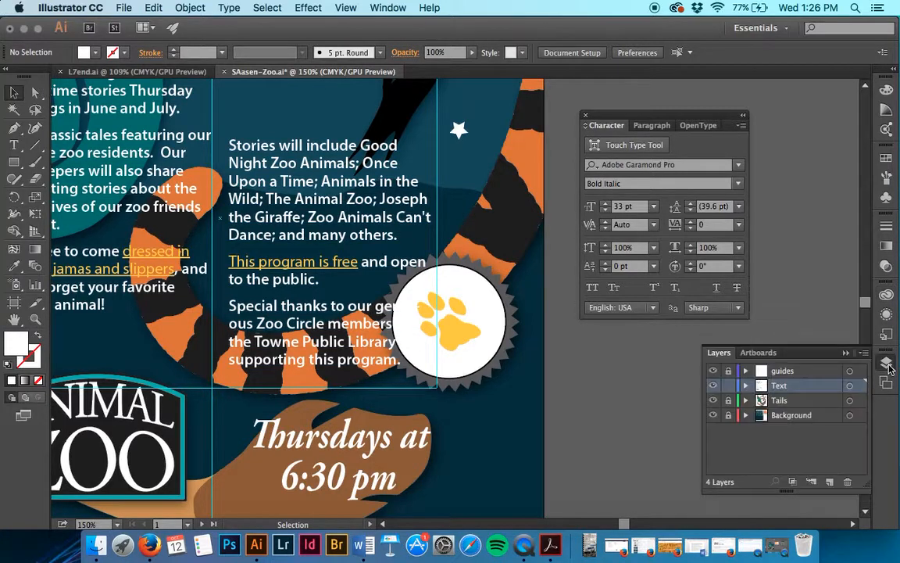
{"action": "left_click", "coordinate": [747, 385]}
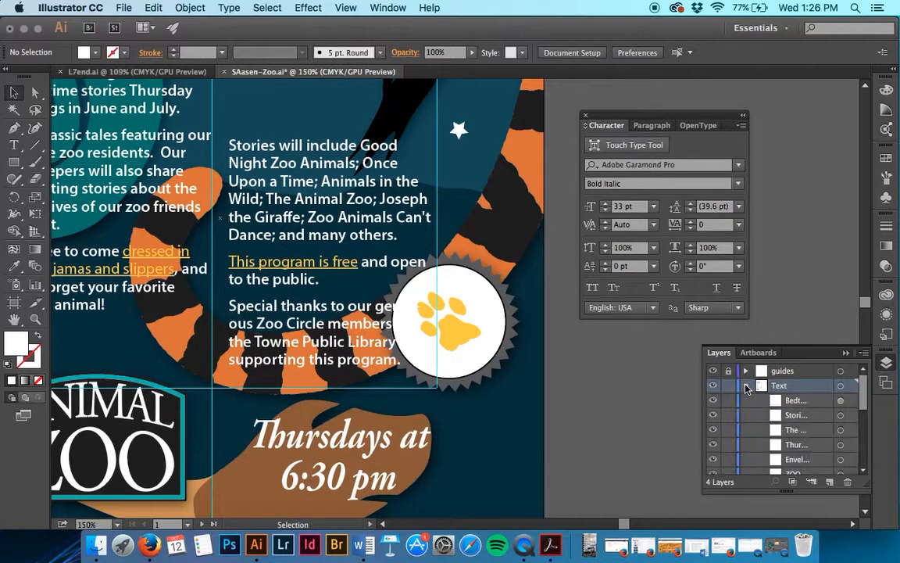
{"action": "left_click", "coordinate": [449, 334]}
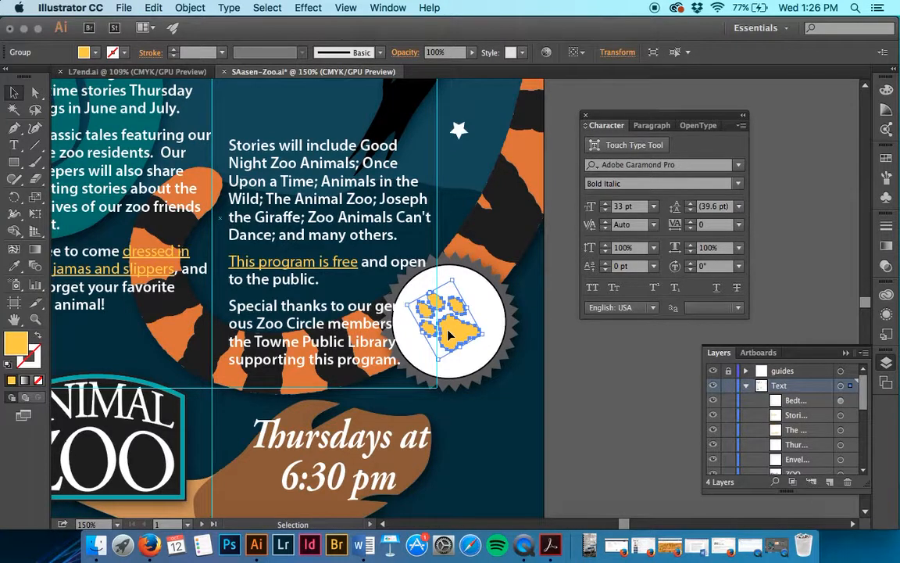
{"action": "left_click", "coordinate": [229, 7]}
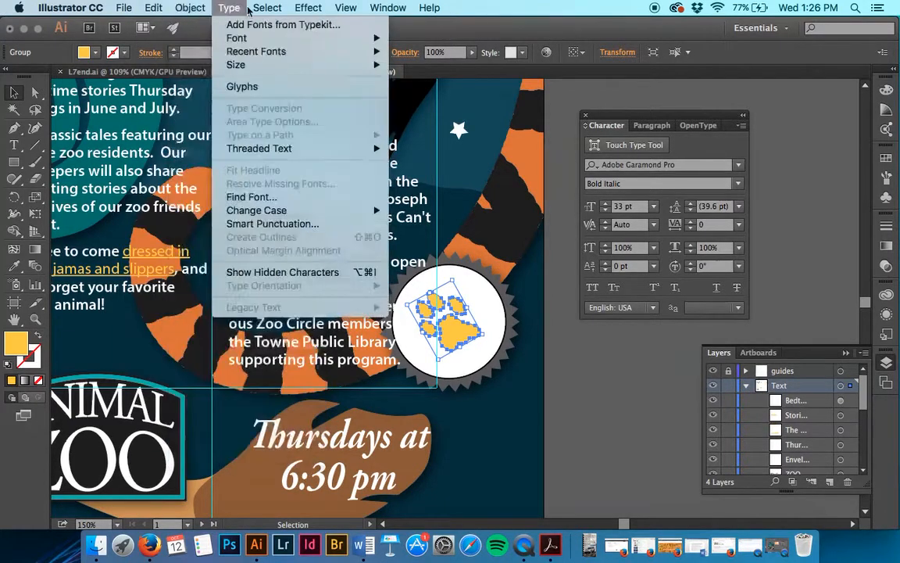
{"action": "mouse_move", "coordinate": [267, 7]}
{"action": "mouse_move", "coordinate": [190, 7]}
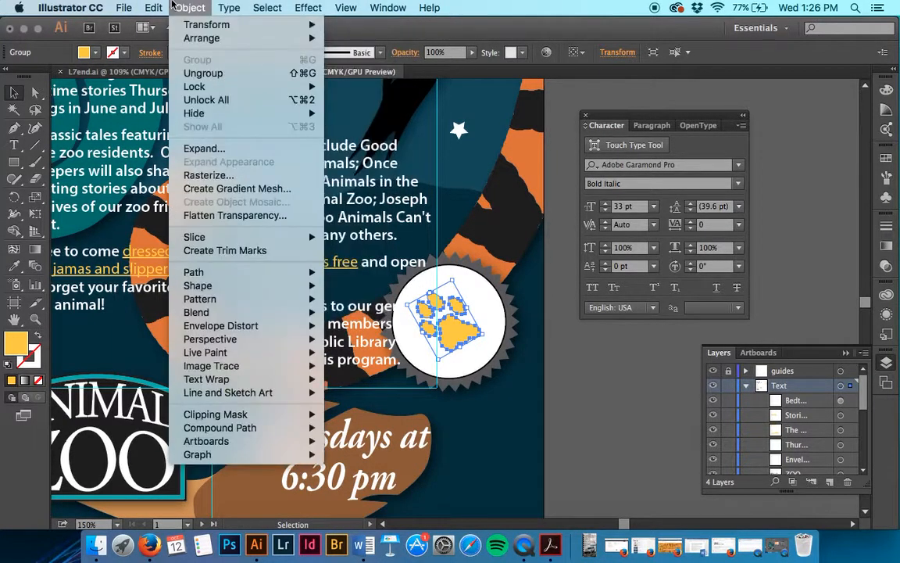
{"action": "left_click", "coordinate": [180, 114]}
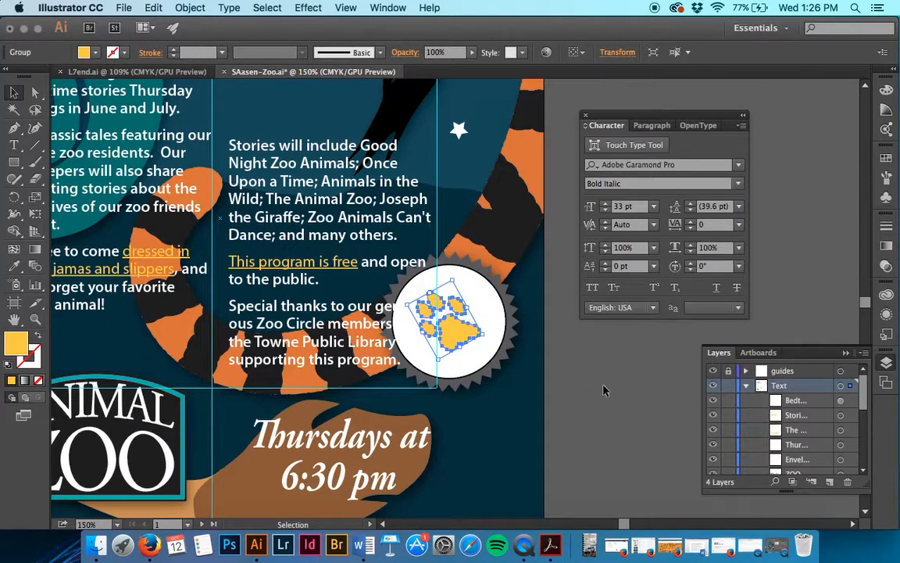
- Hide the two body text columns and the paw print object within the Text layer
{"action": "scroll", "coordinate": [784, 412], "scroll_direction": "down", "scroll_amount": 5}
{"action": "scroll", "coordinate": [784, 412], "scroll_direction": "up", "scroll_amount": 4}
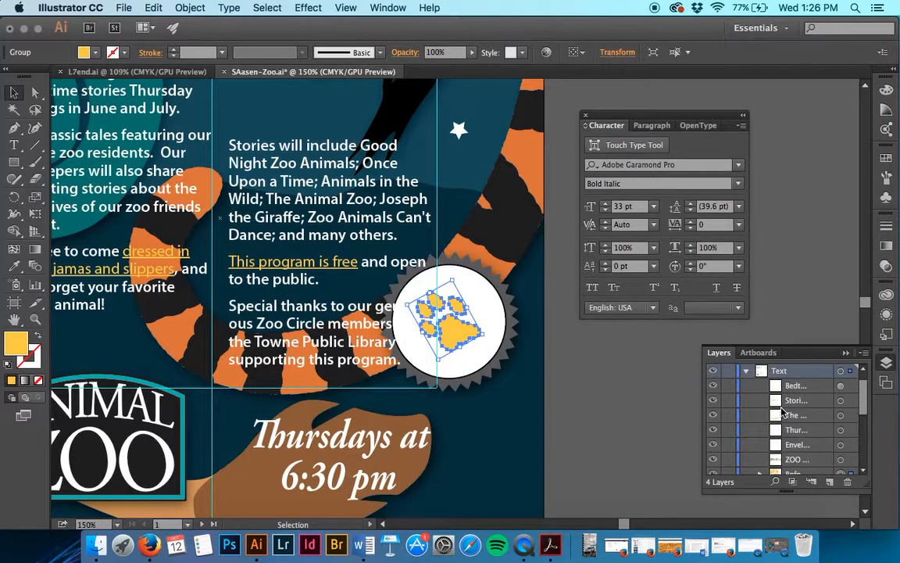
{"action": "left_click", "coordinate": [714, 416]}
{"action": "left_click", "coordinate": [714, 417]}
{"action": "left_click", "coordinate": [713, 416]}
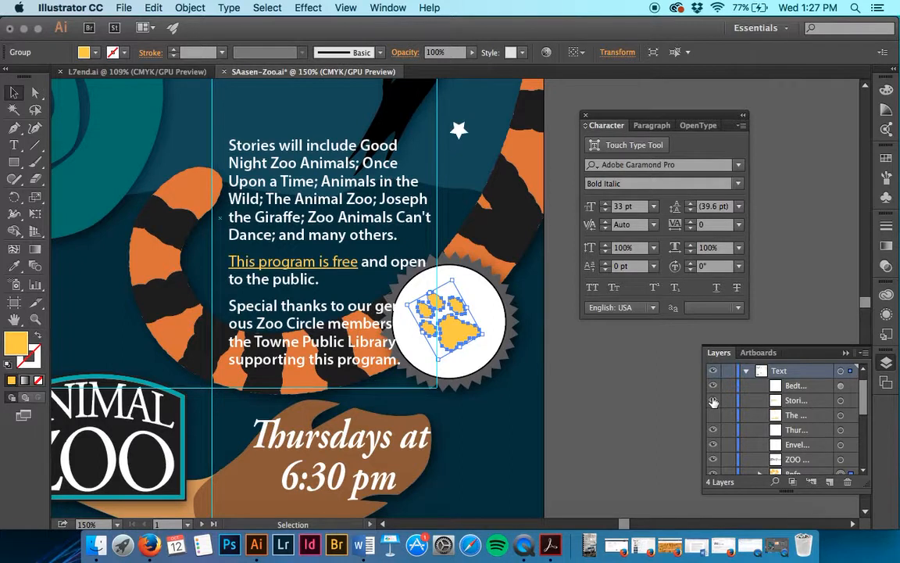
{"action": "left_click", "coordinate": [713, 400]}
{"action": "scroll", "coordinate": [712, 401], "scroll_direction": "down", "scroll_amount": 3}
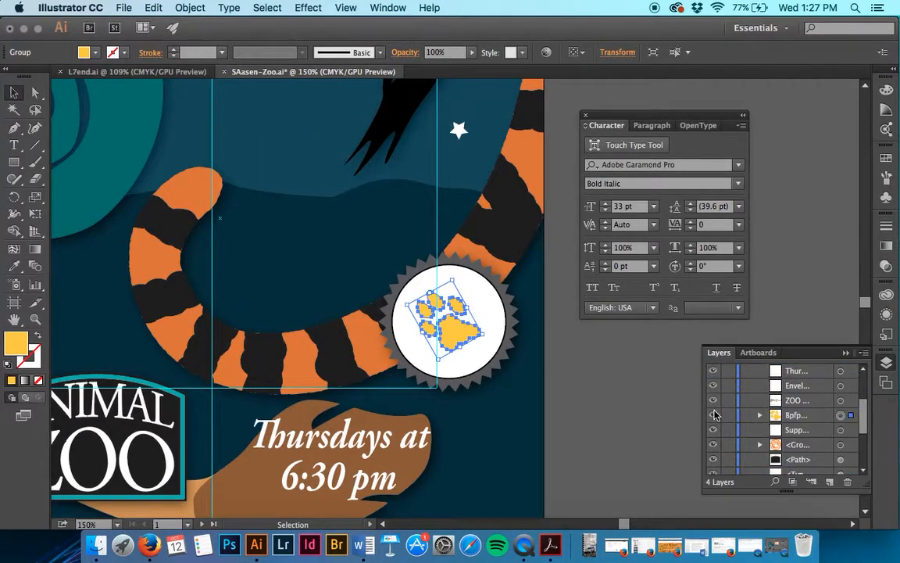
{"action": "left_click", "coordinate": [714, 415]}
{"action": "scroll", "coordinate": [733, 417], "scroll_direction": "up", "scroll_amount": 3}
{"action": "scroll", "coordinate": [733, 416], "scroll_direction": "down", "scroll_amount": 5}
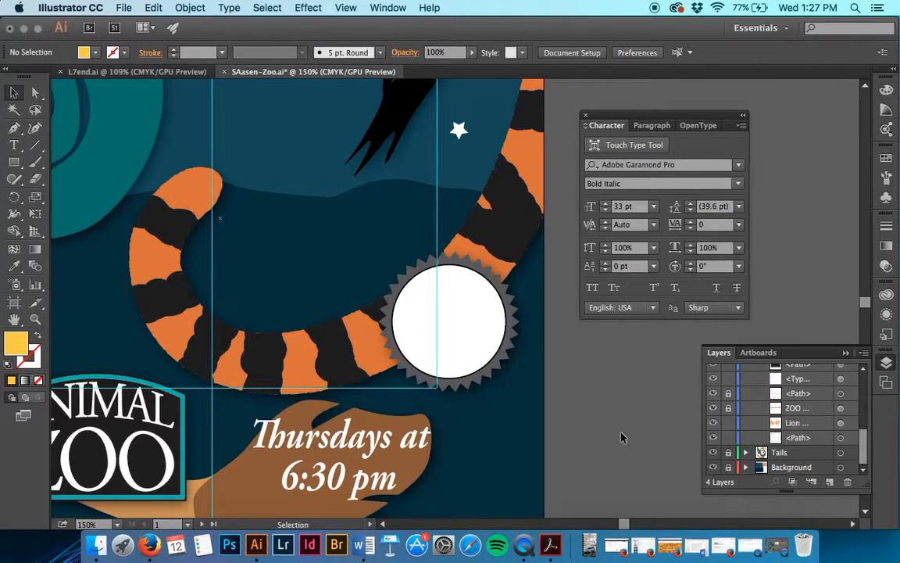
- Turn the badge's white circle into a type path and add the text "ZOO CIRCLE" along it
{"action": "left_click", "coordinate": [14, 143]}
{"action": "scroll", "coordinate": [478, 438], "scroll_direction": "down", "scroll_amount": 2}
{"action": "scroll", "coordinate": [479, 438], "scroll_direction": "left", "scroll_amount": 2}
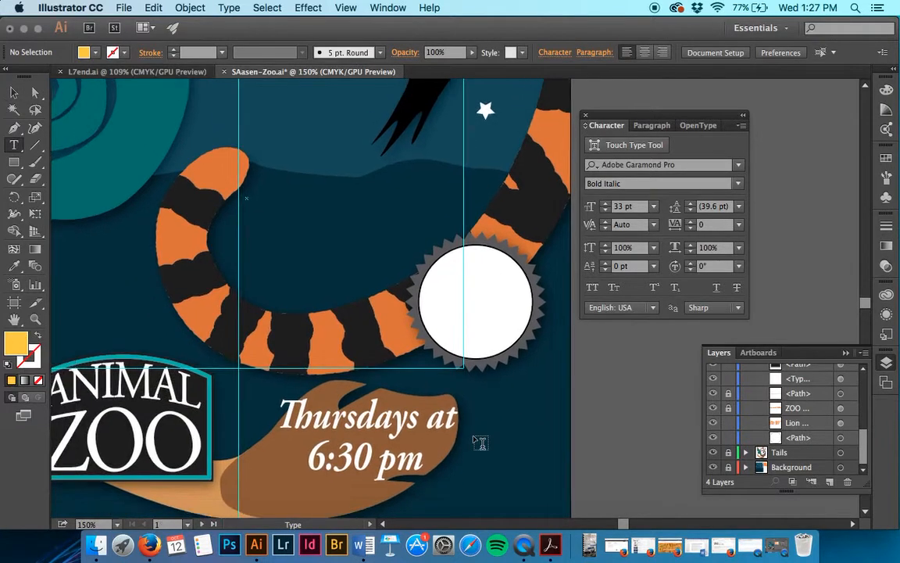
{"action": "scroll", "coordinate": [474, 433], "scroll_direction": "up", "scroll_amount": 5}
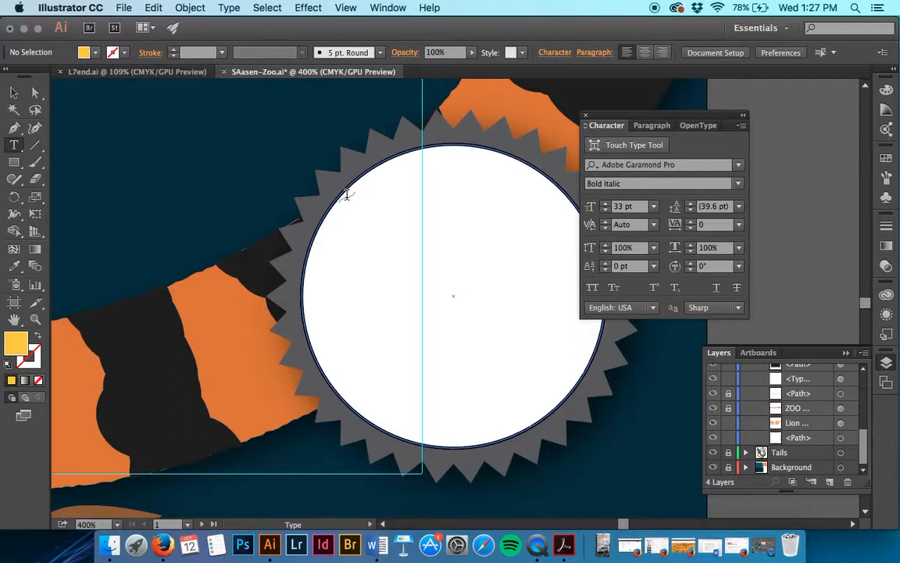
{"action": "left_click", "coordinate": [346, 194]}
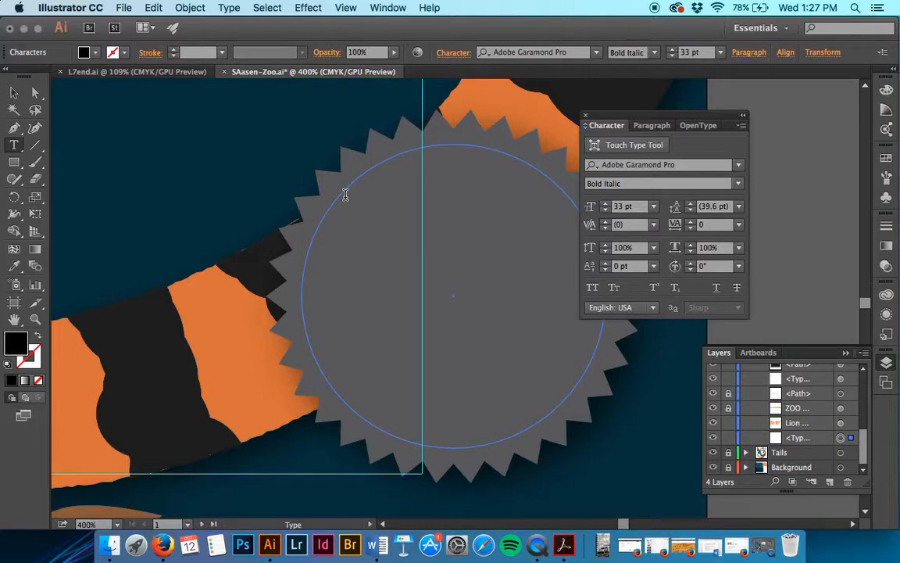
{"action": "type", "text": "ZOO"}
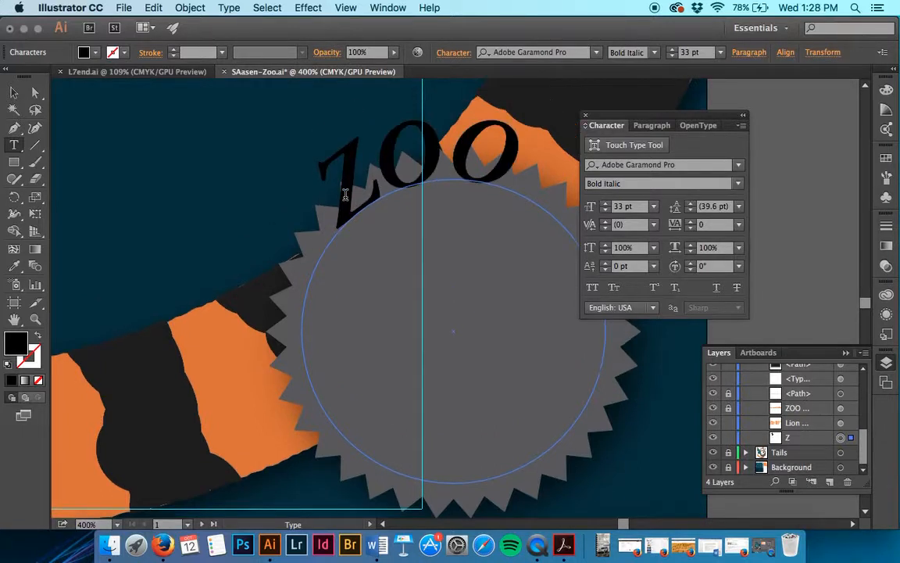
{"action": "type", "text": "OI"}
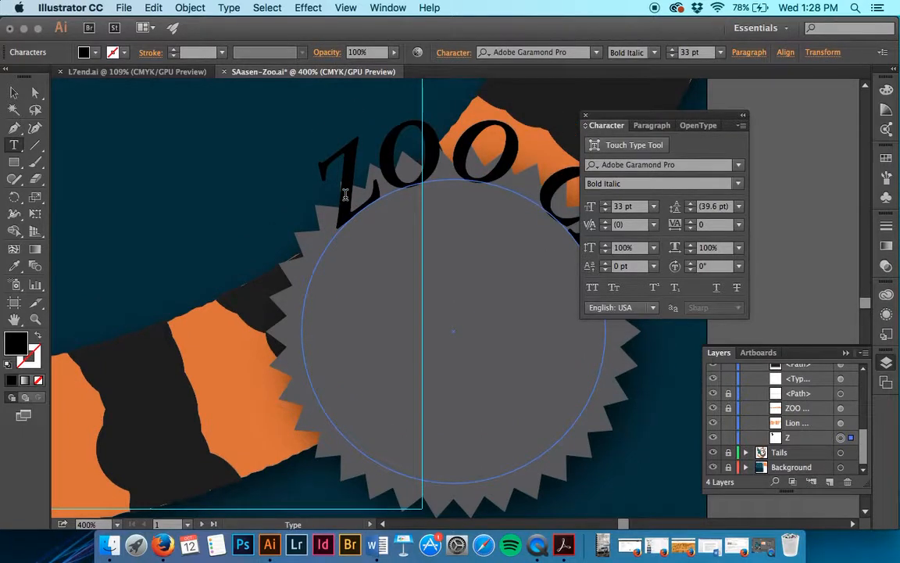
{"action": "type", "text": "RCLE"}
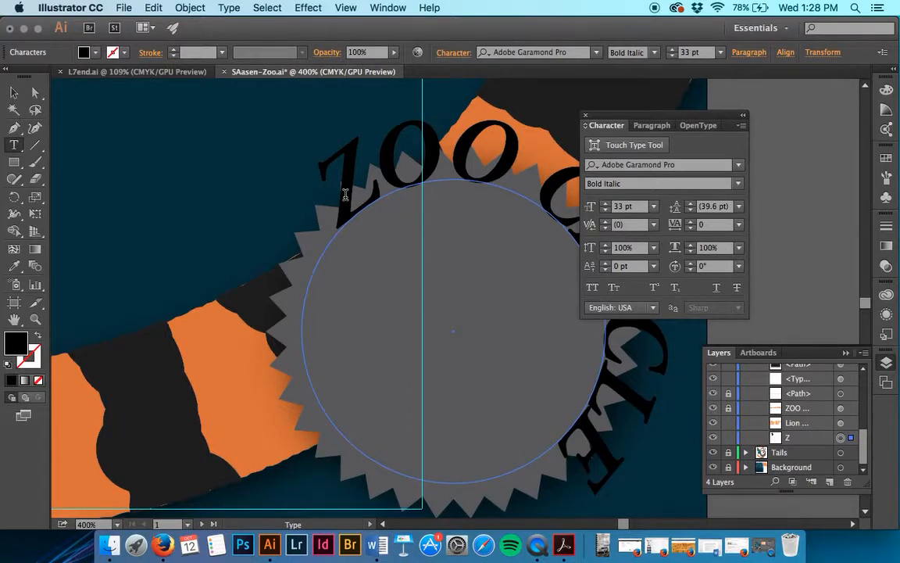
- Set the whole "ZOO CIRCLE" text to 16 pt in the Bold style
{"action": "scroll", "coordinate": [345, 194], "scroll_direction": "right", "scroll_amount": 5}
{"action": "left_click_drag", "start_coordinate": [253, 191], "coordinate": [499, 467]}
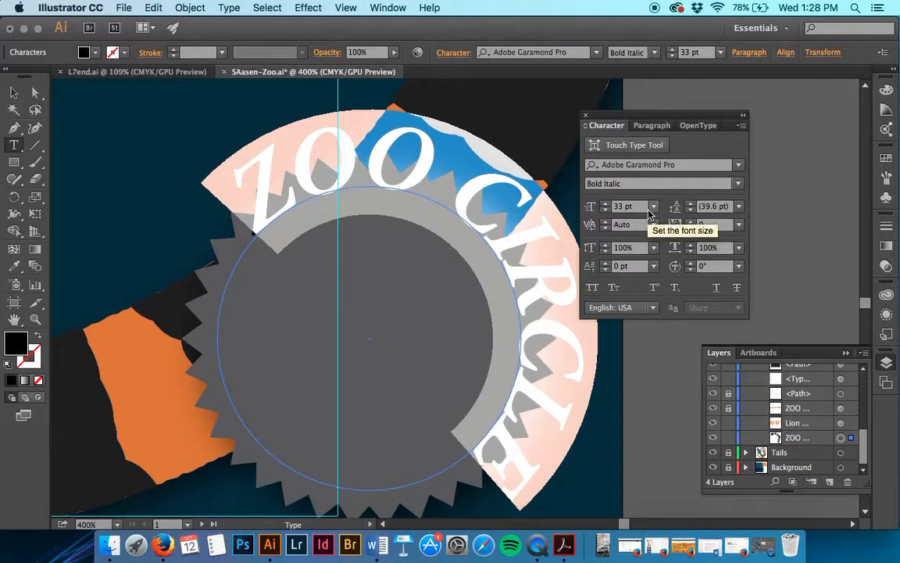
{"action": "left_click", "coordinate": [629, 206]}
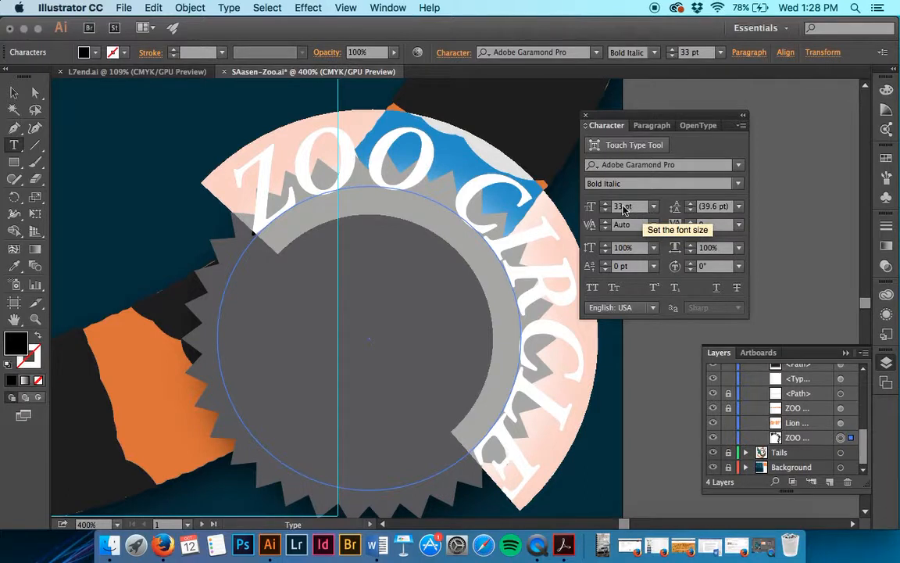
{"action": "type", "text": "16"}
{"action": "key", "text": "Tab"}
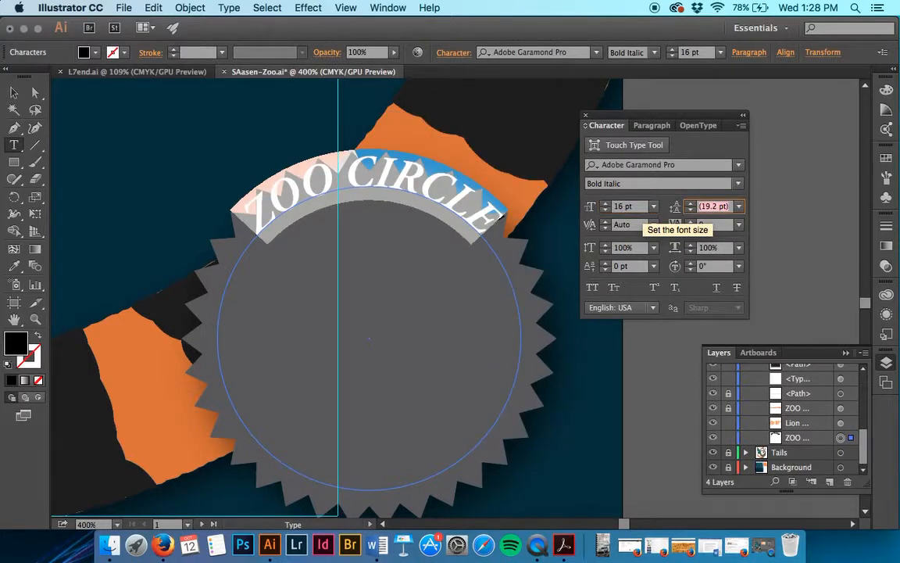
{"action": "left_click", "coordinate": [734, 184]}
{"action": "left_click", "coordinate": [693, 229]}
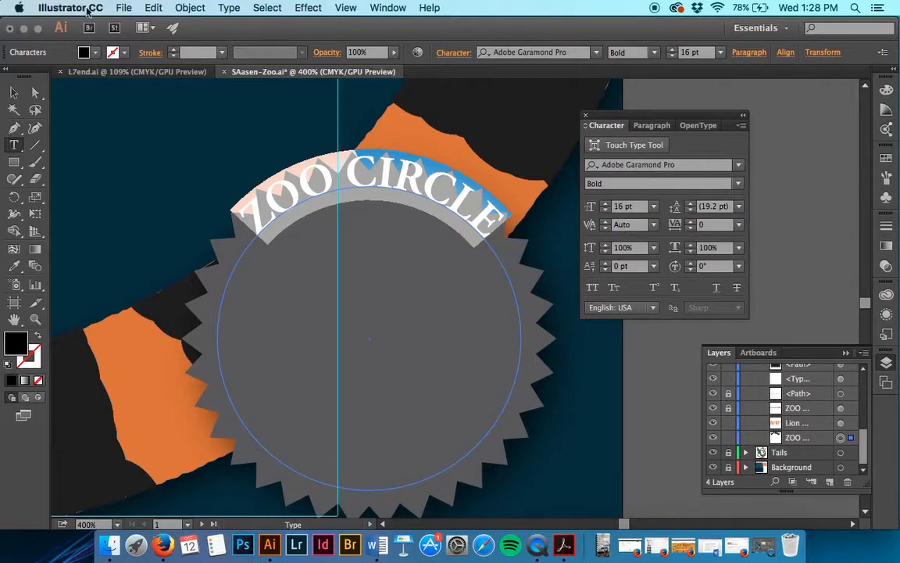
- Fill the "ZOO CIRCLE" text with the gold swatch
{"action": "left_click", "coordinate": [92, 53]}
{"action": "left_click", "coordinate": [126, 104]}
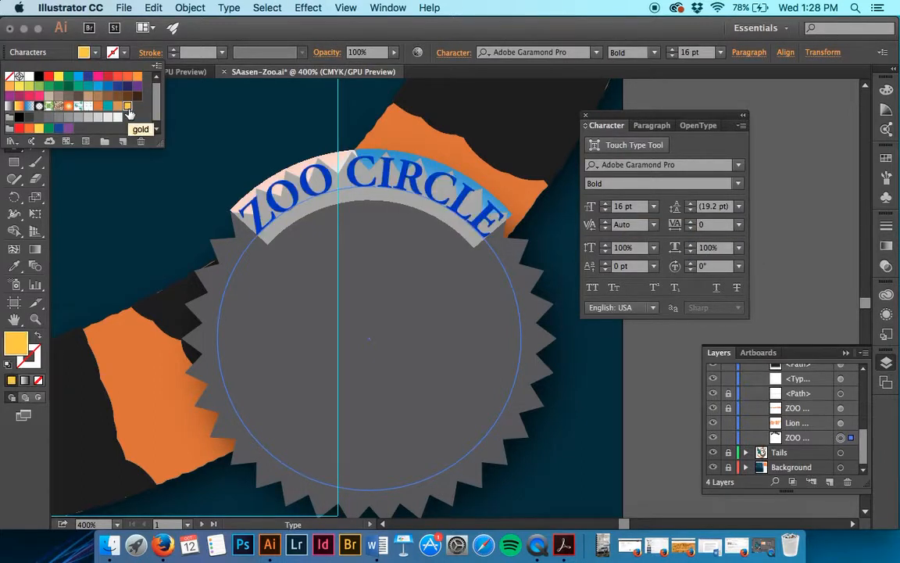
{"action": "left_click", "coordinate": [359, 173]}
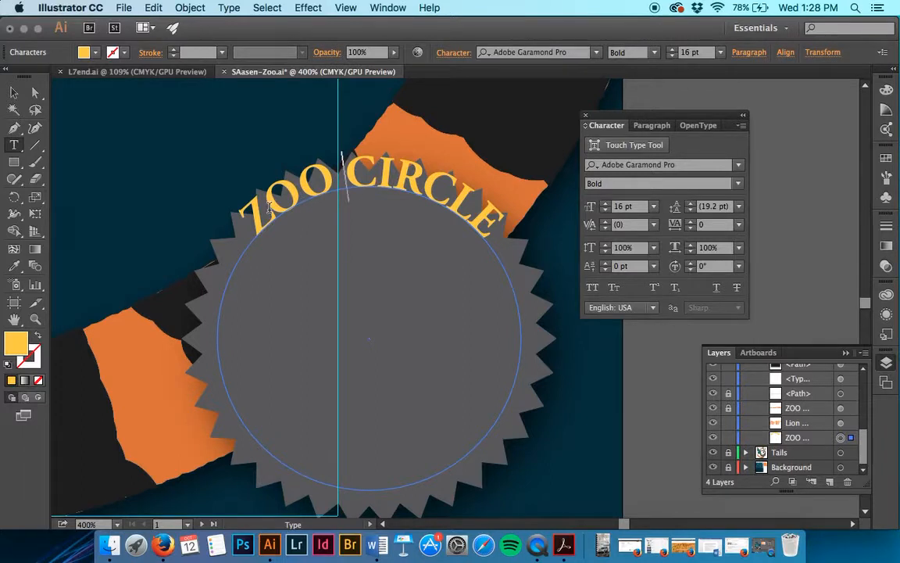
- Shift the start of the "ZOO CIRCLE" text slightly along the badge's circular path
{"action": "left_click", "coordinate": [14, 92]}
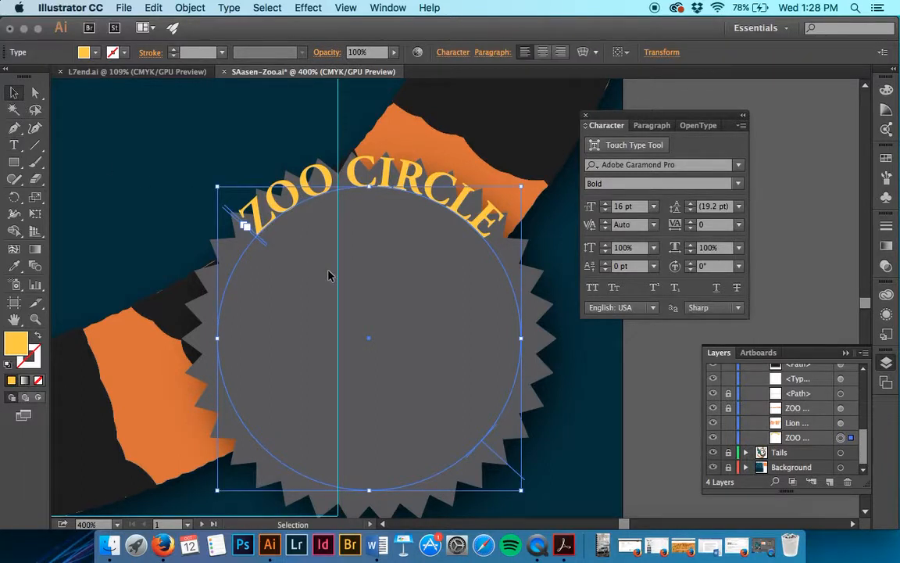
{"action": "mouse_move", "coordinate": [244, 225]}
{"action": "left_mouse_down"}
{"action": "mouse_move", "coordinate": [188, 289]}
{"action": "mouse_move", "coordinate": [238, 228]}
{"action": "mouse_move", "coordinate": [254, 240]}
{"action": "left_mouse_up"}
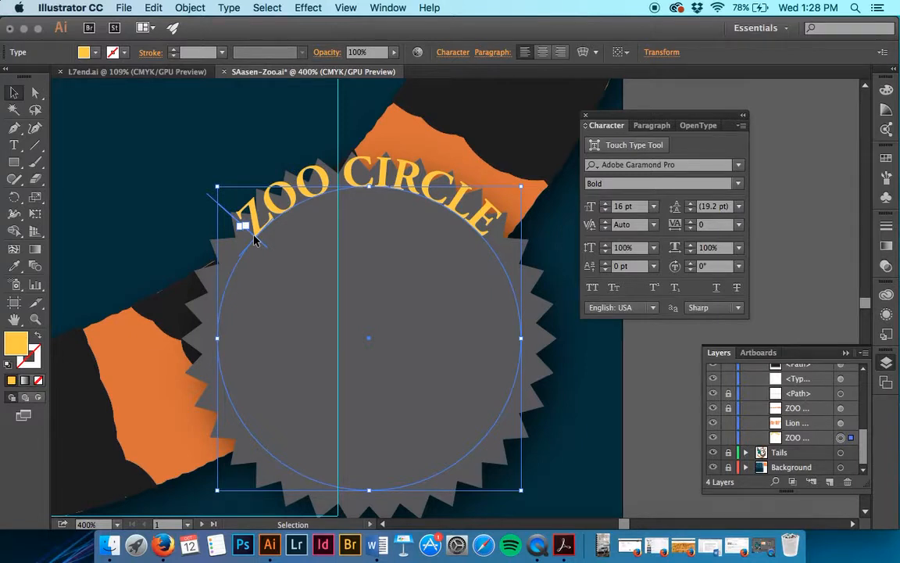
{"action": "mouse_move", "coordinate": [241, 226]}
{"action": "left_mouse_down"}
{"action": "mouse_move", "coordinate": [219, 239]}
{"action": "mouse_move", "coordinate": [206, 296]}
{"action": "mouse_move", "coordinate": [241, 227]}
{"action": "mouse_move", "coordinate": [196, 326]}
{"action": "mouse_move", "coordinate": [227, 214]}
{"action": "mouse_move", "coordinate": [236, 213]}
{"action": "mouse_move", "coordinate": [243, 237]}
{"action": "left_mouse_up"}
{"action": "key", "text": "t"}
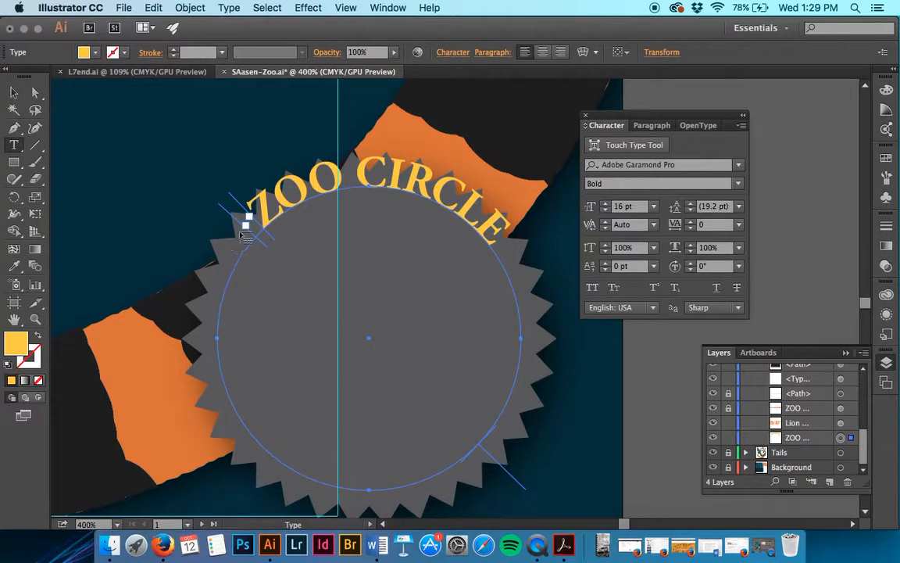
{"action": "left_click", "coordinate": [246, 218]}
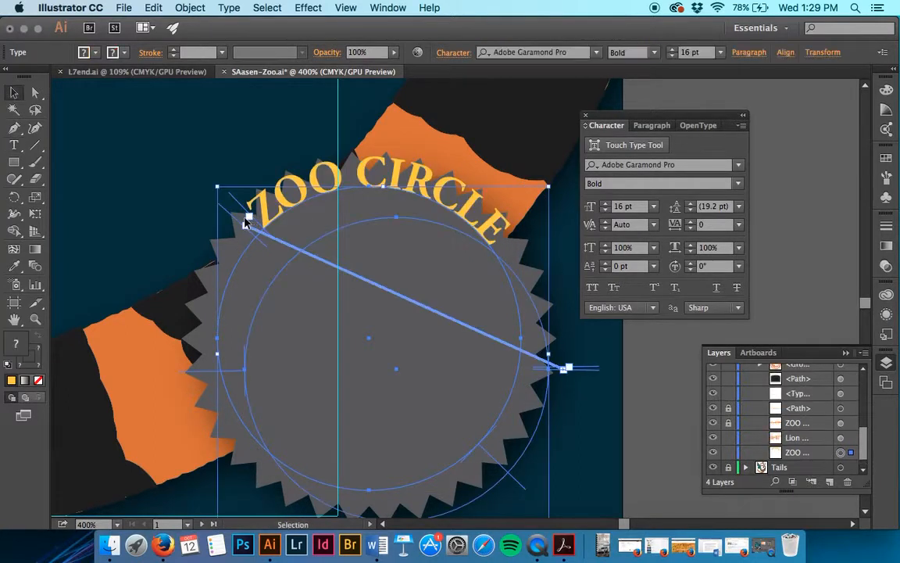
{"action": "key", "text": "super+z"}
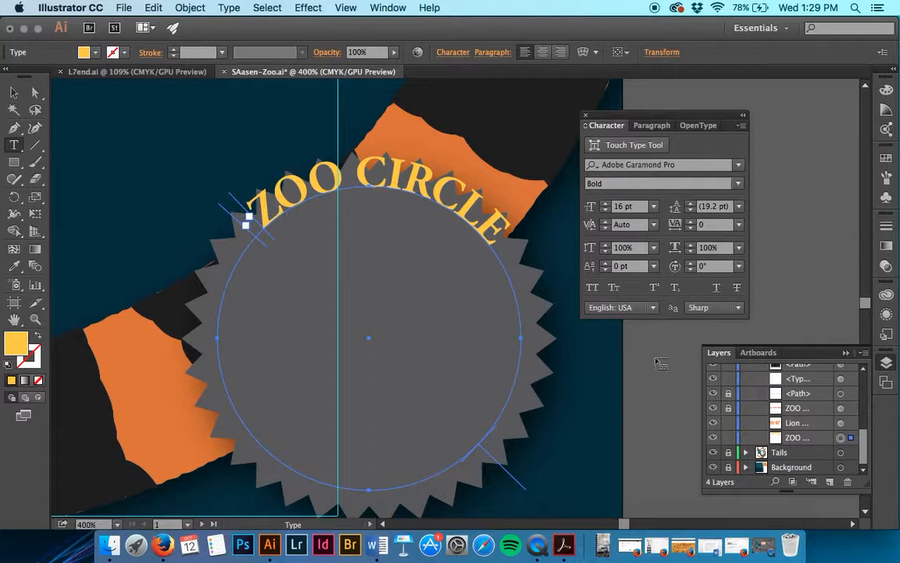
{"action": "left_click", "coordinate": [818, 146]}
{"action": "scroll", "coordinate": [815, 235], "scroll_direction": "right", "scroll_amount": 6}
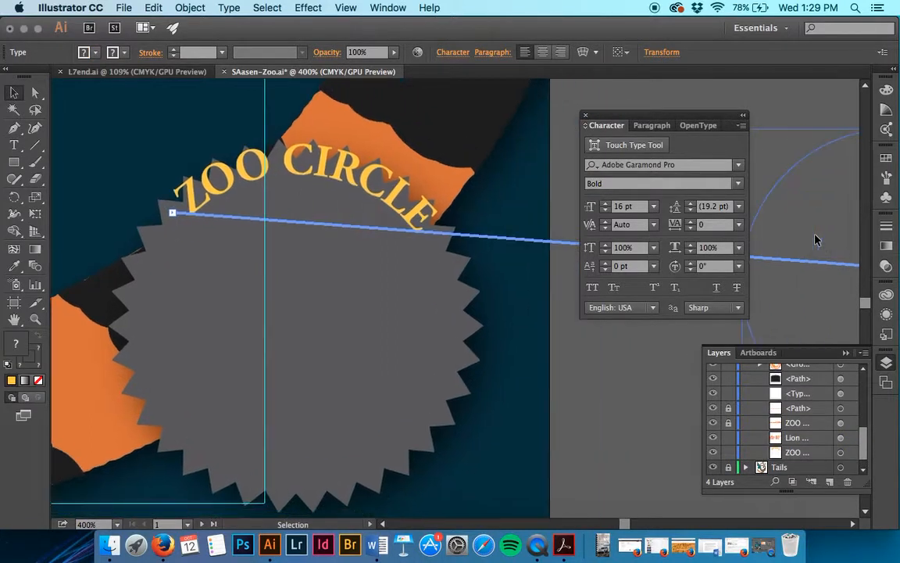
{"action": "scroll", "coordinate": [816, 240], "scroll_direction": "right", "scroll_amount": 5}
{"action": "key", "text": "super+z"}
{"action": "scroll", "coordinate": [474, 302], "scroll_direction": "left", "scroll_amount": 6}
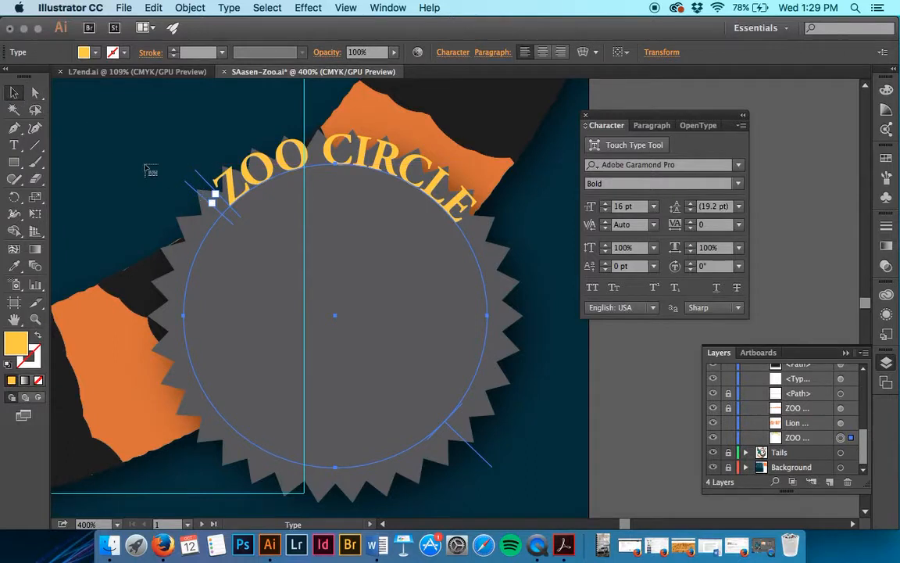
- Reselect the "ZOO CIRCLE" path text and nudge its start point slightly counterclockwise along the circle
{"action": "left_click", "coordinate": [13, 92]}
{"action": "left_click", "coordinate": [578, 426]}
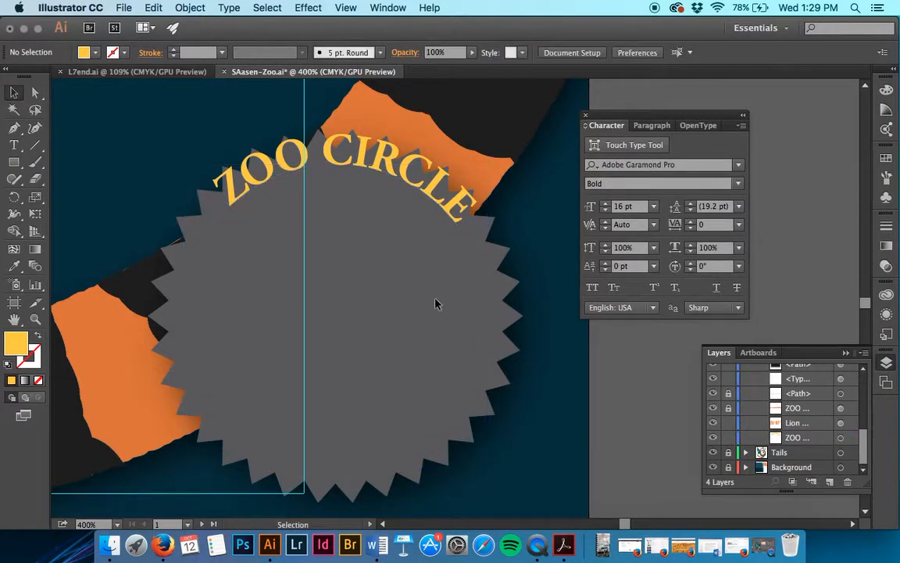
{"action": "left_click", "coordinate": [227, 181]}
{"action": "left_click_drag", "start_coordinate": [211, 197], "coordinate": [210, 194]}
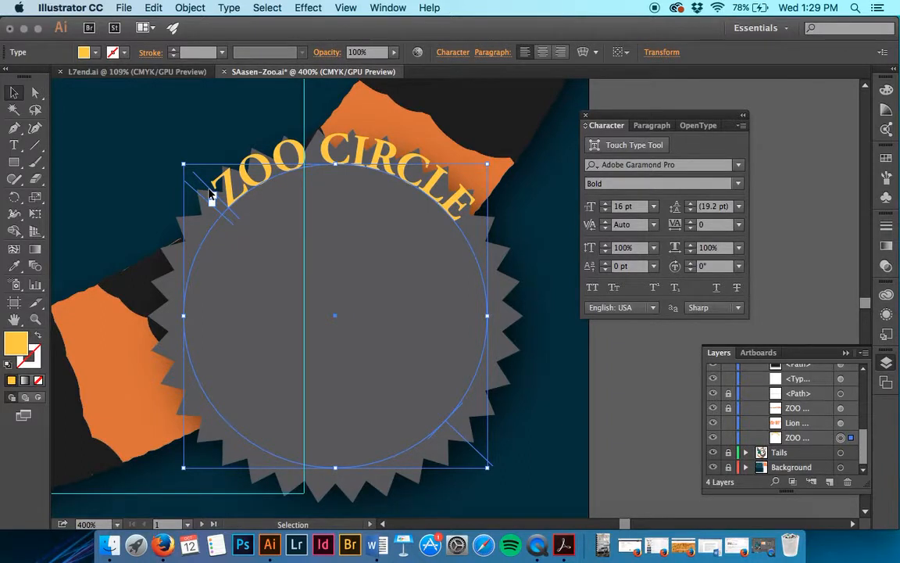
{"action": "scroll", "coordinate": [209, 194], "scroll_direction": "up", "scroll_amount": 3}
{"action": "scroll", "coordinate": [210, 194], "scroll_direction": "left", "scroll_amount": 2}
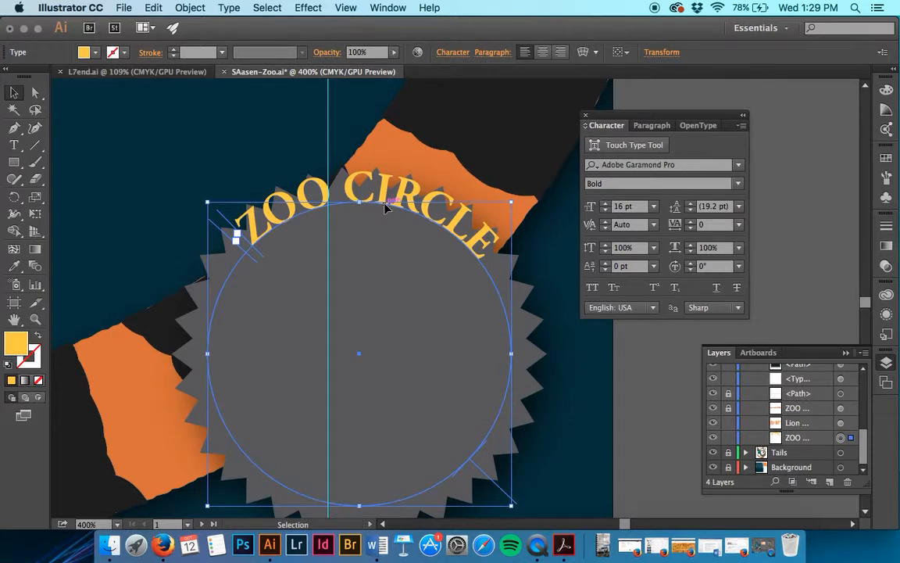
- Open the Type on a Path options for the "ZOO CIRCLE" text with the preview turned on
{"action": "left_click", "coordinate": [231, 8]}
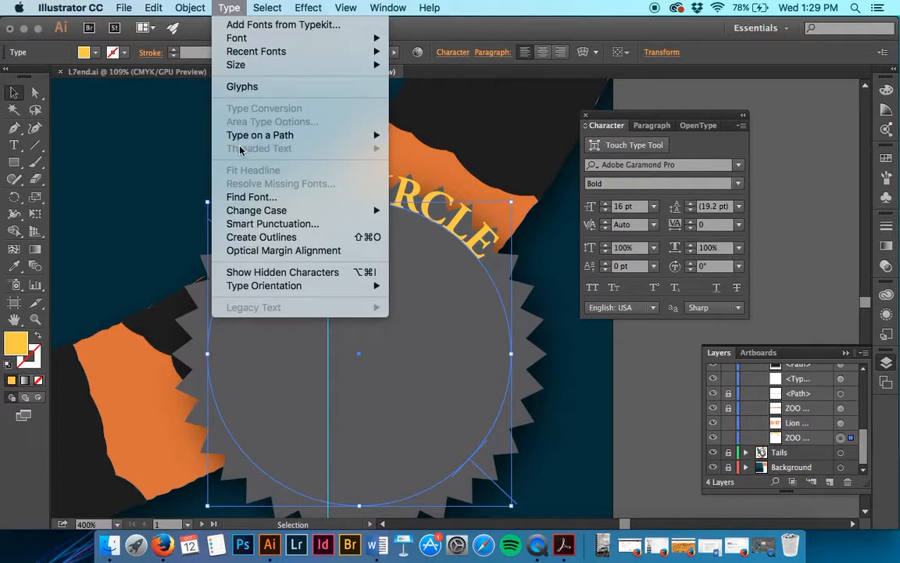
{"action": "mouse_move", "coordinate": [240, 139]}
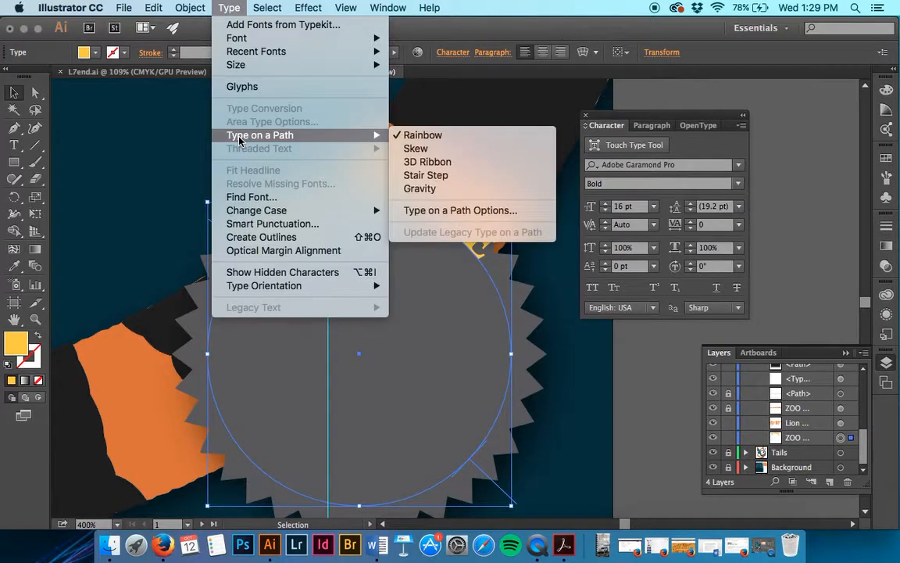
{"action": "left_click", "coordinate": [458, 211]}
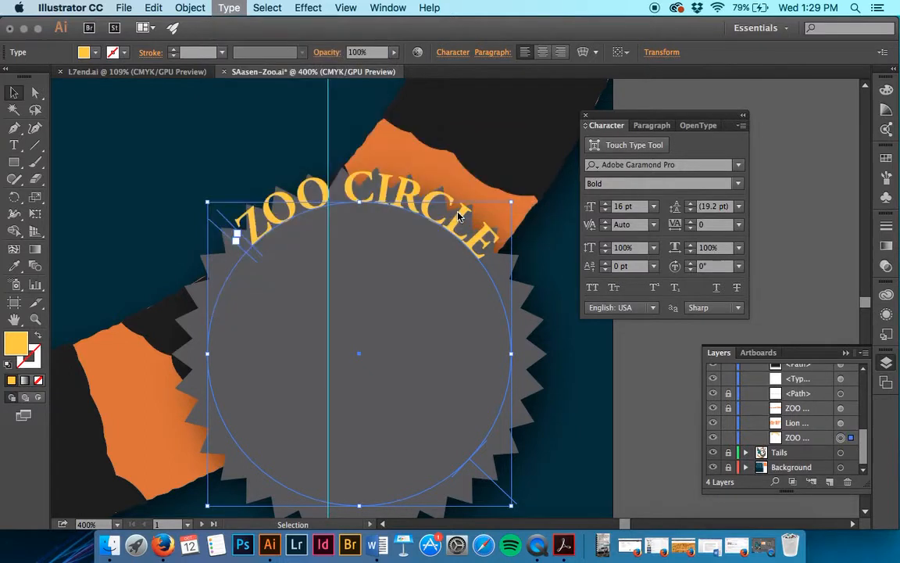
{"action": "left_click_drag", "start_coordinate": [430, 107], "coordinate": [631, 344]}
{"action": "left_click", "coordinate": [510, 445]}
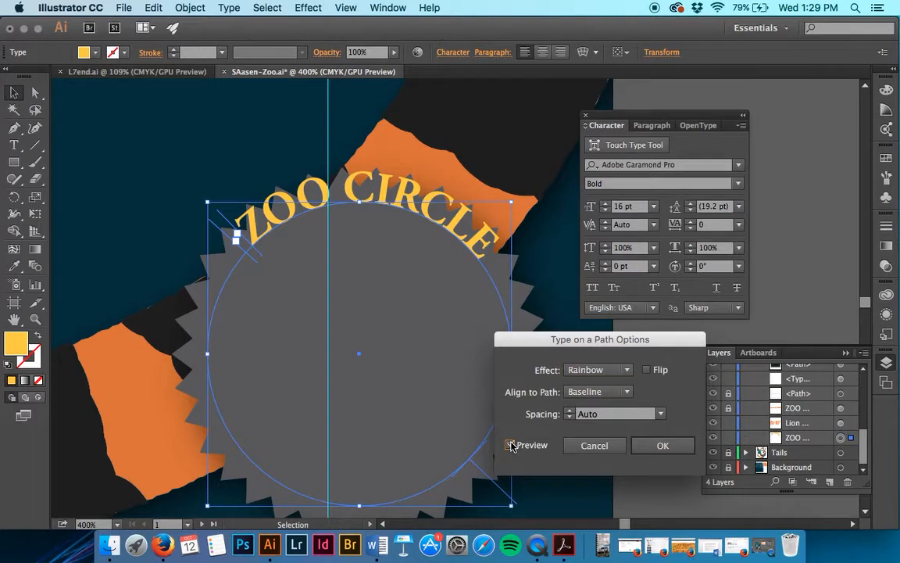
- Preview the Skew, 3D Ribbon, Stair Step and Gravity effects on the badge text and return to Rainbow
{"action": "left_click", "coordinate": [595, 370]}
{"action": "left_click", "coordinate": [592, 400]}
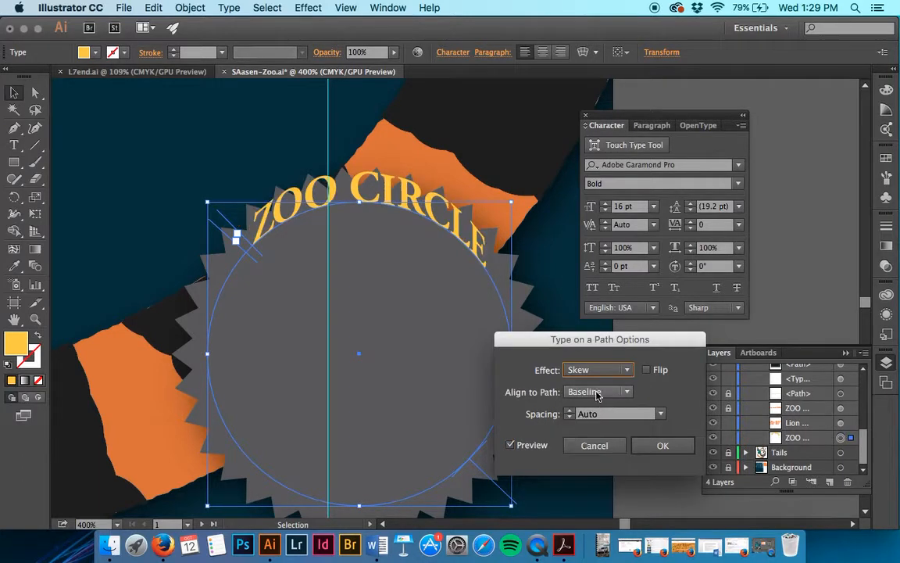
{"action": "left_click", "coordinate": [598, 370]}
{"action": "left_click", "coordinate": [598, 416]}
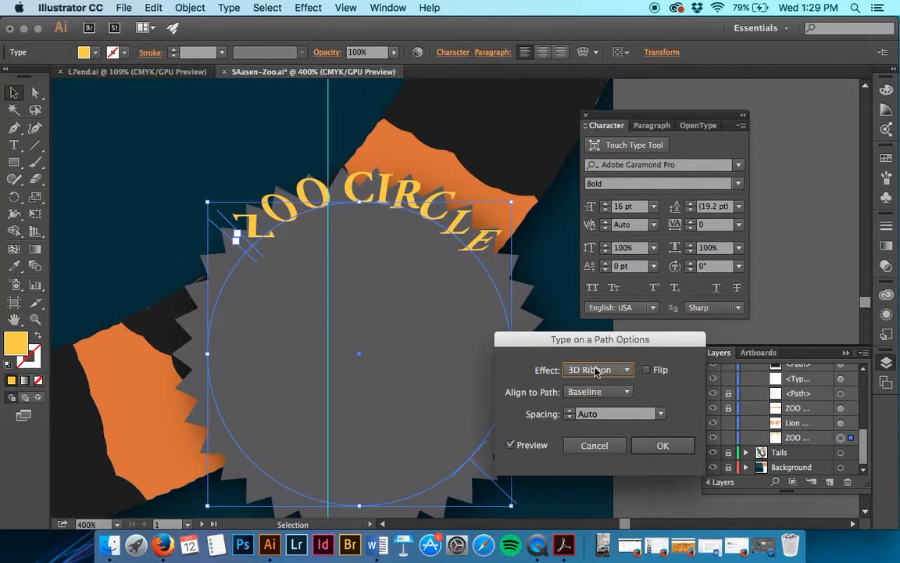
{"action": "left_click", "coordinate": [600, 369]}
{"action": "left_click", "coordinate": [598, 430]}
{"action": "left_click", "coordinate": [598, 370]}
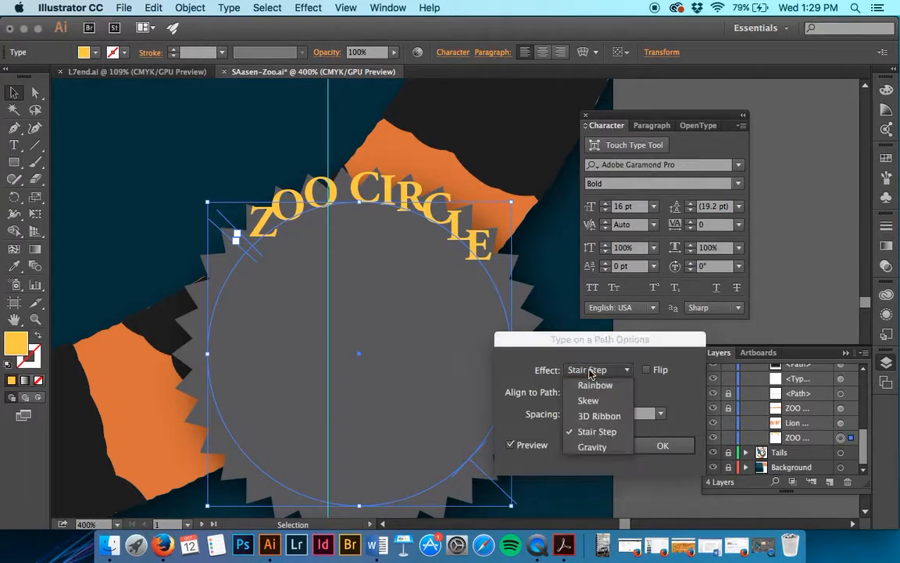
{"action": "left_click", "coordinate": [593, 446]}
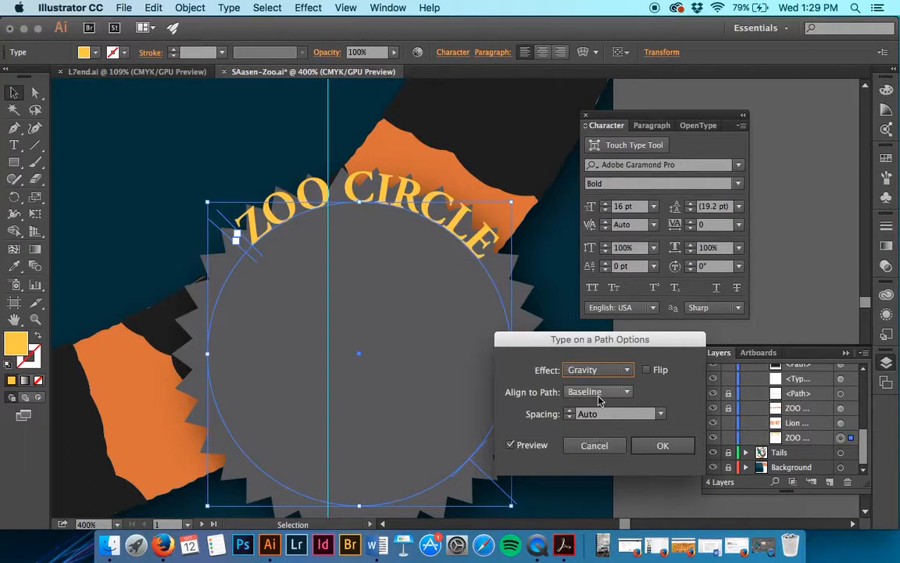
{"action": "left_click", "coordinate": [595, 371]}
{"action": "left_click", "coordinate": [595, 384]}
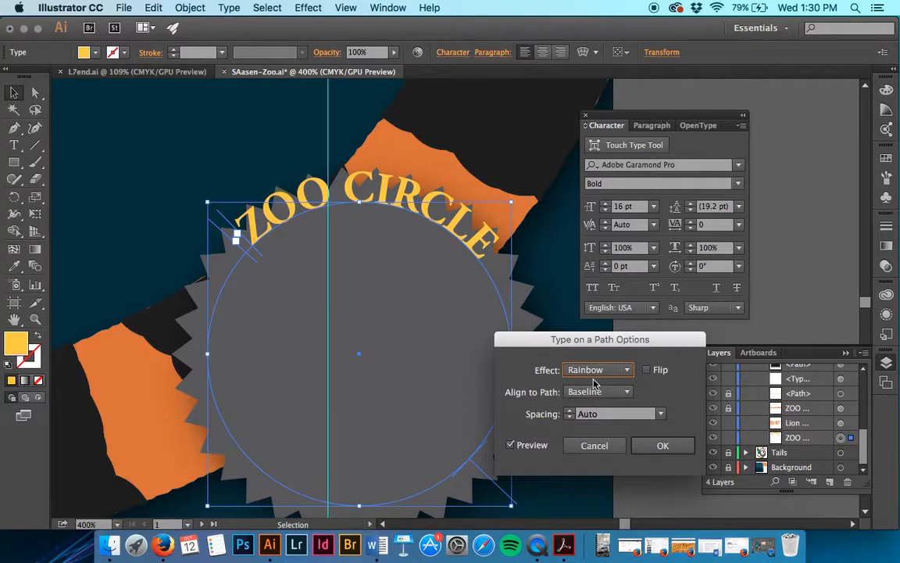
- Align the "ZOO CIRCLE" text to the path by Ascender with -18 pt spacing and apply the options
{"action": "left_click", "coordinate": [592, 394]}
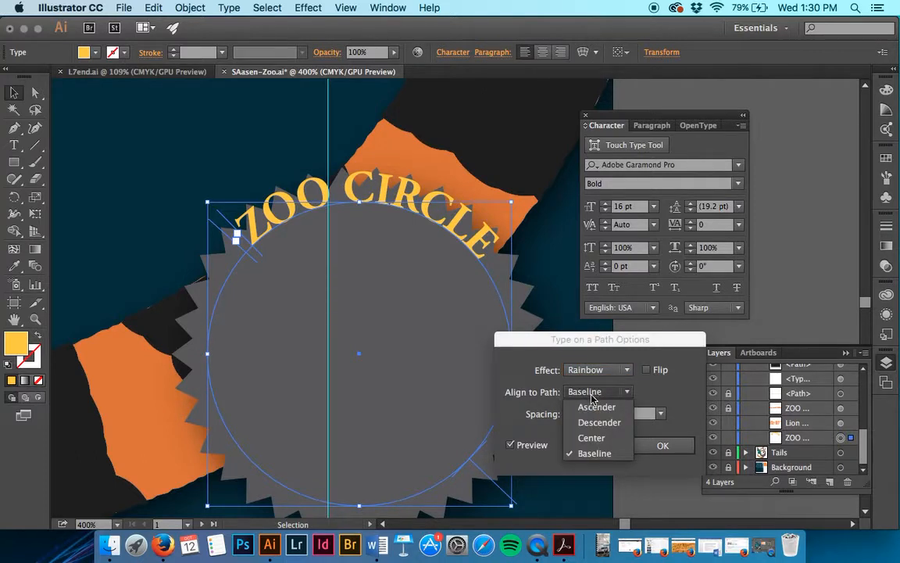
{"action": "left_click", "coordinate": [593, 407]}
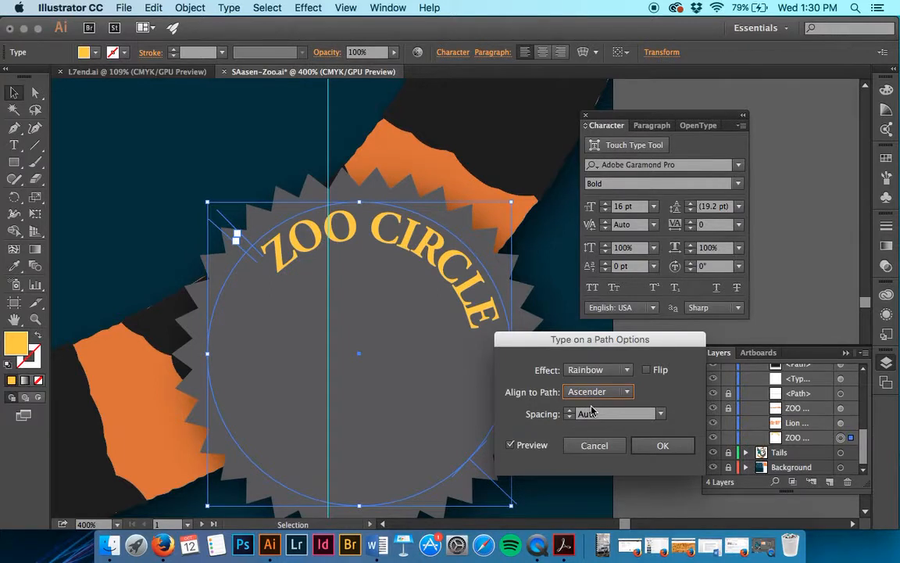
{"action": "left_click", "coordinate": [662, 413]}
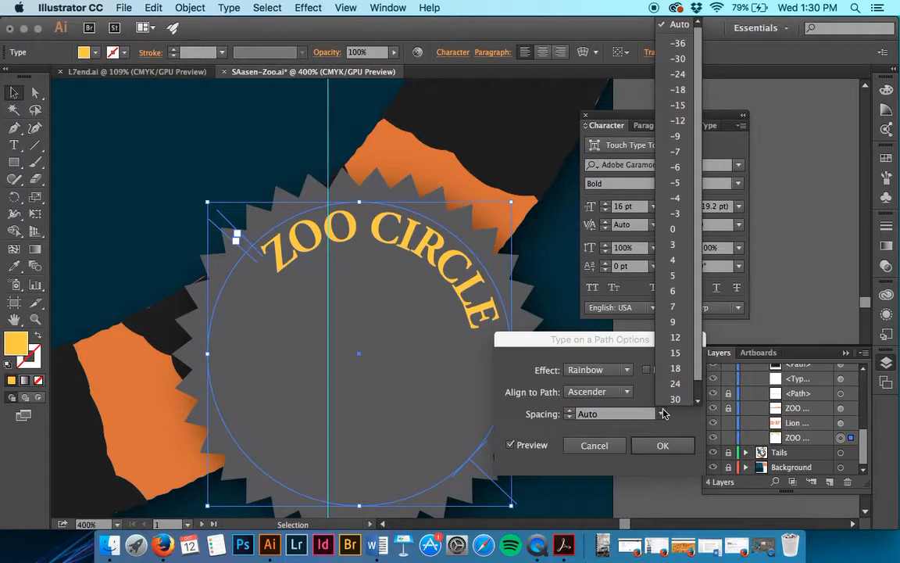
{"action": "left_click", "coordinate": [679, 91]}
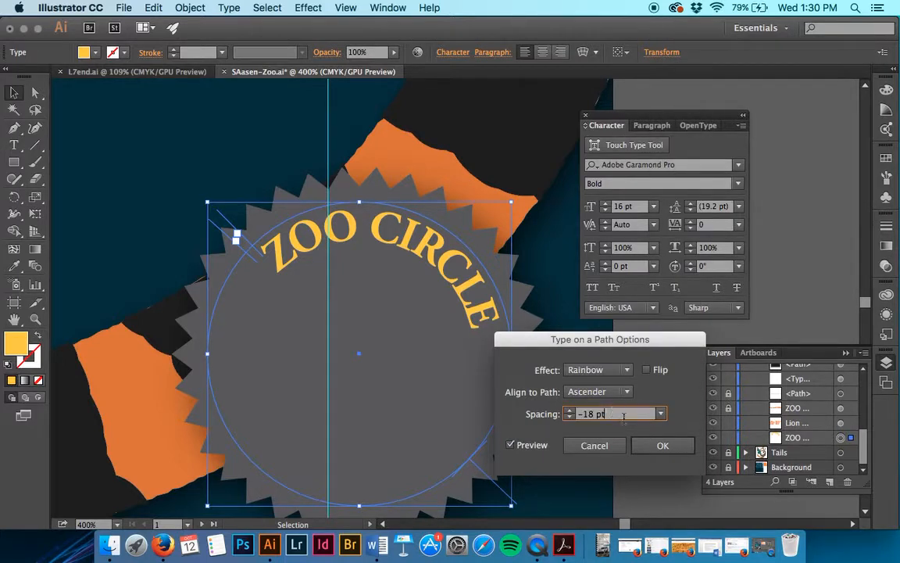
{"action": "left_click", "coordinate": [657, 445]}
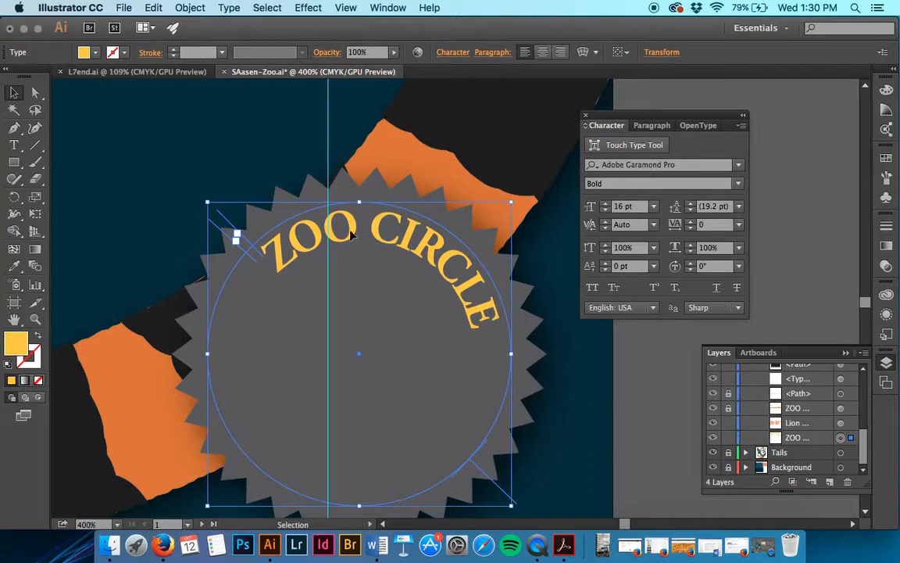
- Try to reposition the start of the "ZOO CIRCLE" text along the inside of the badge circle, and deselect it
{"action": "mouse_move", "coordinate": [235, 236]}
{"action": "left_mouse_down"}
{"action": "mouse_move", "coordinate": [204, 275]}
{"action": "mouse_move", "coordinate": [233, 236]}
{"action": "mouse_move", "coordinate": [237, 243]}
{"action": "left_mouse_up"}
{"action": "left_click", "coordinate": [236, 240]}
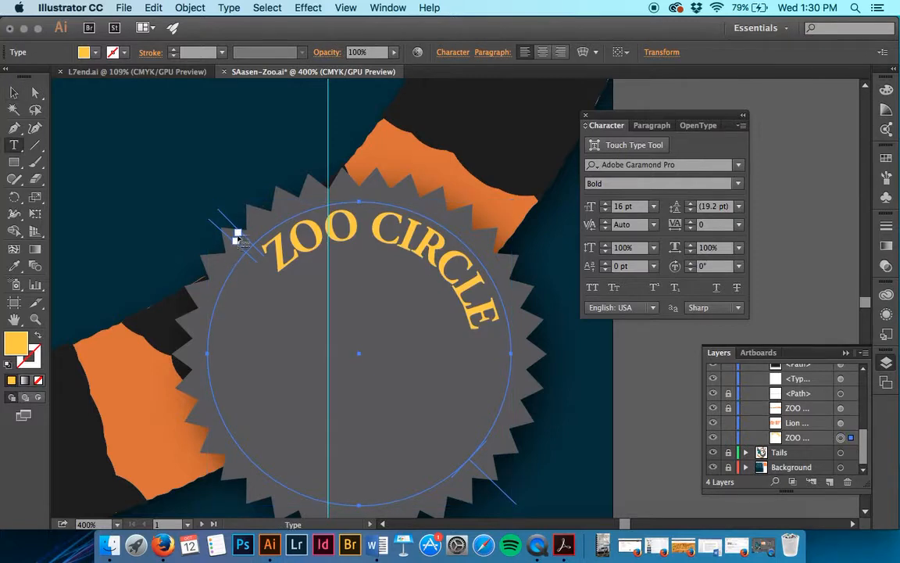
{"action": "left_click", "coordinate": [239, 231]}
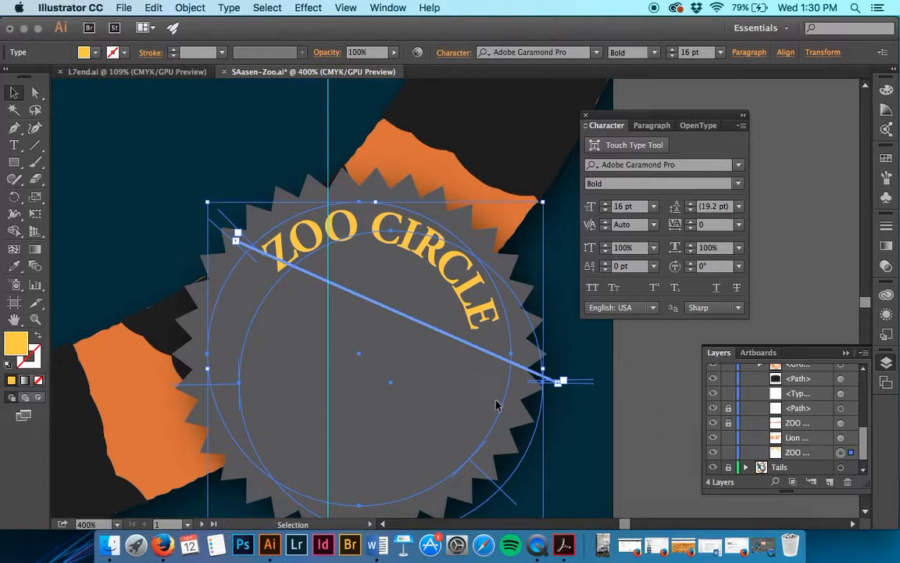
{"action": "left_click", "coordinate": [14, 92]}
{"action": "left_click", "coordinate": [469, 363]}
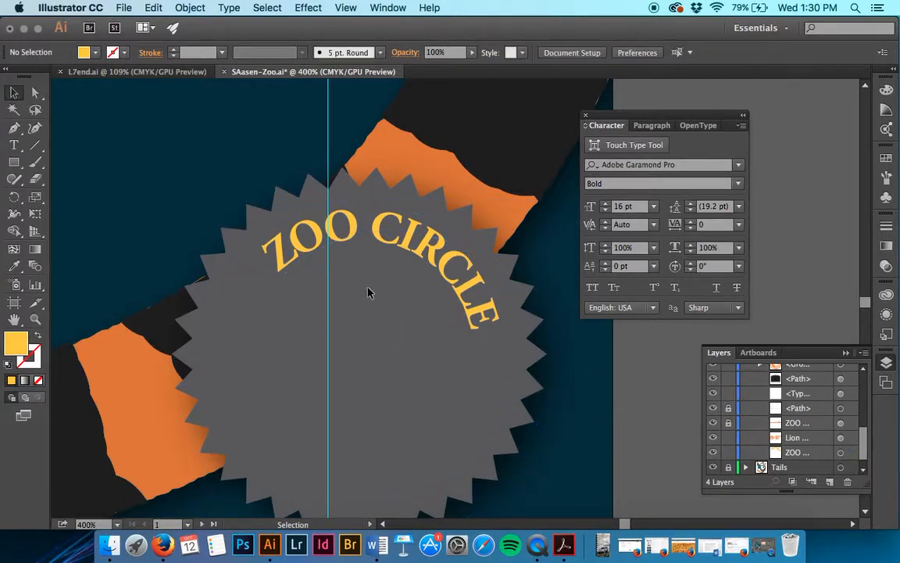
- Try to select the stray threaded text frame linked to the "ZOO CIRCLE" circle
{"action": "left_click", "coordinate": [446, 354]}
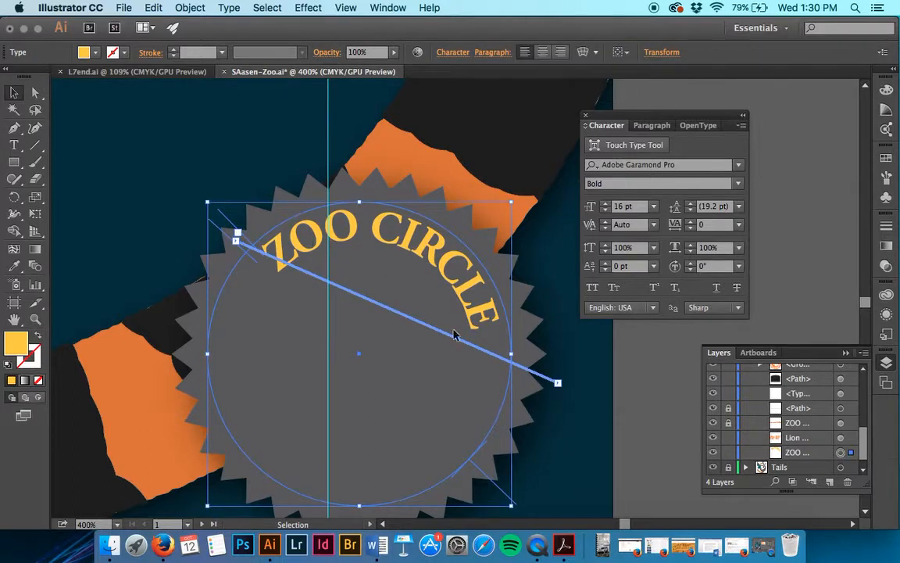
{"action": "left_click", "coordinate": [560, 387]}
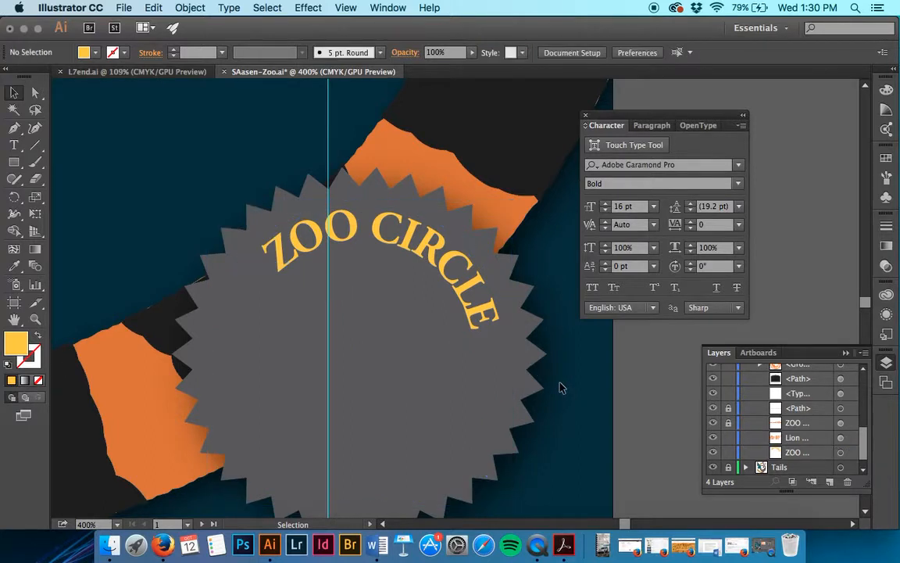
{"action": "left_click", "coordinate": [556, 385]}
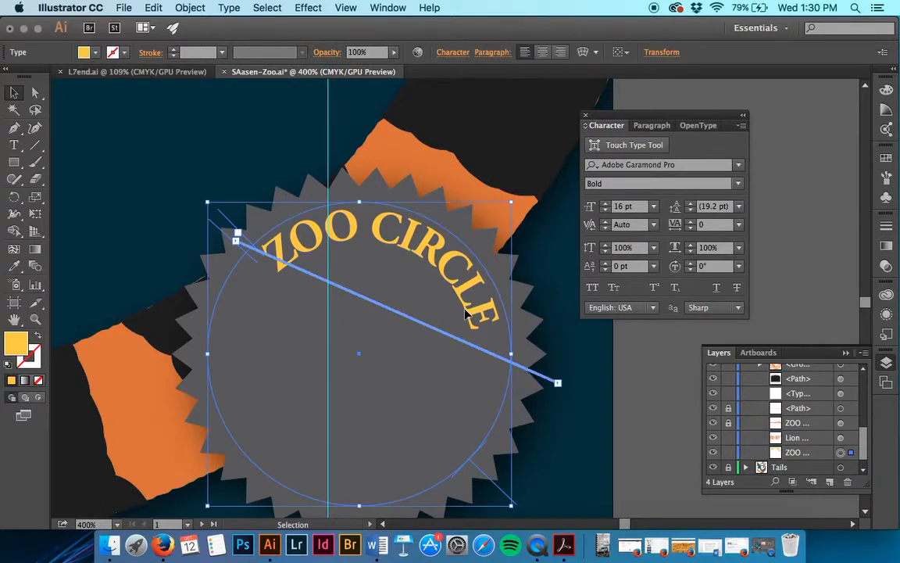
{"action": "left_click", "coordinate": [559, 385]}
{"action": "left_click", "coordinate": [504, 329]}
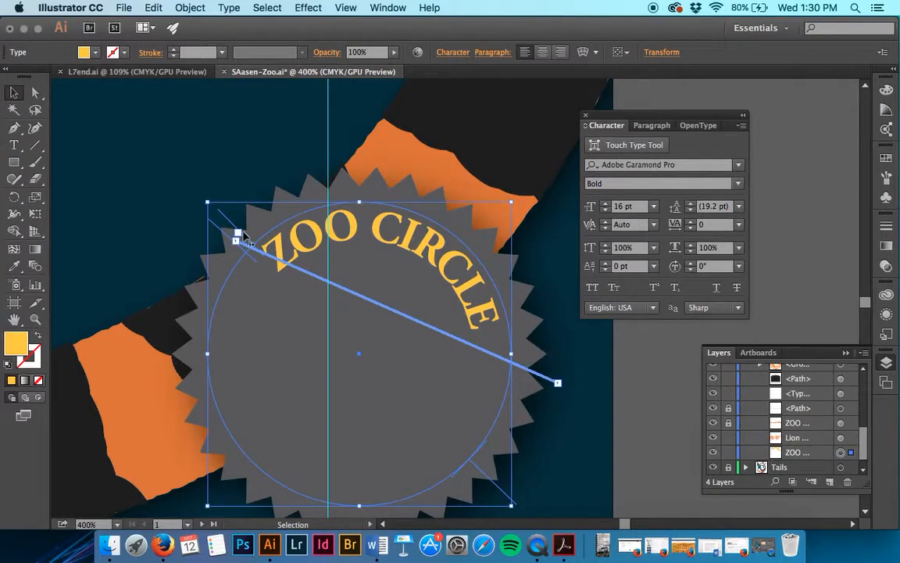
- Try to slide the start of the "ZOO CIRCLE" text further down the badge circle, and undo the move
{"action": "left_click_drag", "start_coordinate": [238, 232], "coordinate": [213, 260]}
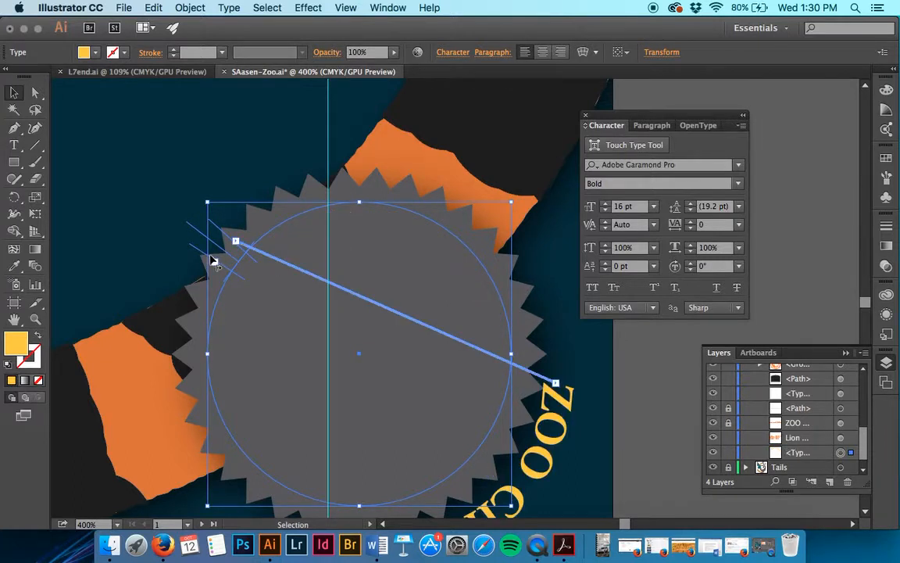
{"action": "key", "text": "super+z"}
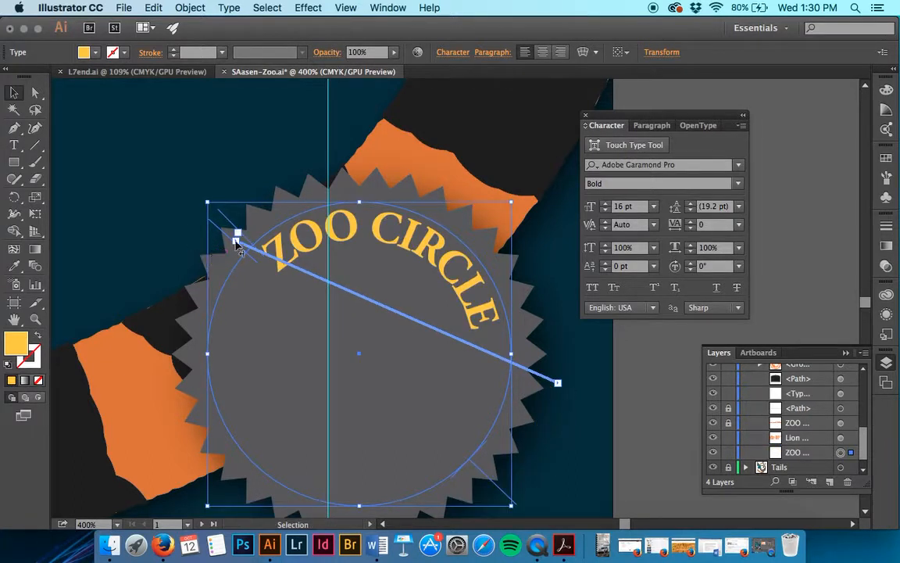
{"action": "mouse_move", "coordinate": [238, 233]}
{"action": "left_mouse_down"}
{"action": "mouse_move", "coordinate": [325, 233]}
{"action": "mouse_move", "coordinate": [408, 306]}
{"action": "mouse_move", "coordinate": [401, 447]}
{"action": "mouse_move", "coordinate": [278, 394]}
{"action": "mouse_move", "coordinate": [237, 236]}
{"action": "left_mouse_up"}
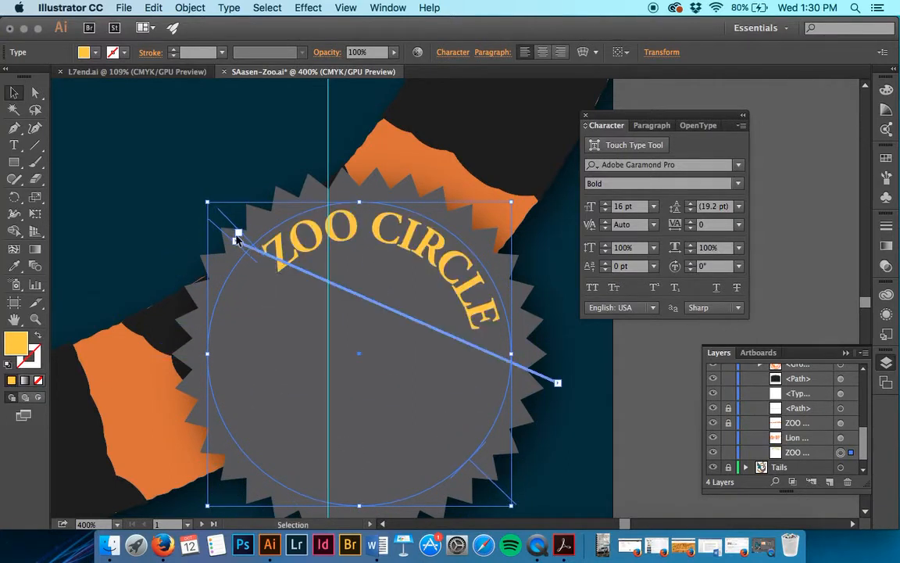
- Select the stray threaded text frame linked to the "ZOO CIRCLE" circle and delete it
{"action": "left_click", "coordinate": [558, 384]}
{"action": "left_click", "coordinate": [471, 308]}
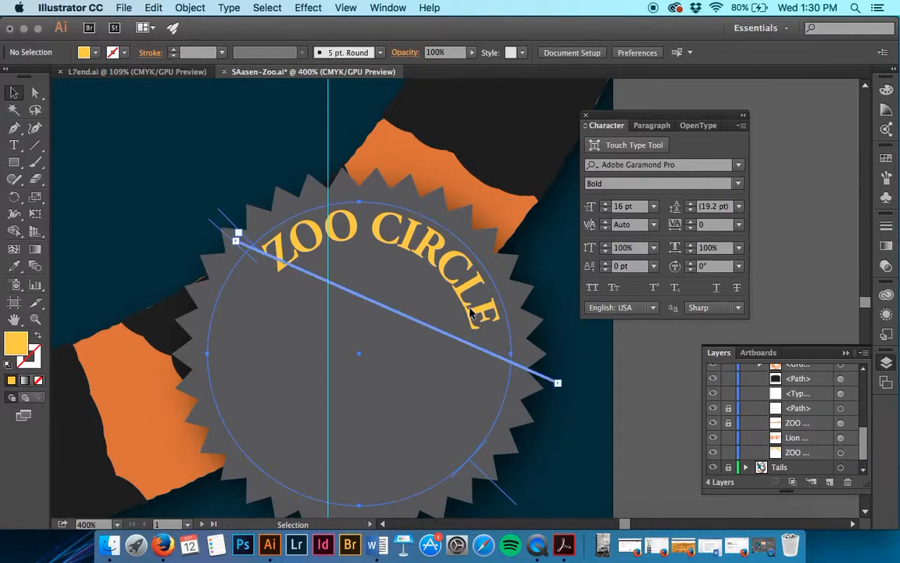
{"action": "left_click", "coordinate": [559, 384]}
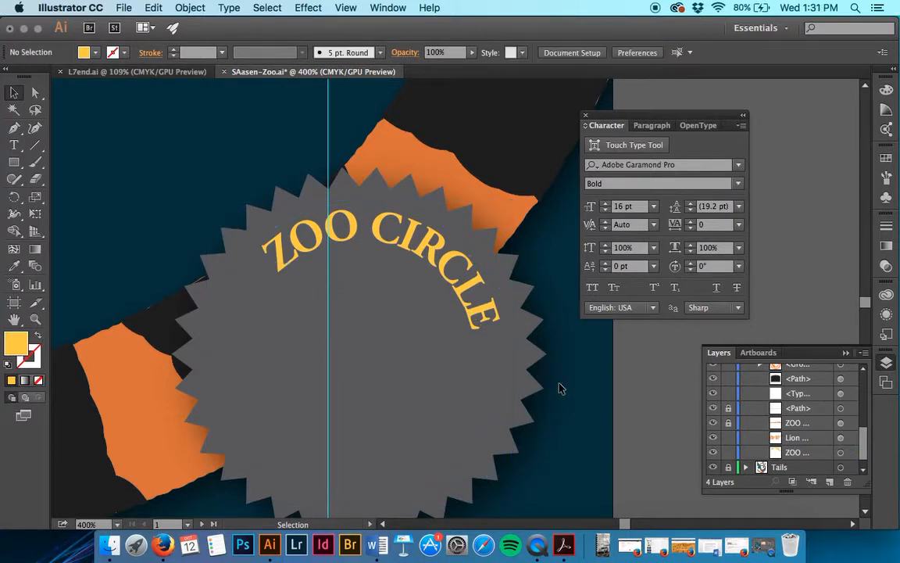
{"action": "left_click", "coordinate": [480, 283]}
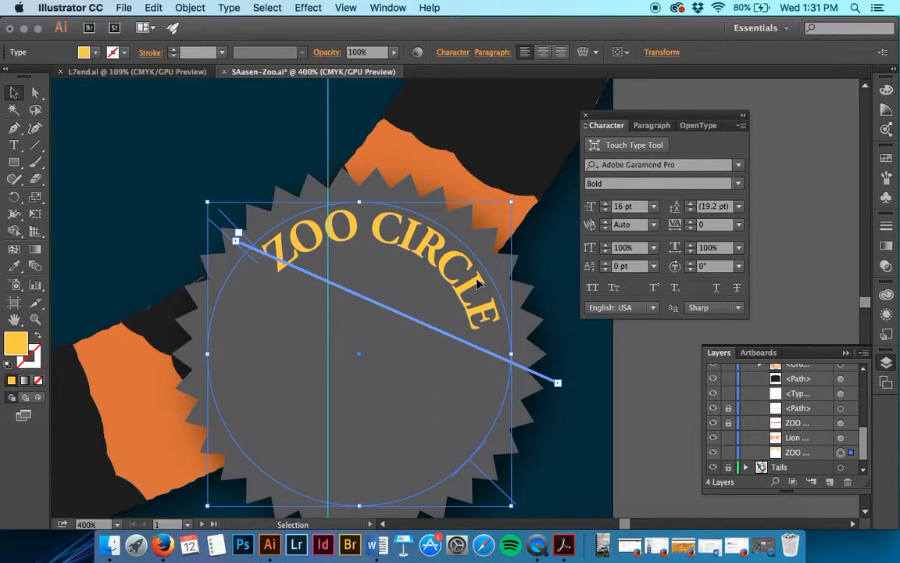
{"action": "left_click", "coordinate": [559, 384]}
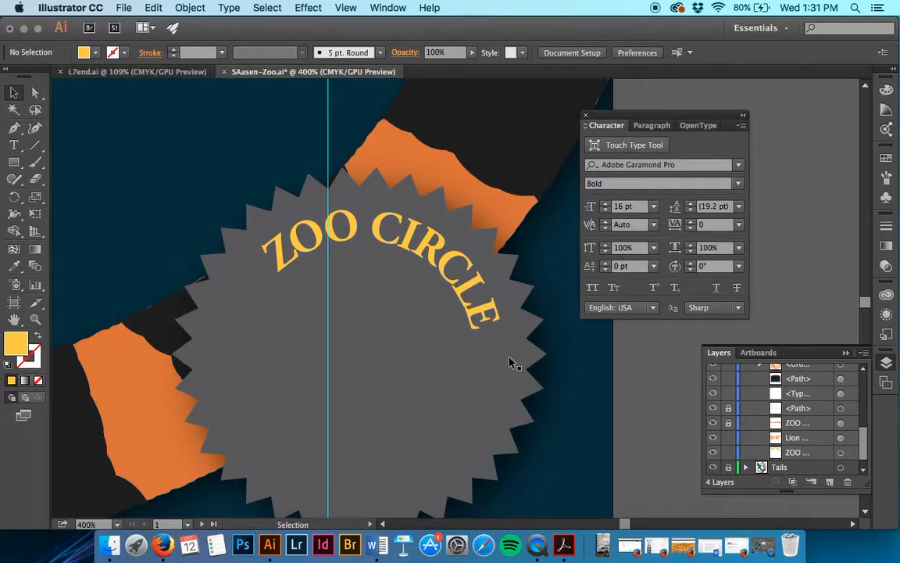
{"action": "left_click", "coordinate": [545, 382]}
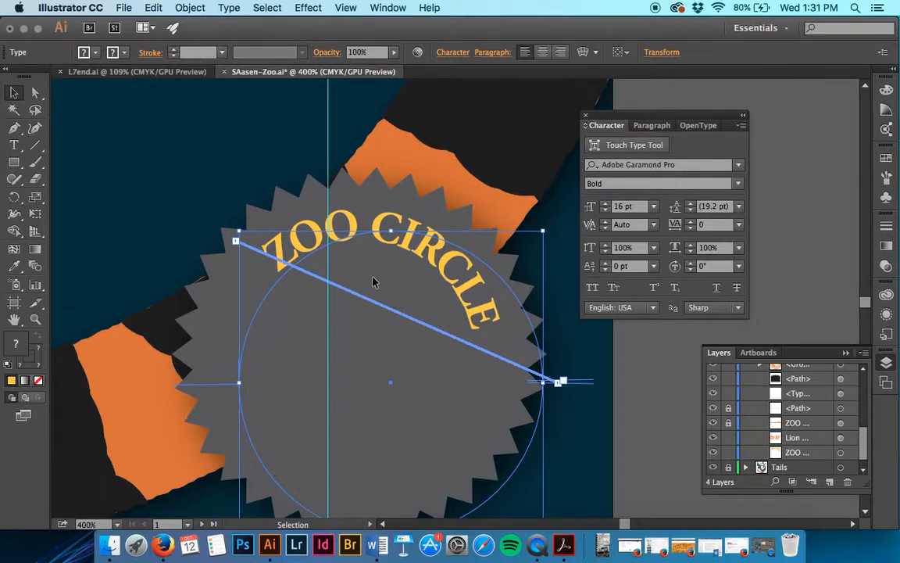
{"action": "left_click", "coordinate": [501, 363]}
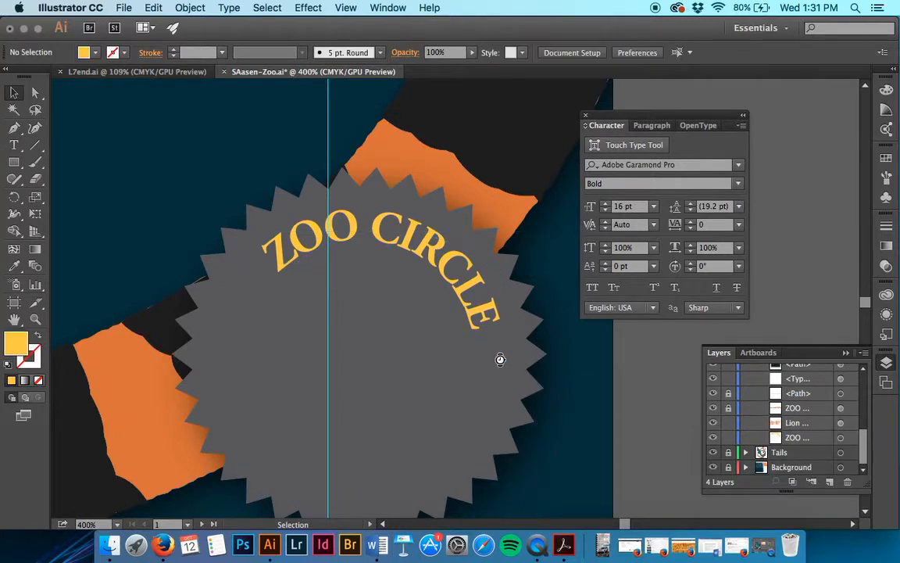
- Select the "ZOO CIRCLE" path text and move its end bracket to the lower-left part of the badge circle
{"action": "left_click", "coordinate": [467, 303]}
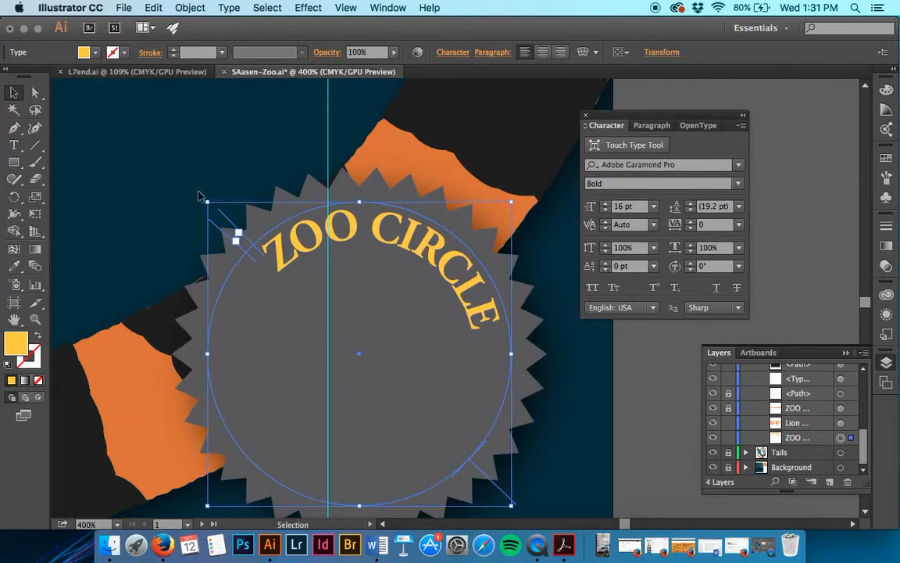
{"action": "key", "text": "t"}
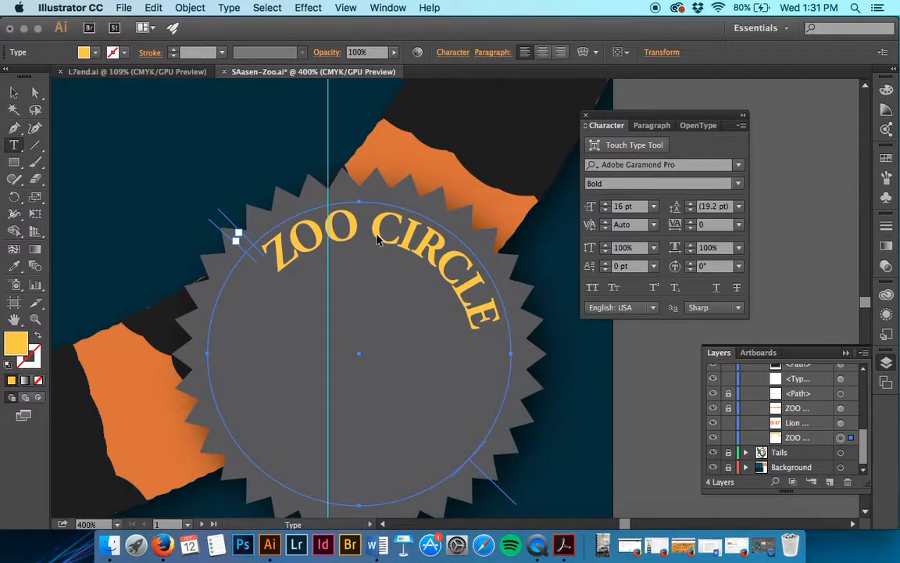
{"action": "left_click", "coordinate": [14, 92]}
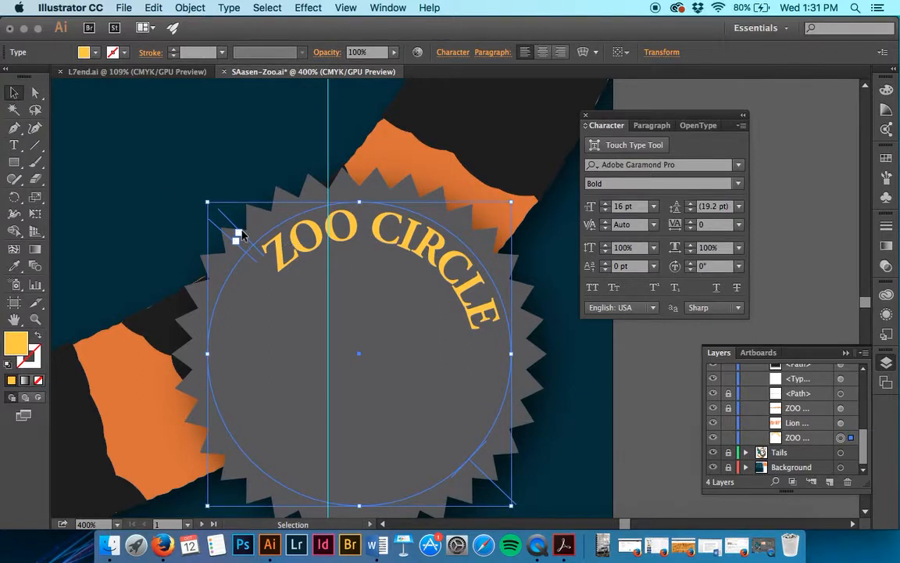
{"action": "left_click_drag", "start_coordinate": [239, 234], "coordinate": [193, 384]}
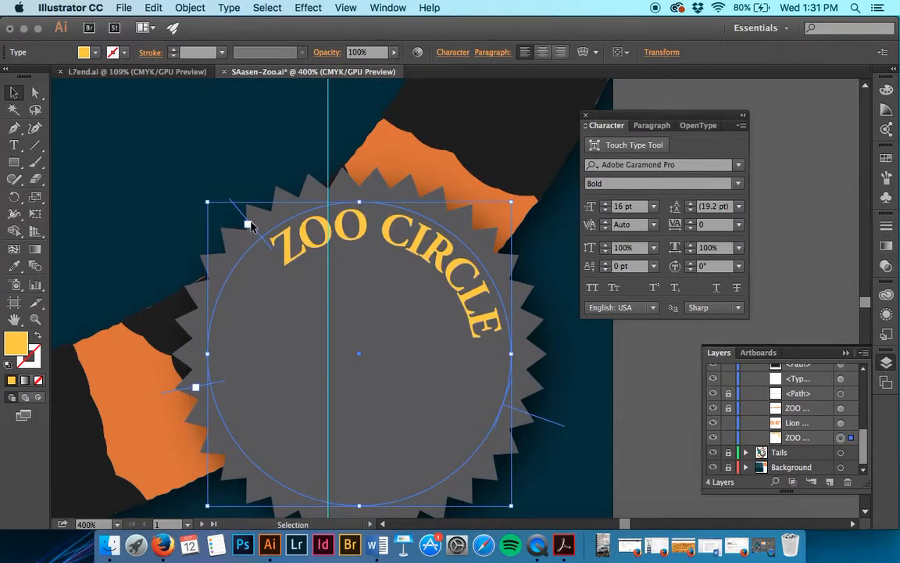
- Slide the start bracket of the "ZOO CIRCLE" text counterclockwise to centre the lettering across the top of the badge
{"action": "left_click", "coordinate": [248, 224]}
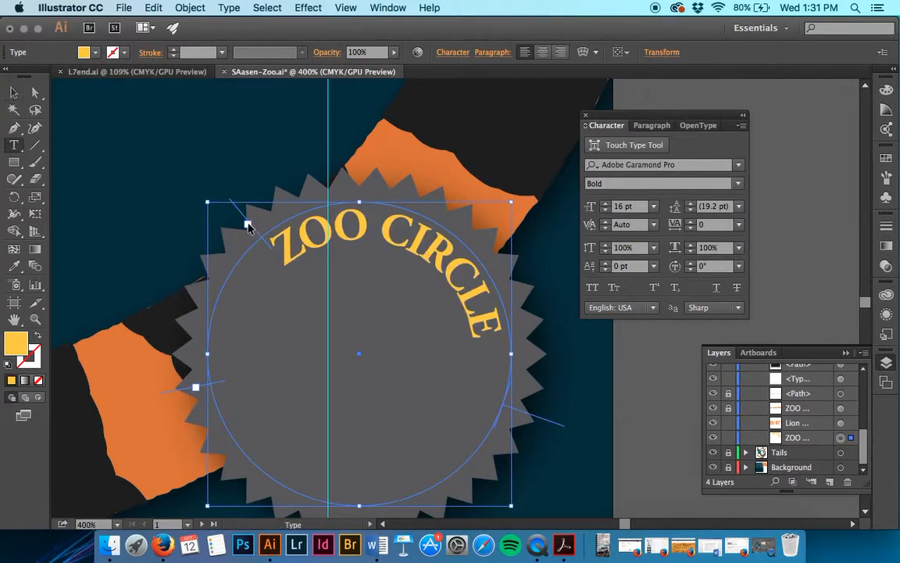
{"action": "left_click", "coordinate": [294, 241]}
{"action": "key", "text": "super+z"}
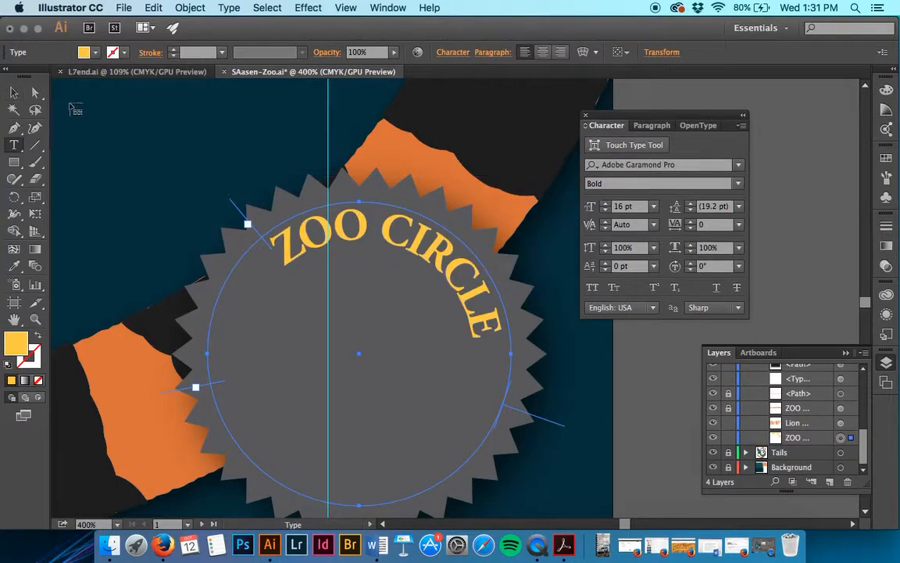
{"action": "left_click", "coordinate": [14, 93]}
{"action": "left_click_drag", "start_coordinate": [231, 211], "coordinate": [202, 269]}
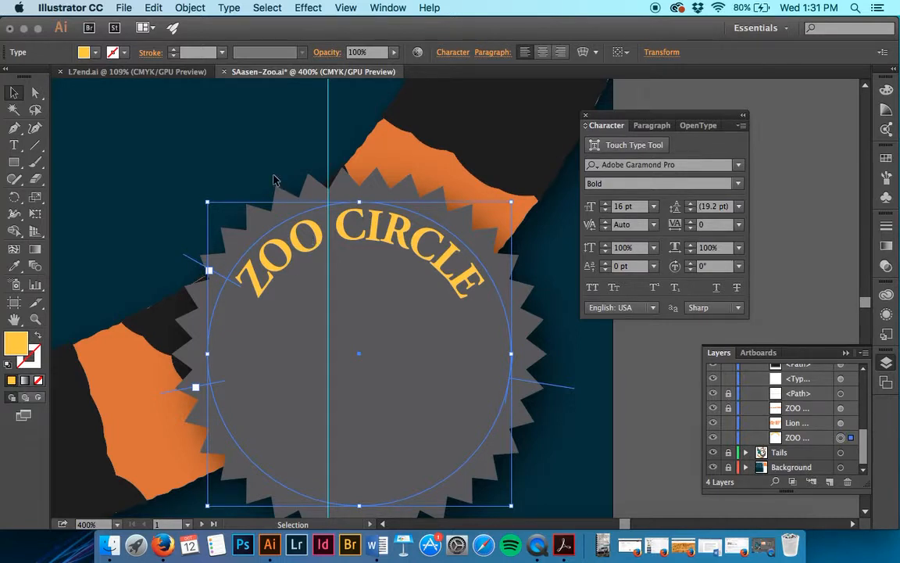
- Lock the original "ZOO CIRCLE" path text and paste a duplicate of it in the same place
{"action": "left_click", "coordinate": [187, 7]}
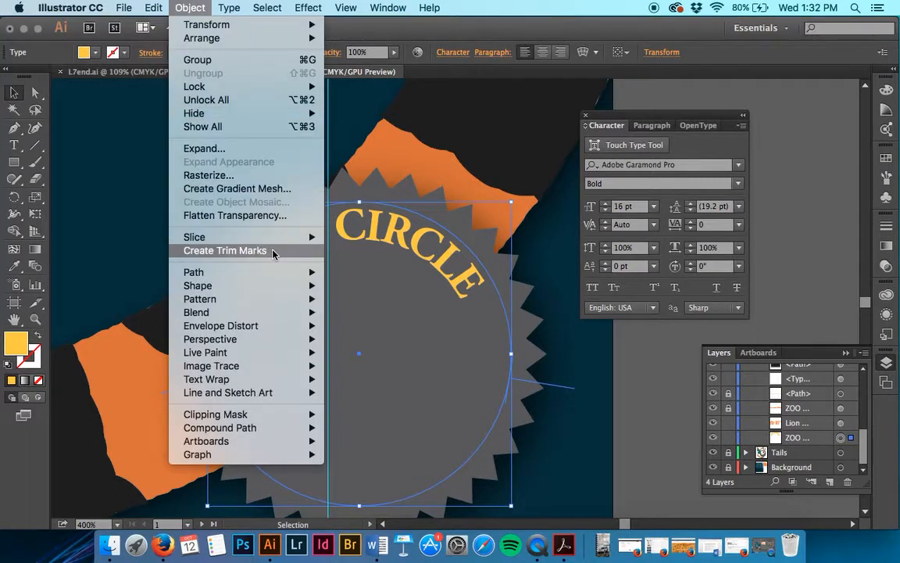
{"action": "mouse_move", "coordinate": [304, 87]}
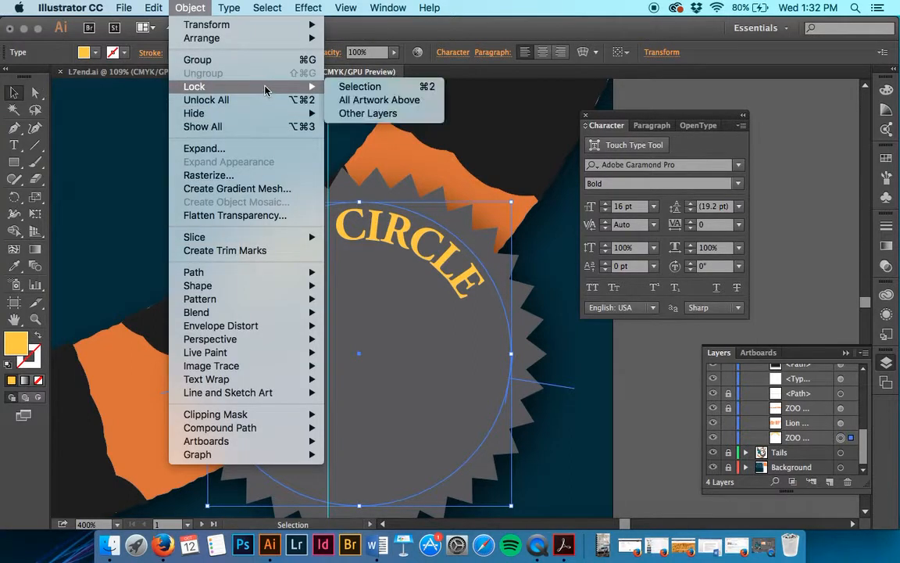
{"action": "left_click", "coordinate": [375, 87]}
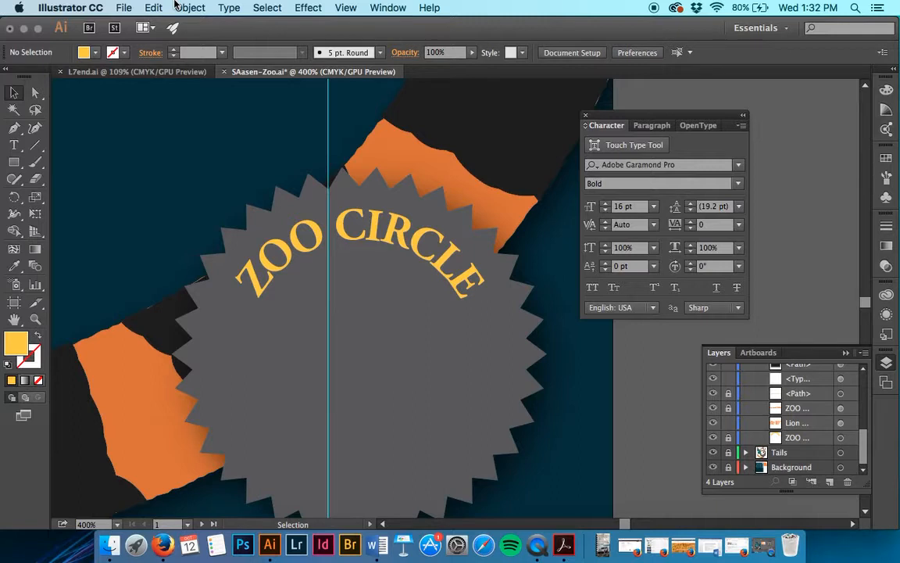
{"action": "key", "text": "super+alt+2"}
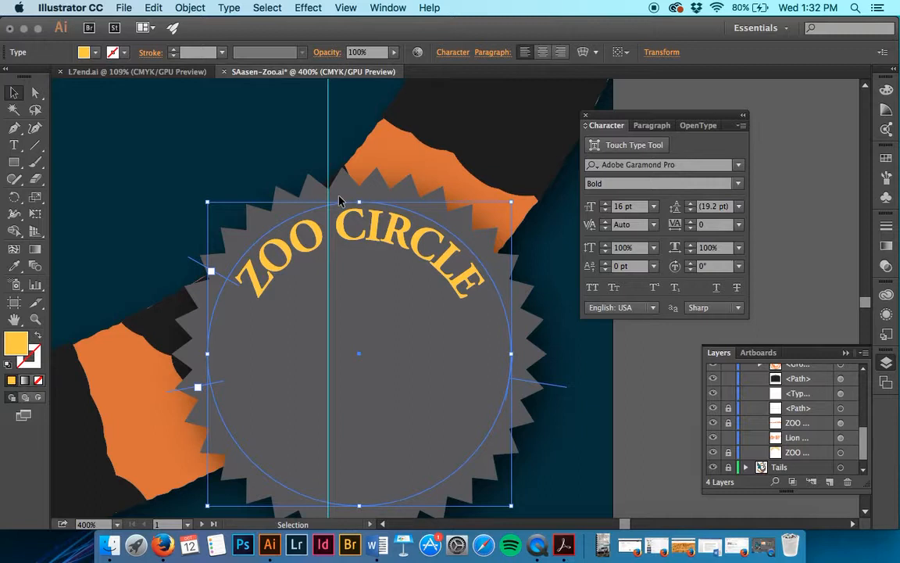
- In the duplicate text's Type on a Path Options, align to the path by Descender, enable Flip and preview it
{"action": "left_click", "coordinate": [227, 7]}
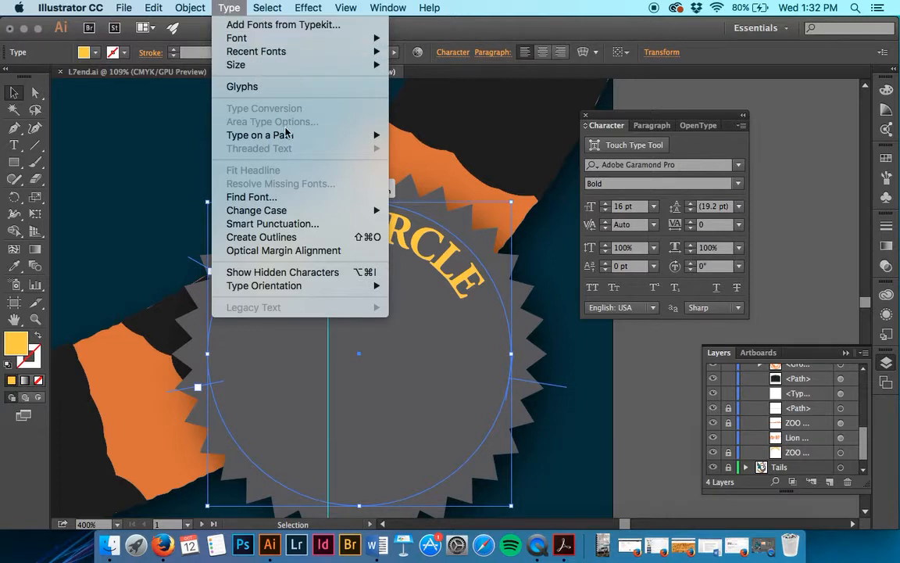
{"action": "mouse_move", "coordinate": [304, 136]}
{"action": "left_click", "coordinate": [516, 209]}
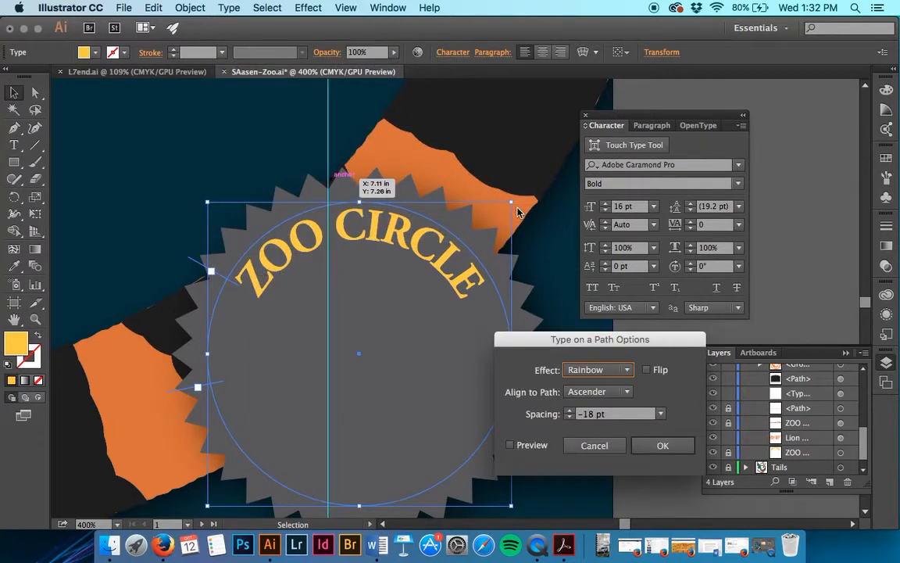
{"action": "left_click", "coordinate": [604, 392]}
{"action": "left_click", "coordinate": [603, 423]}
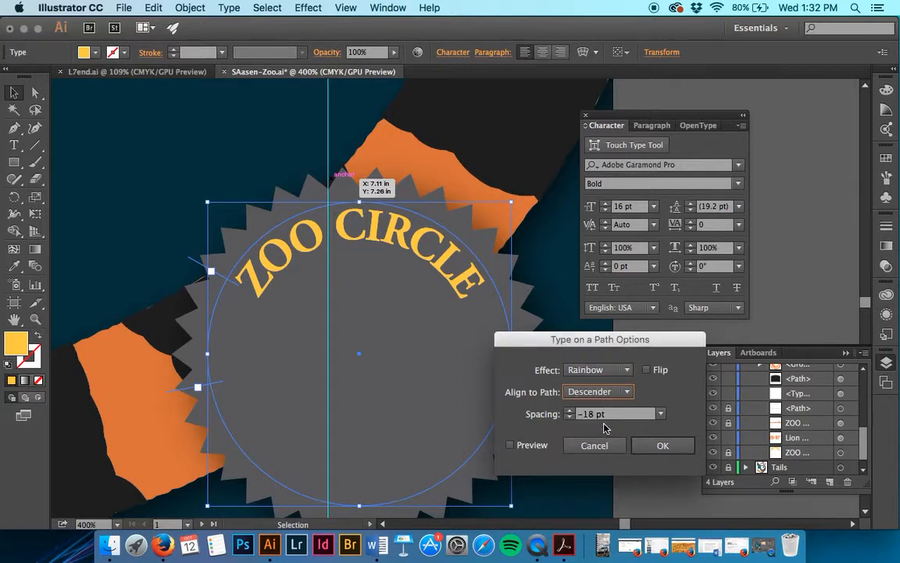
{"action": "left_click", "coordinate": [645, 371]}
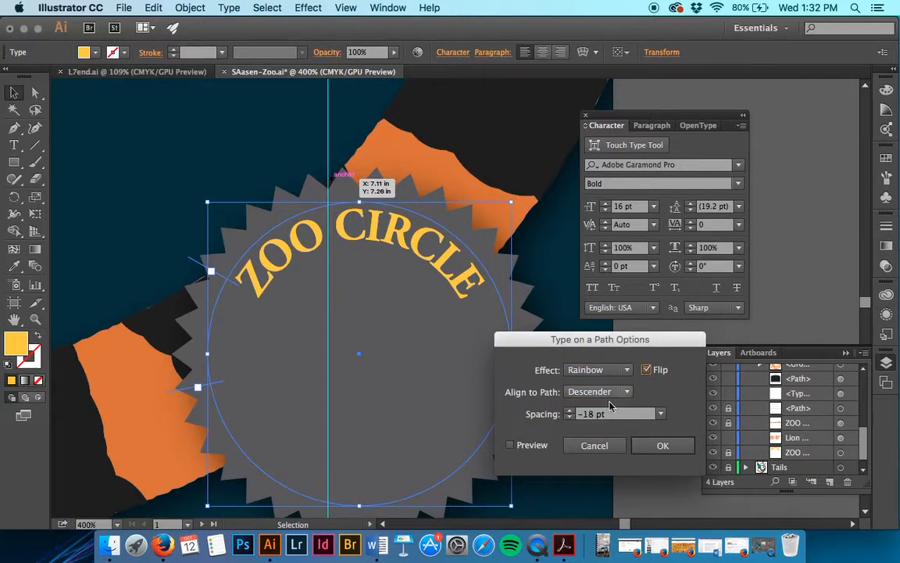
{"action": "left_click", "coordinate": [509, 445]}
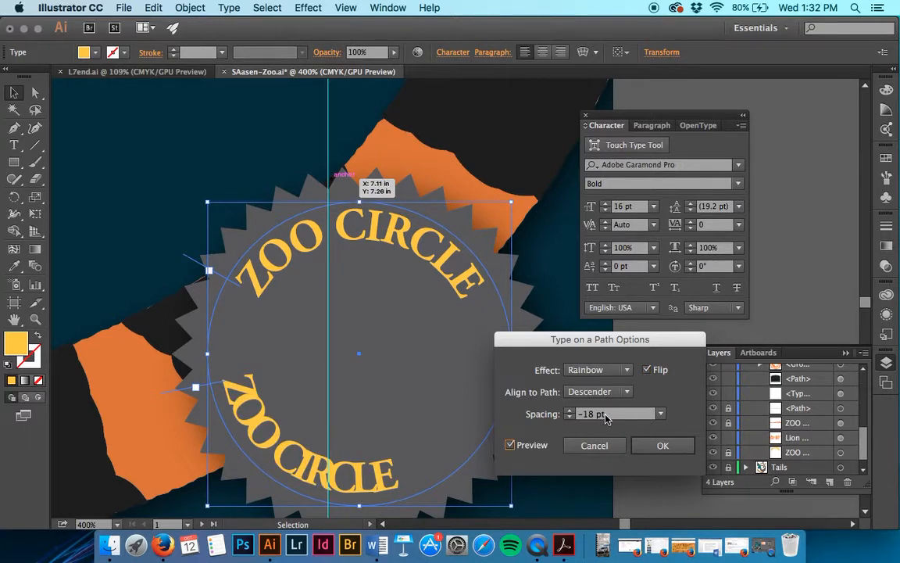
- Set the flipped text's path spacing to 20 pt, keep the Rainbow effect and apply the options
{"action": "left_click_drag", "start_coordinate": [603, 419], "coordinate": [567, 418]}
{"action": "type", "text": "20pt"}
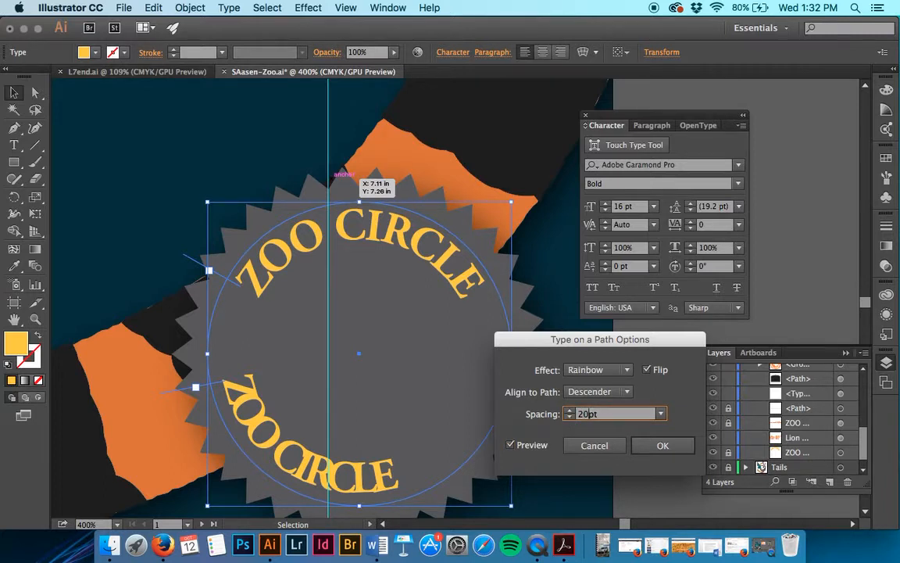
{"action": "left_click", "coordinate": [586, 370]}
{"action": "left_click", "coordinate": [586, 370]}
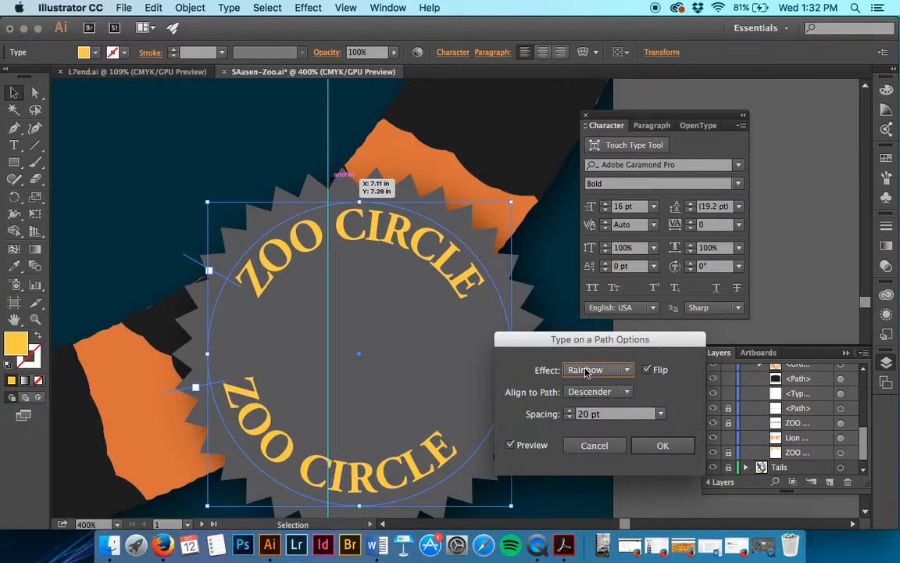
{"action": "left_click", "coordinate": [586, 371]}
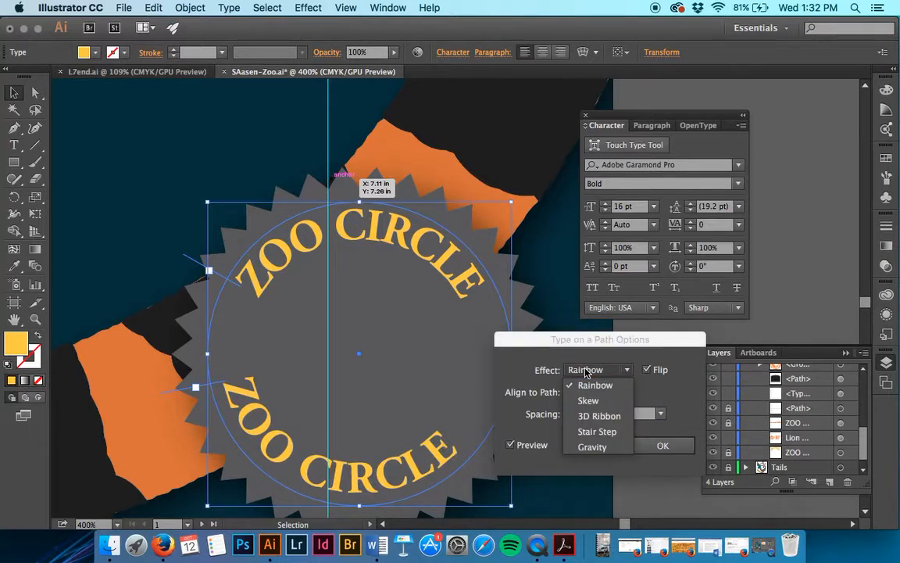
{"action": "left_click", "coordinate": [585, 372]}
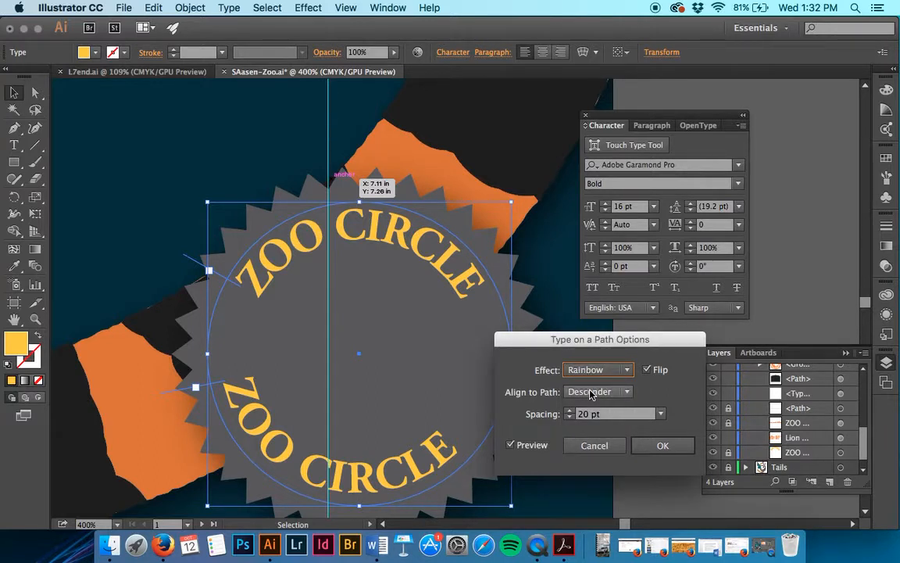
{"action": "left_click", "coordinate": [643, 447]}
- Replace the flipped "ZOO CIRCLE" text along the lower arc with "BECOME A MEMBER"
{"action": "key", "text": "t"}
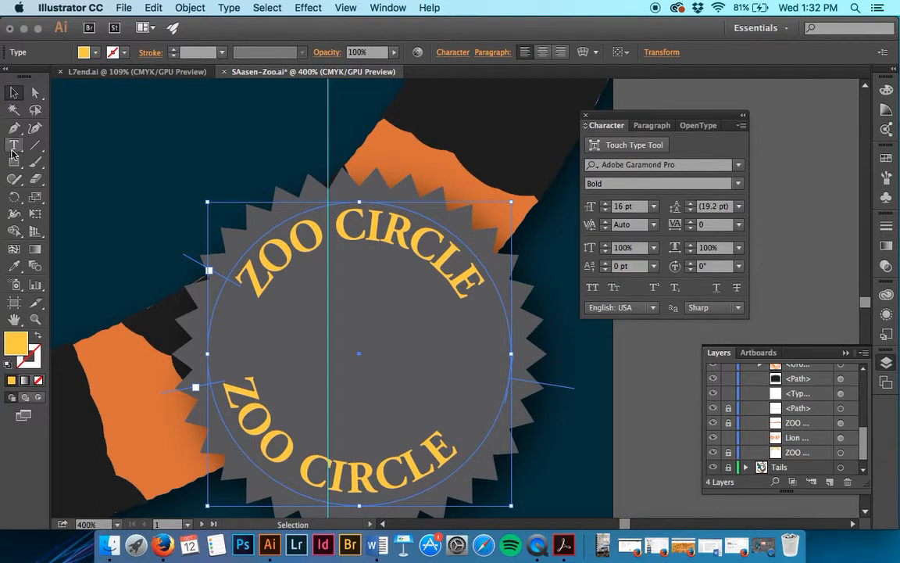
{"action": "left_click", "coordinate": [317, 470]}
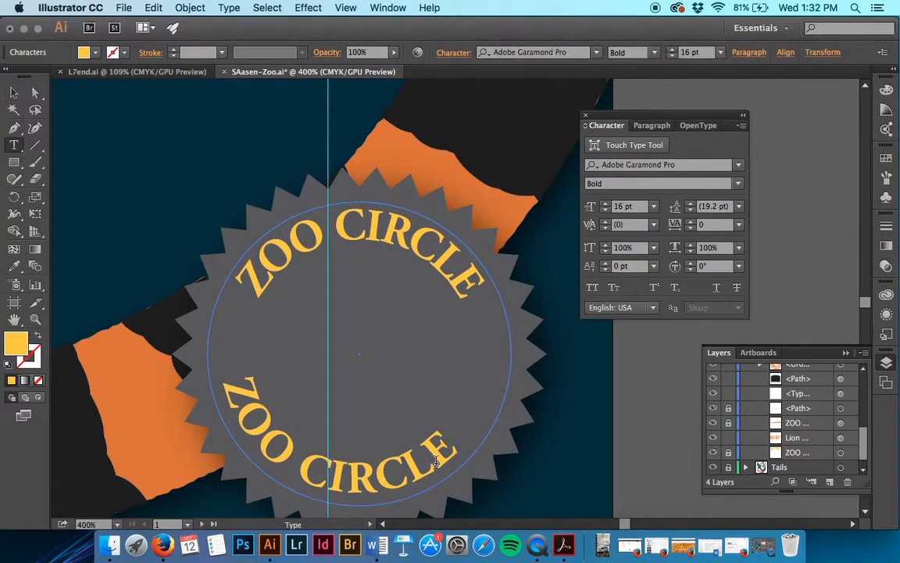
{"action": "left_click_drag", "start_coordinate": [451, 455], "coordinate": [221, 391]}
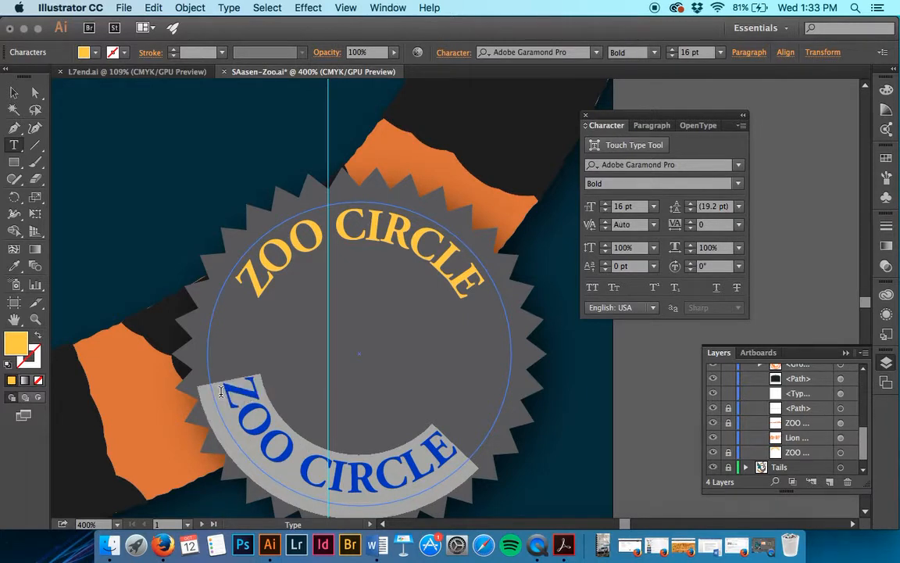
{"action": "type", "text": "BECOME A"}
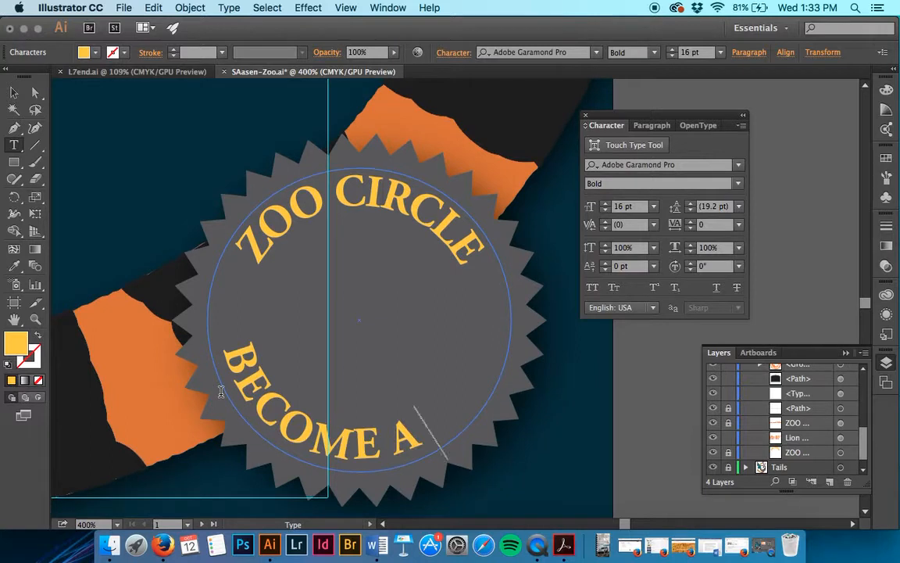
{"action": "type", "text": " MEMBER"}
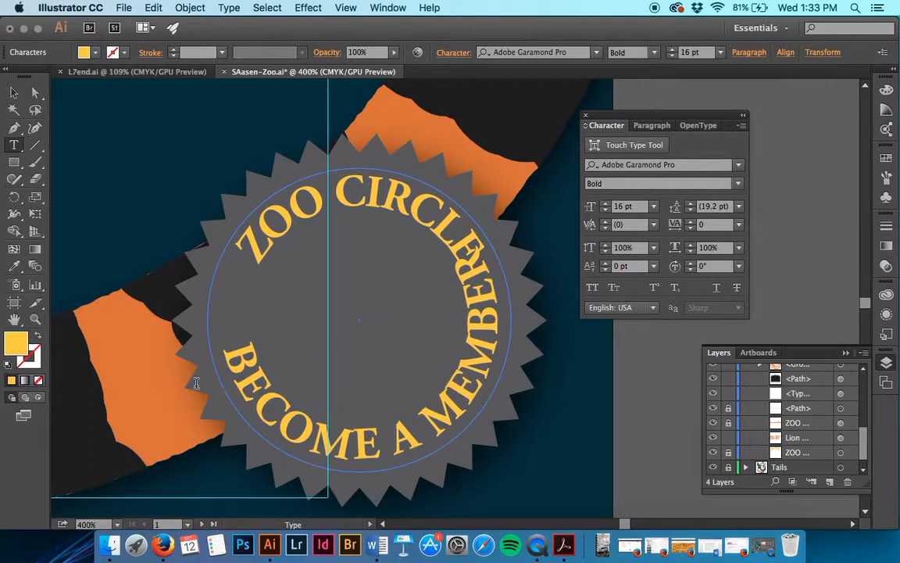
- Slide the start bracket of "BECOME A MEMBER" up the circle's left side to balance the text around the badge's lower arc
{"action": "left_click", "coordinate": [14, 93]}
{"action": "left_click_drag", "start_coordinate": [195, 366], "coordinate": [177, 274]}
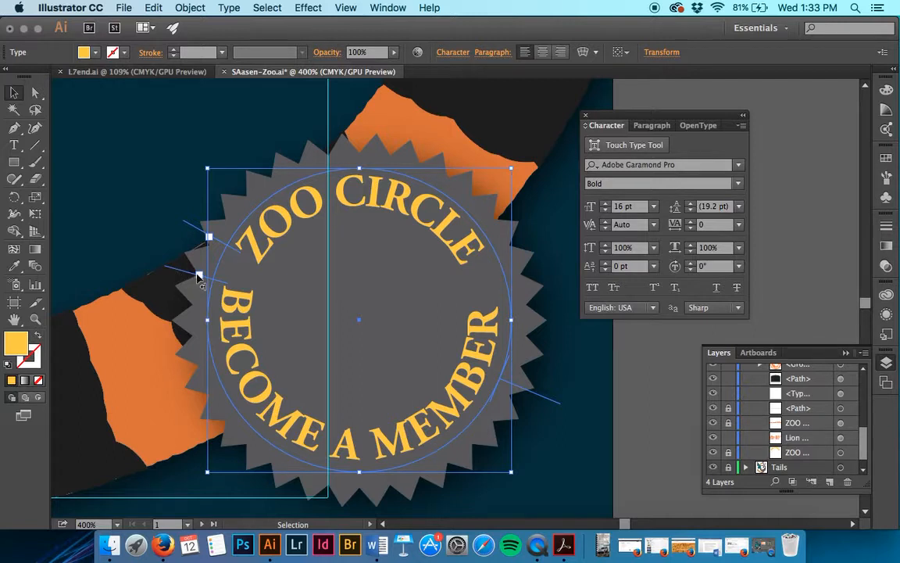
- Slide the start bracket of "BECOME A MEMBER" slightly down the circle's left side, and show all hidden objects on the poster
{"action": "left_click_drag", "start_coordinate": [199, 275], "coordinate": [197, 290]}
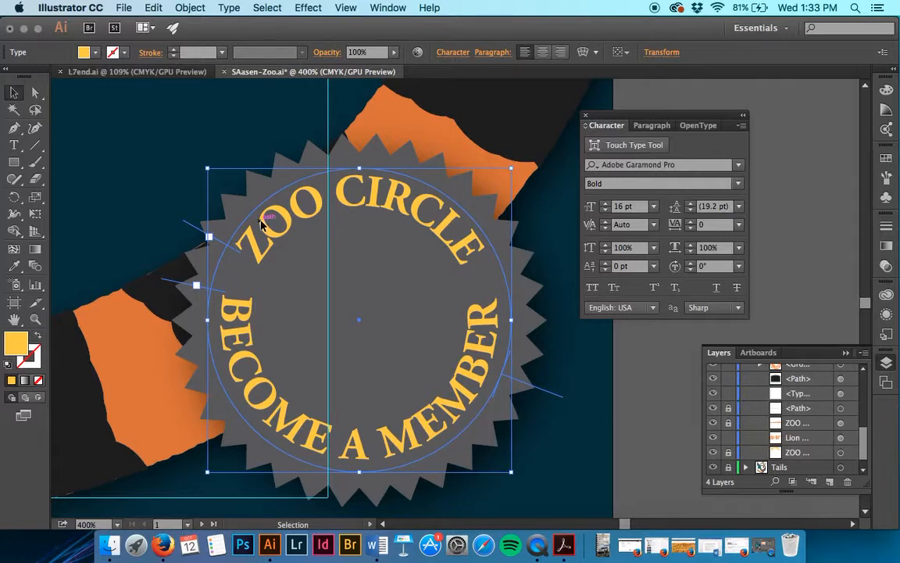
{"action": "left_click", "coordinate": [191, 7]}
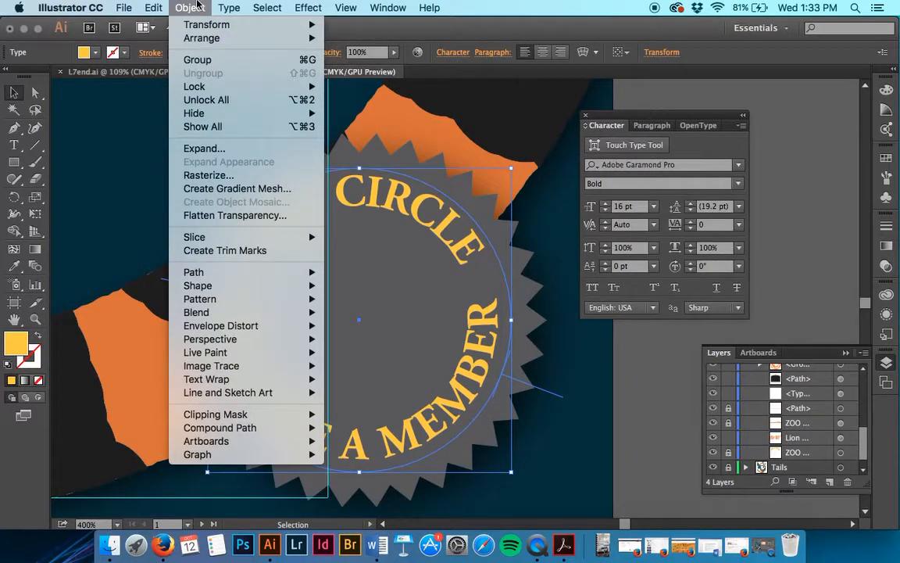
{"action": "left_click", "coordinate": [232, 128]}
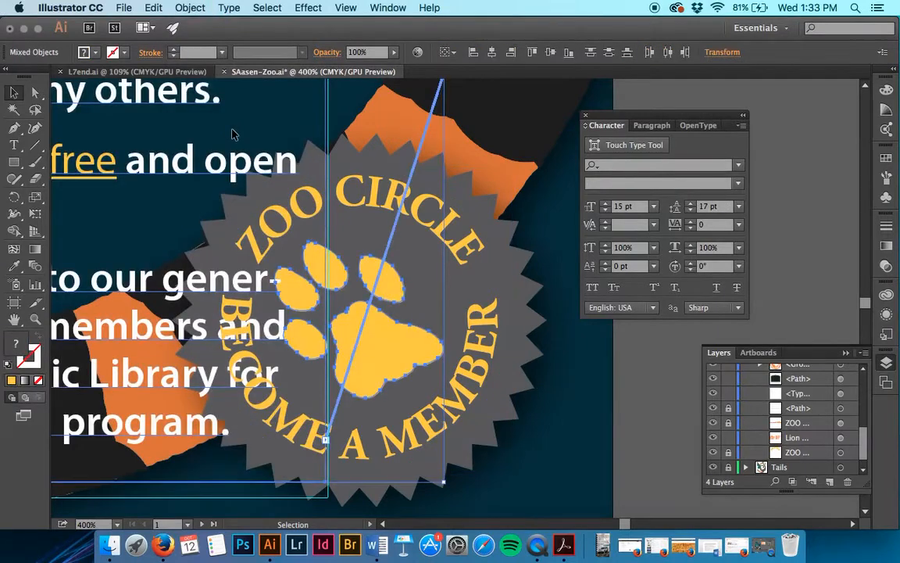
{"action": "scroll", "coordinate": [560, 235], "scroll_direction": "left", "scroll_amount": 5}
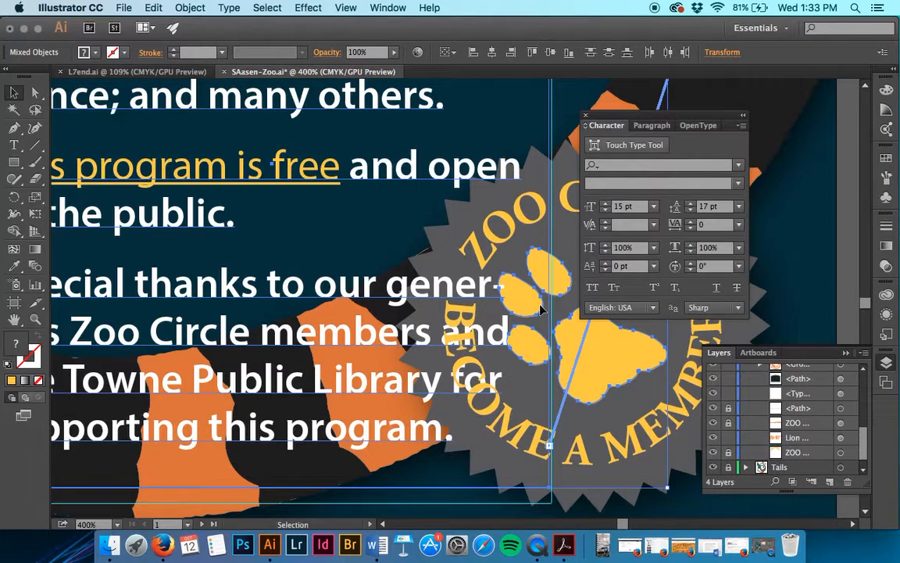
{"action": "scroll", "coordinate": [543, 310], "scroll_direction": "right", "scroll_amount": 5}
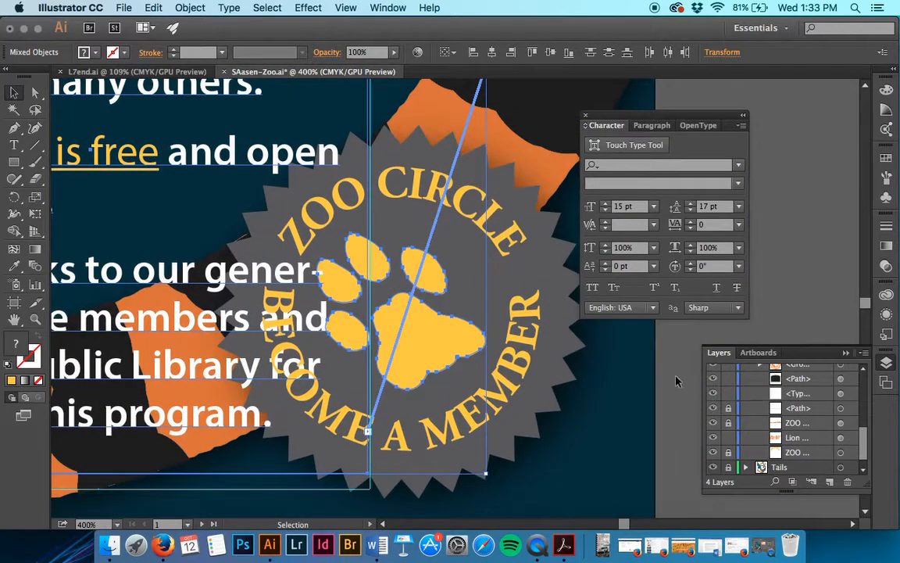
{"action": "left_click", "coordinate": [677, 380]}
- Bring the badge's "BECOME A MEMBER" path text to the front of the stacking order
{"action": "left_click", "coordinate": [568, 268]}
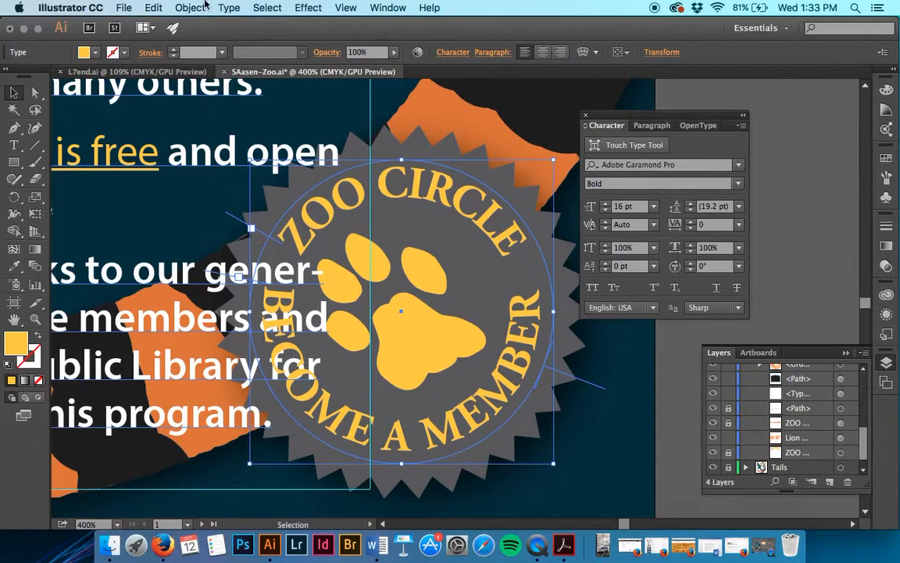
{"action": "left_click", "coordinate": [175, 9]}
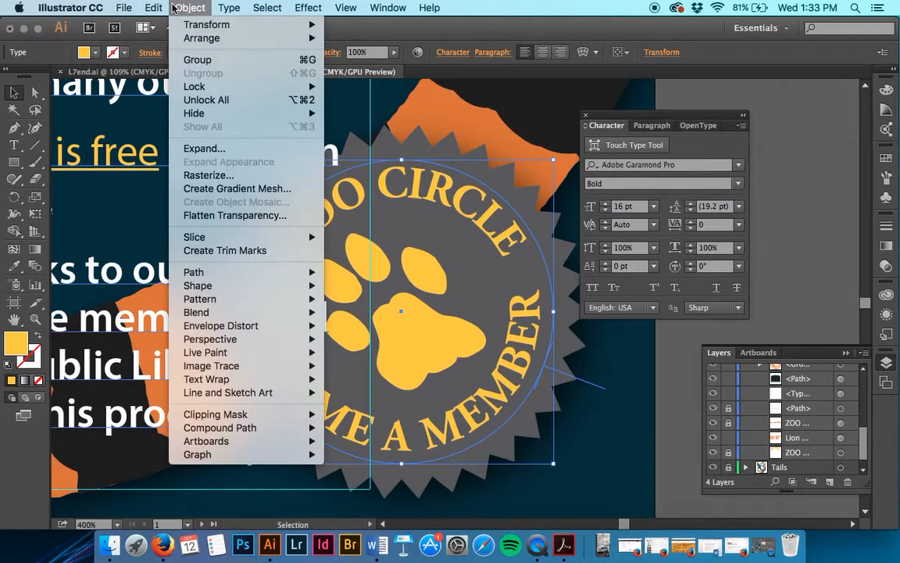
{"action": "mouse_move", "coordinate": [188, 38]}
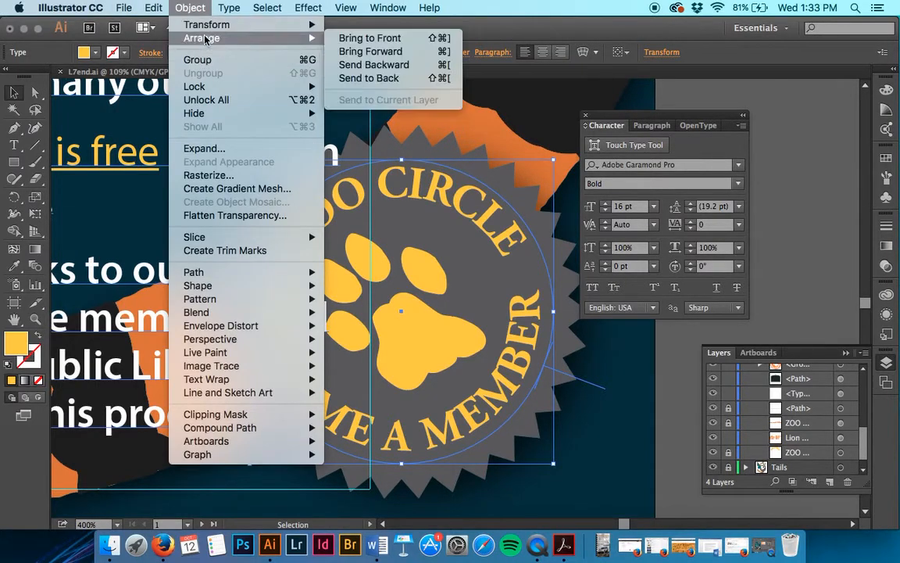
{"action": "left_click", "coordinate": [369, 38]}
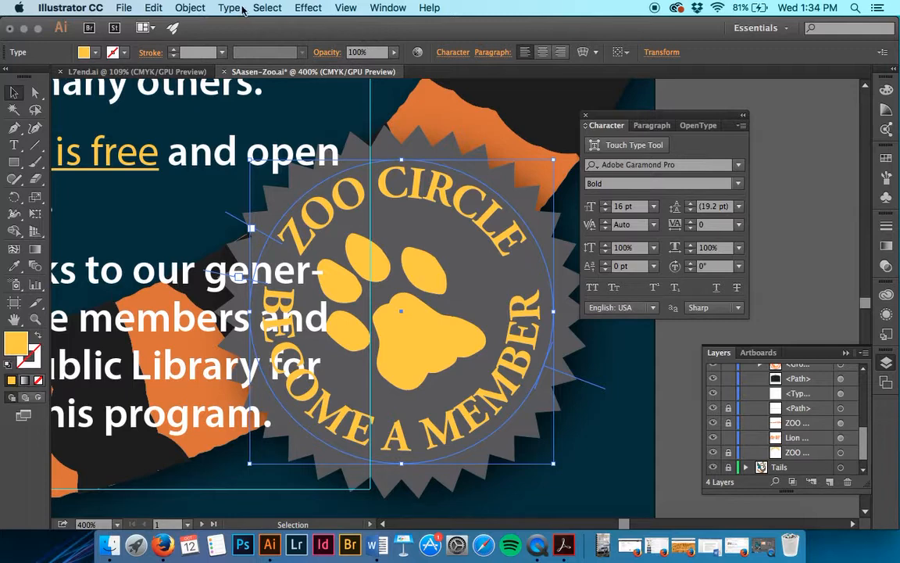
- Make a text wrap around the badge's path text so the neighbouring body copy flows around the badge
{"action": "left_click", "coordinate": [202, 9]}
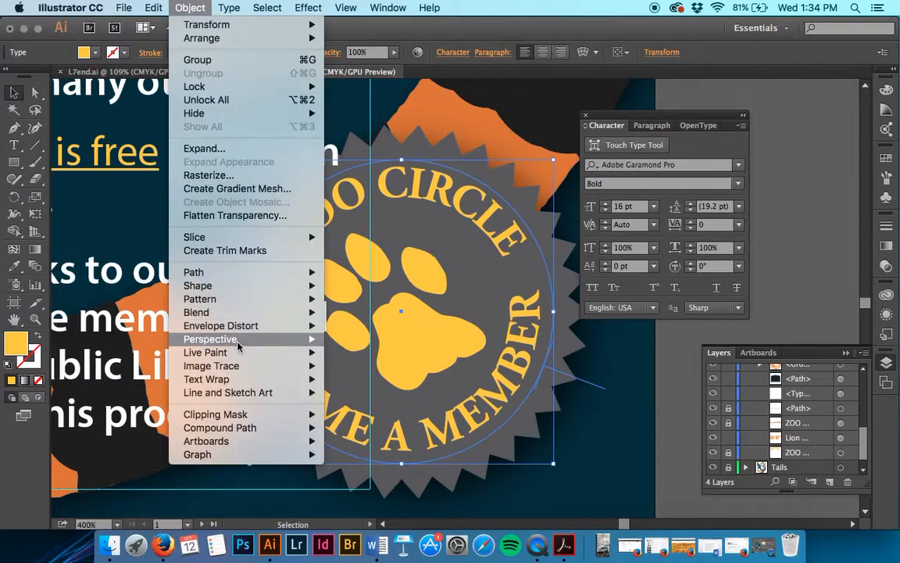
{"action": "mouse_move", "coordinate": [245, 380]}
{"action": "left_click", "coordinate": [351, 379]}
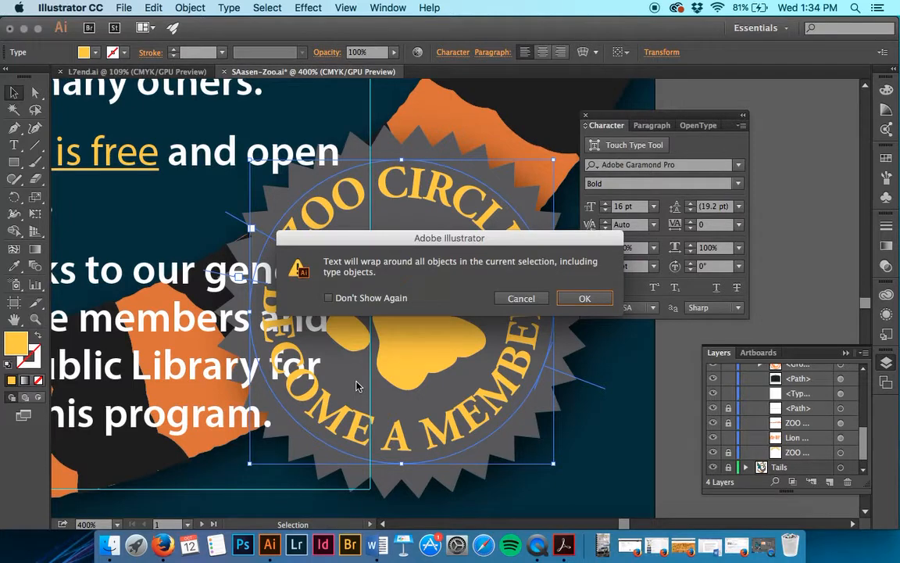
{"action": "left_click", "coordinate": [585, 299]}
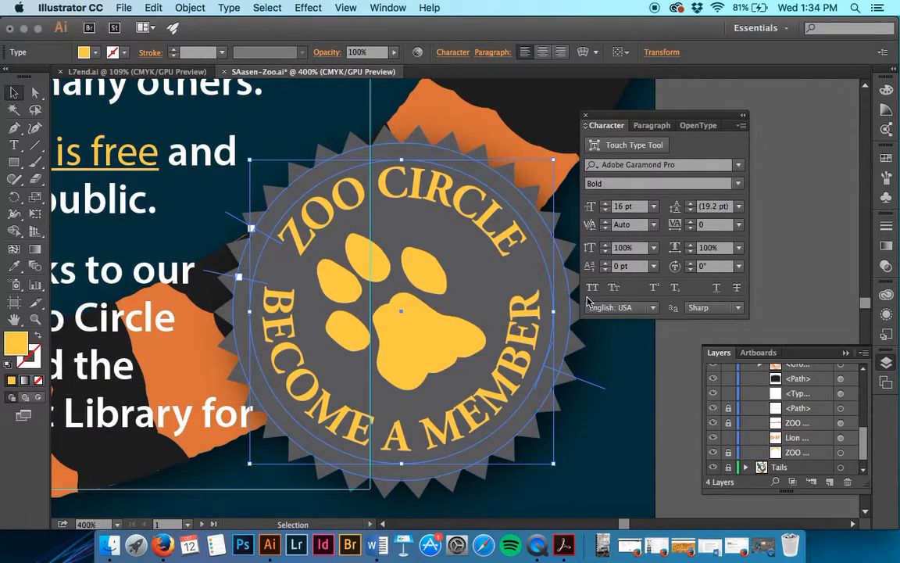
- Open the badge's Text Wrap Options with the preview turned on, and move the dialog clear of the body copy
{"action": "scroll", "coordinate": [219, 313], "scroll_direction": "left", "scroll_amount": 8}
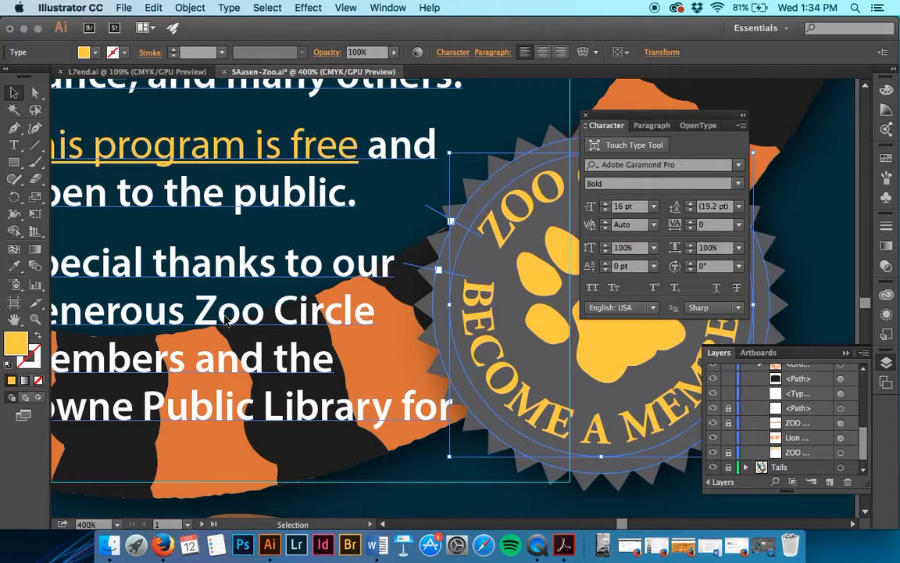
{"action": "left_click", "coordinate": [227, 7]}
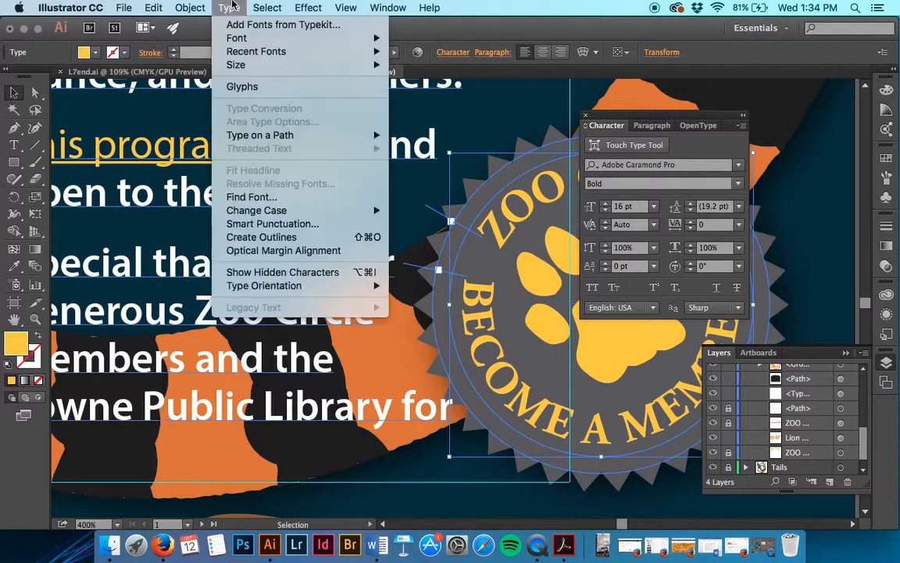
{"action": "mouse_move", "coordinate": [196, 7]}
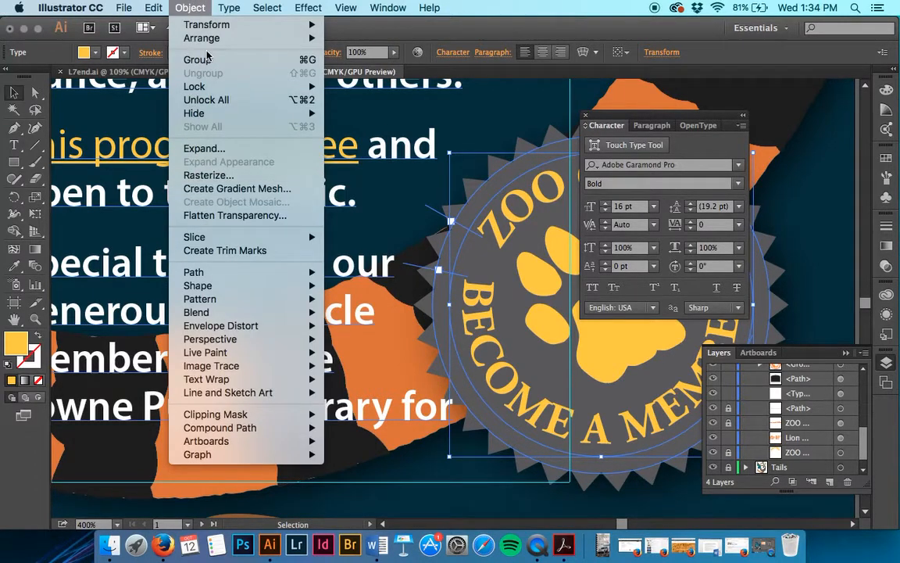
{"action": "mouse_move", "coordinate": [256, 382]}
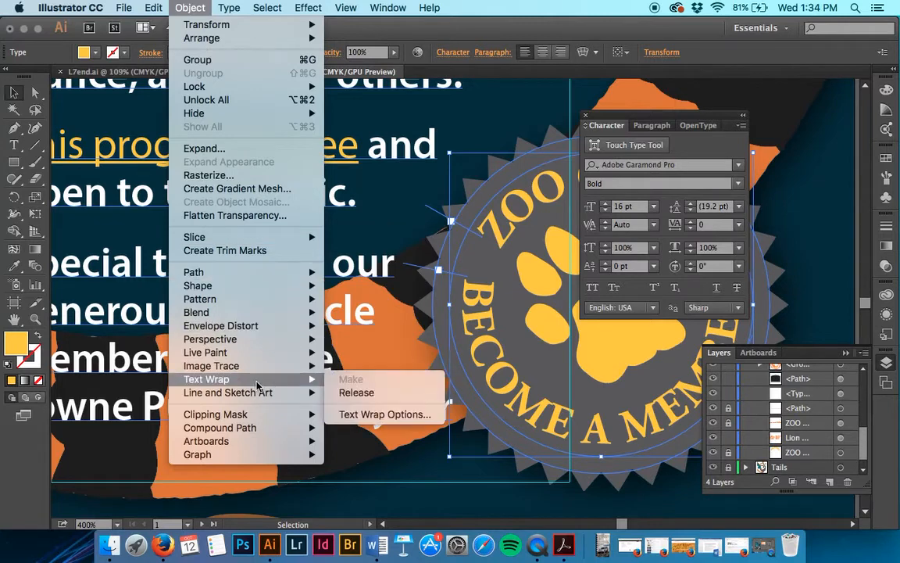
{"action": "left_click", "coordinate": [379, 415]}
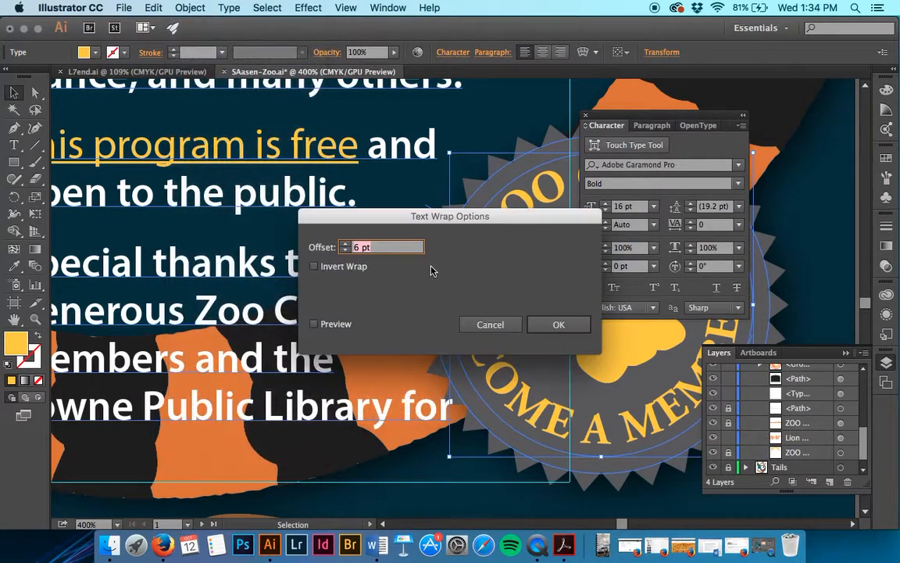
{"action": "left_click", "coordinate": [314, 323]}
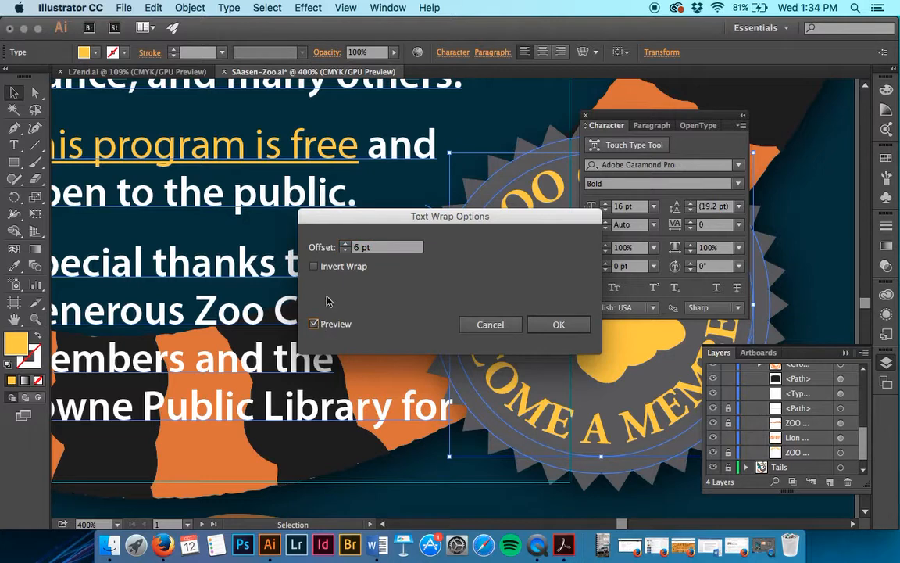
{"action": "left_click_drag", "start_coordinate": [378, 222], "coordinate": [580, 211]}
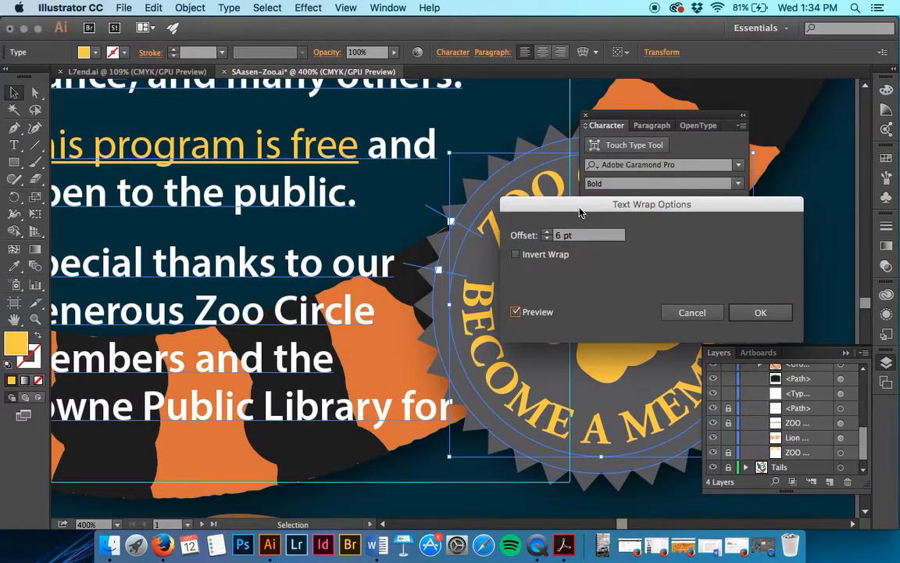
- Set the text wrap offset to 13 pt and apply it
{"action": "left_click", "coordinate": [547, 232]}
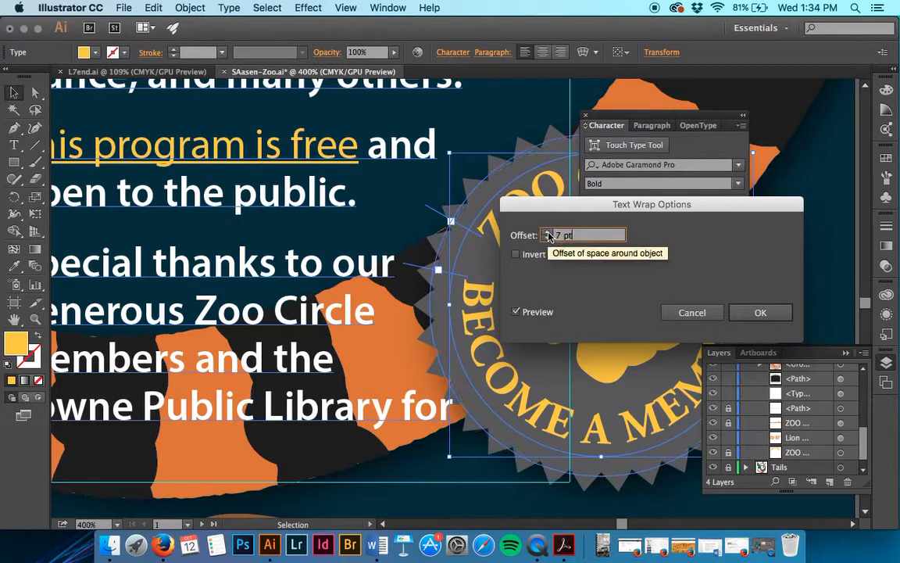
{"action": "left_click", "coordinate": [547, 233]}
{"action": "left_click", "coordinate": [547, 232]}
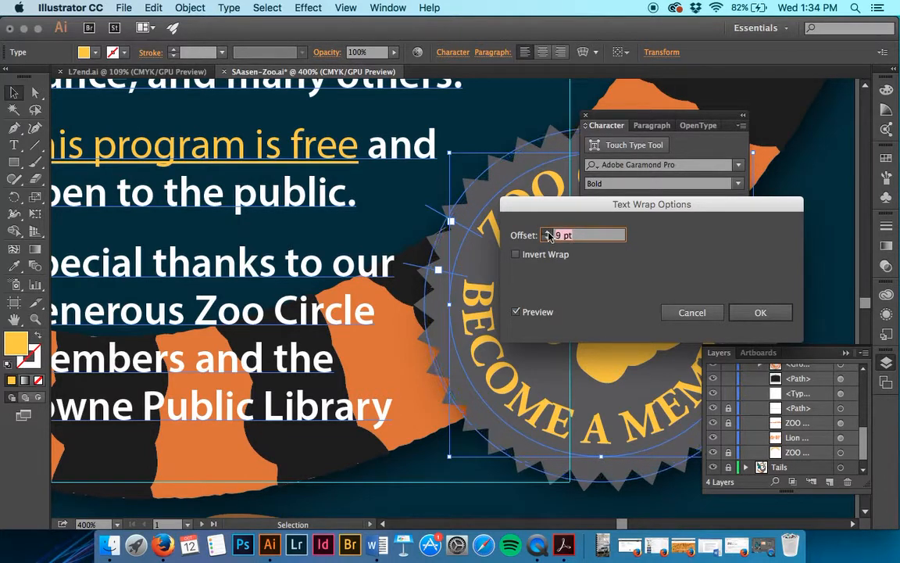
{"action": "left_click", "coordinate": [547, 233]}
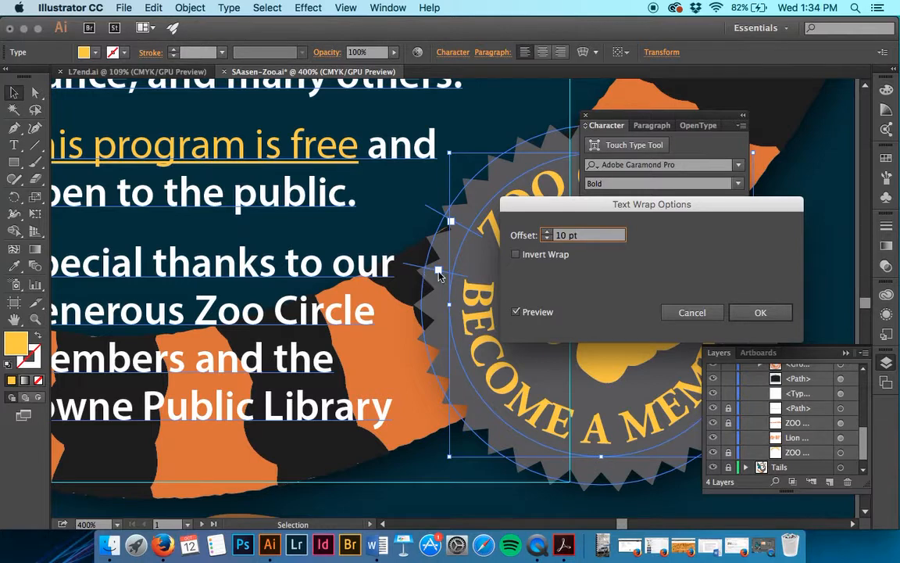
{"action": "left_click", "coordinate": [547, 233]}
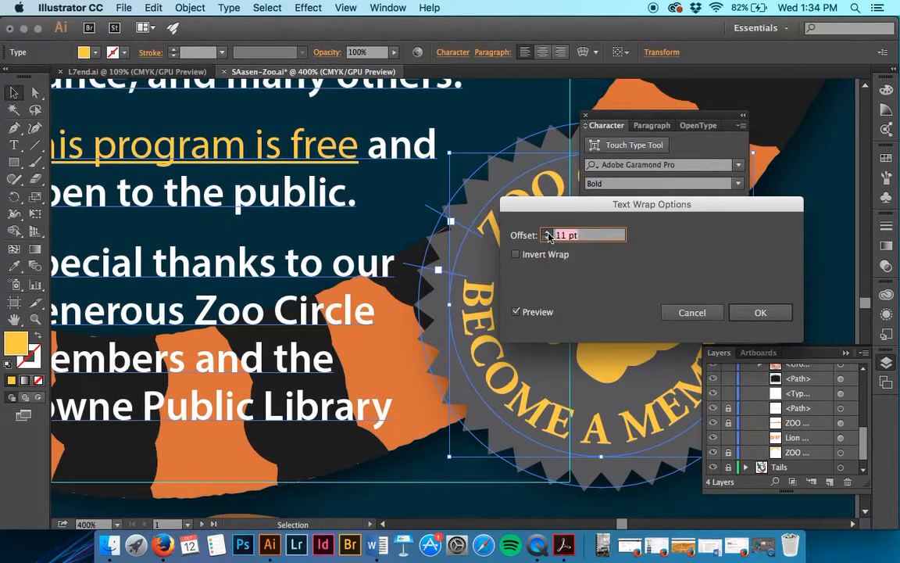
{"action": "left_click", "coordinate": [547, 233]}
{"action": "left_click", "coordinate": [547, 233]}
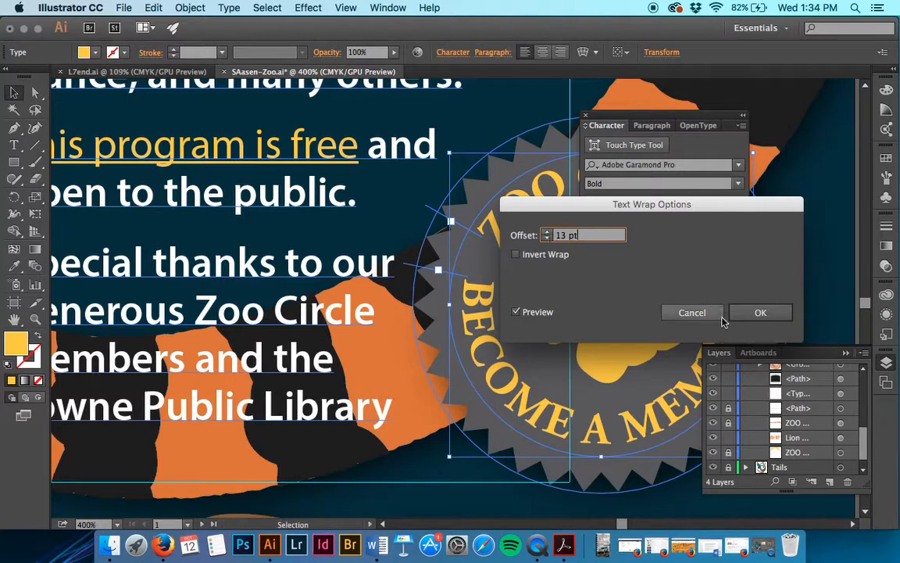
{"action": "left_click", "coordinate": [750, 313]}
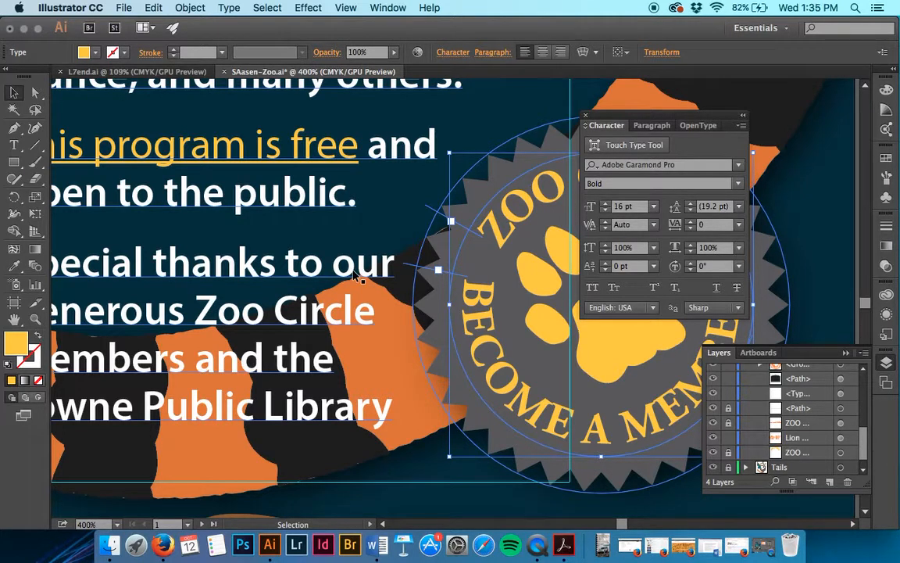
- Lengthen the "Stories will include" text frame downward to make room for the end of the special thanks paragraph
{"action": "key", "text": "super+minus"}
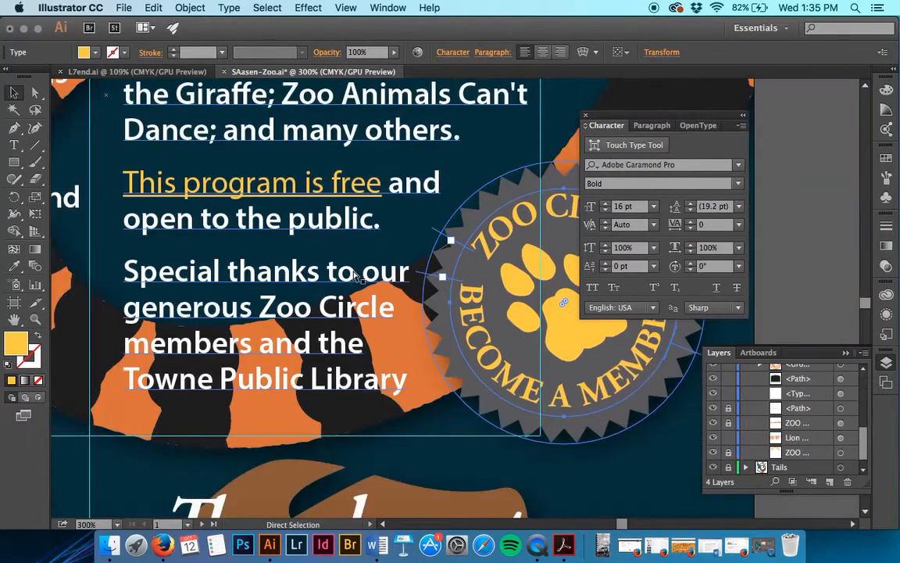
{"action": "scroll", "coordinate": [355, 277], "scroll_direction": "up", "scroll_amount": 5}
{"action": "left_click", "coordinate": [324, 404]}
{"action": "scroll", "coordinate": [324, 404], "scroll_direction": "down", "scroll_amount": 1}
{"action": "scroll", "coordinate": [324, 404], "scroll_direction": "down", "scroll_amount": 3}
{"action": "left_click_drag", "start_coordinate": [348, 388], "coordinate": [349, 421]}
- Move the "Stories will include" text block up and slightly to the right beside the badge
{"action": "scroll", "coordinate": [344, 329], "scroll_direction": "up", "scroll_amount": 2}
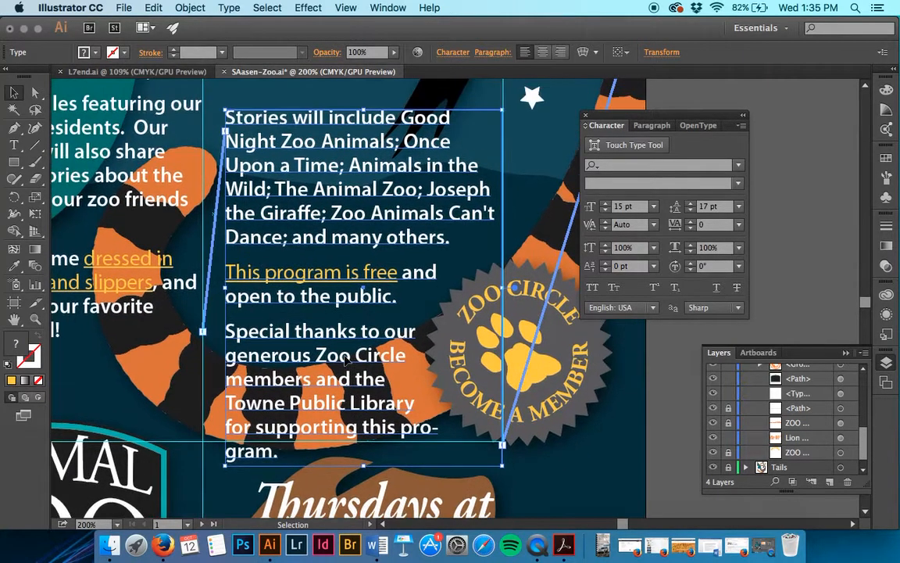
{"action": "mouse_move", "coordinate": [345, 190]}
{"action": "left_mouse_down"}
{"action": "mouse_move", "coordinate": [346, 171]}
{"action": "mouse_move", "coordinate": [347, 186]}
{"action": "left_mouse_up"}
{"action": "mouse_move", "coordinate": [333, 225]}
{"action": "left_mouse_down"}
{"action": "mouse_move", "coordinate": [344, 205]}
{"action": "mouse_move", "coordinate": [338, 197]}
{"action": "mouse_move", "coordinate": [355, 225]}
{"action": "mouse_move", "coordinate": [350, 221]}
{"action": "left_mouse_up"}
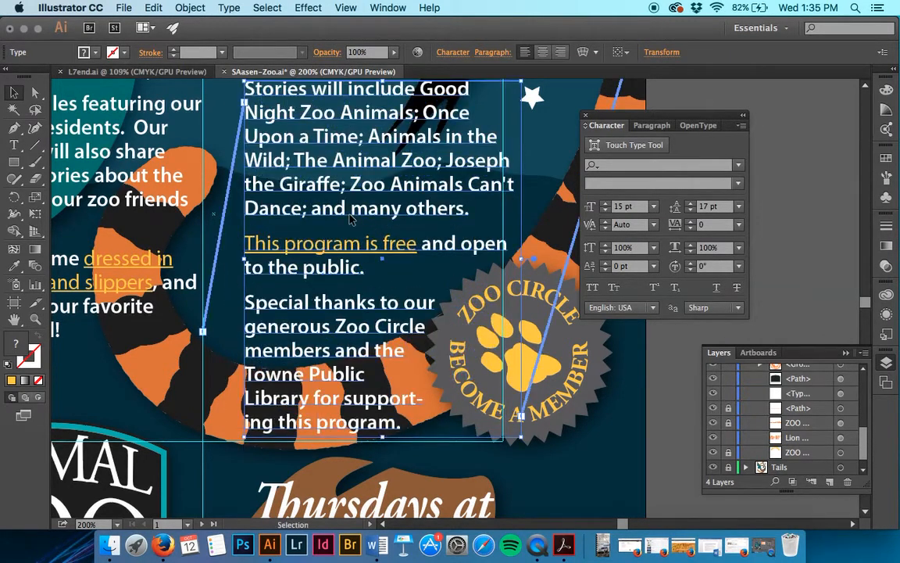
- Turn off hyphenation for the "Stories will include" text block
{"action": "scroll", "coordinate": [350, 221], "scroll_direction": "up", "scroll_amount": 3}
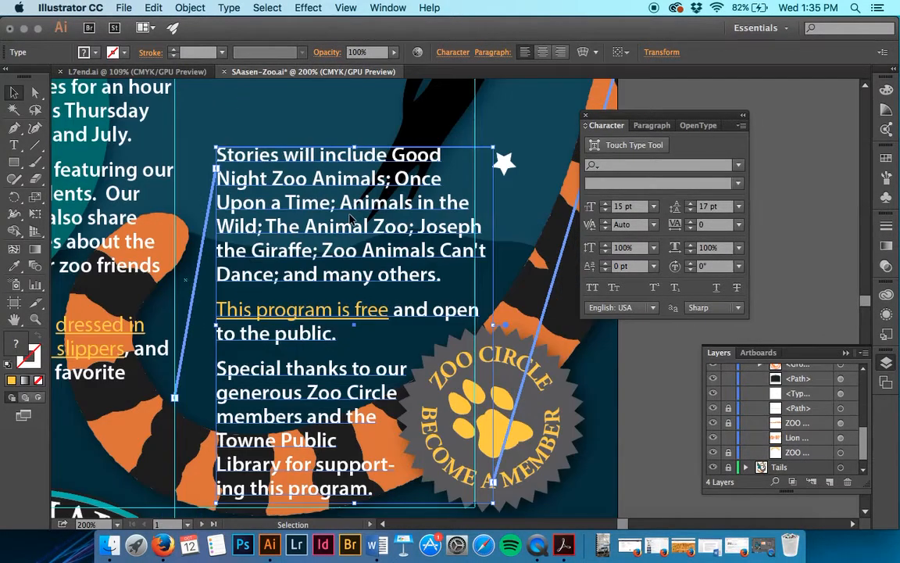
{"action": "left_click", "coordinate": [653, 126]}
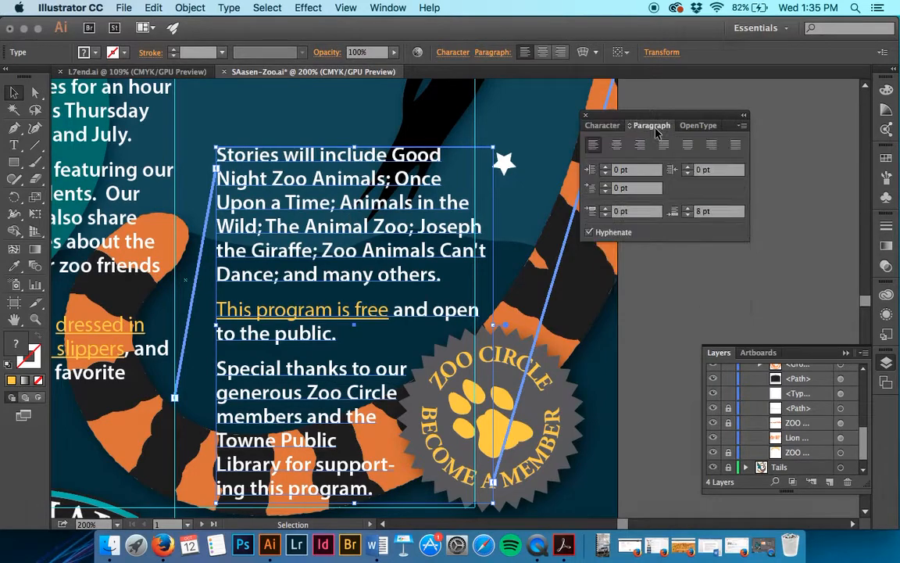
{"action": "left_click", "coordinate": [589, 232]}
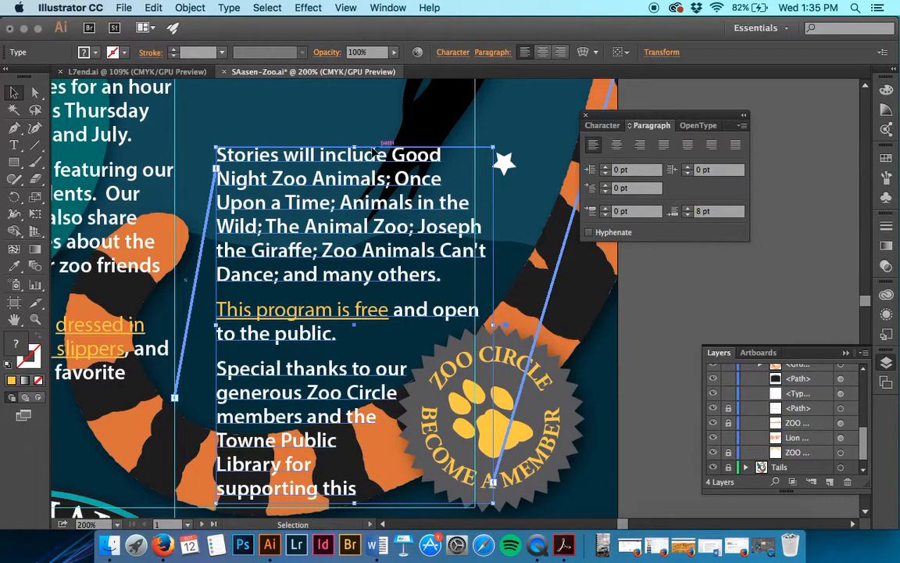
- Extend the "Stories will include" frame's top and left edges outward, and raise its bottom edge to just below "program."
{"action": "left_click_drag", "start_coordinate": [357, 144], "coordinate": [357, 120]}
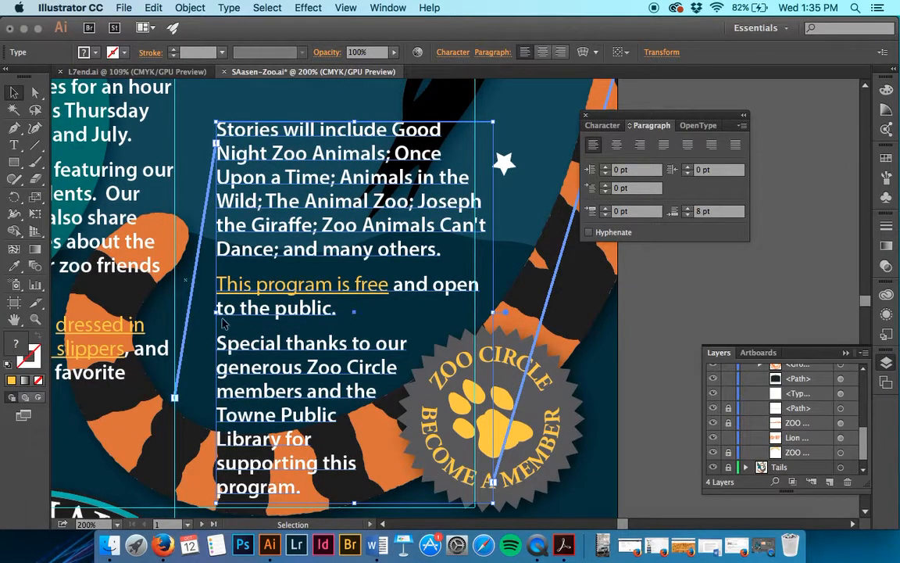
{"action": "left_click_drag", "start_coordinate": [219, 309], "coordinate": [197, 311]}
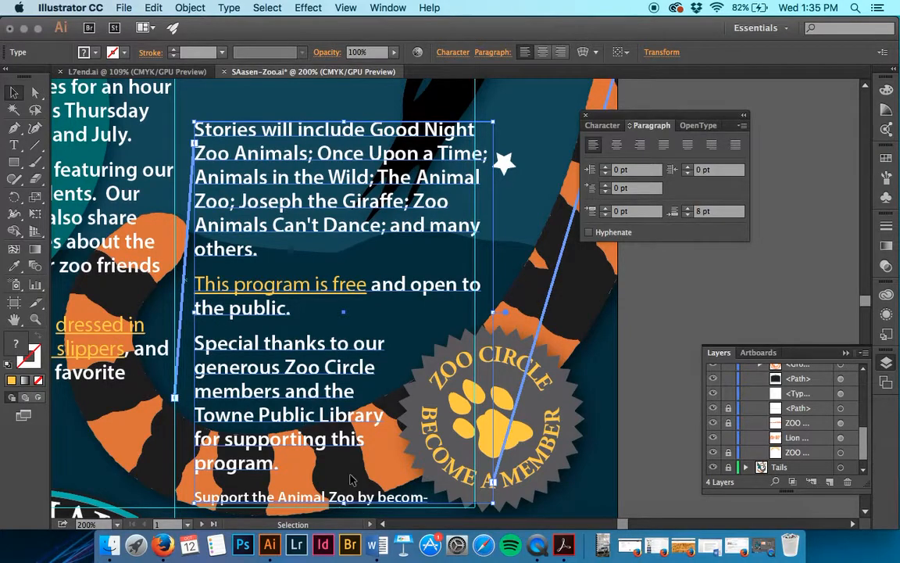
{"action": "scroll", "coordinate": [351, 479], "scroll_direction": "down", "scroll_amount": 3}
{"action": "left_click_drag", "start_coordinate": [346, 451], "coordinate": [345, 434]}
- Move the resized "Stories will include" text block down and slightly to the right within its column
{"action": "left_click_drag", "start_coordinate": [340, 386], "coordinate": [347, 400]}
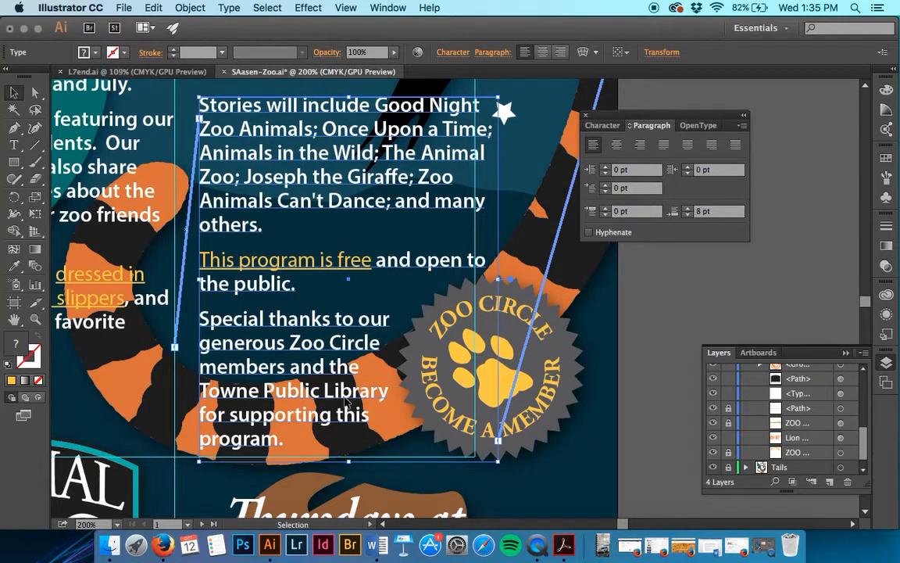
{"action": "scroll", "coordinate": [346, 401], "scroll_direction": "left", "scroll_amount": 6}
{"action": "scroll", "coordinate": [346, 401], "scroll_direction": "up", "scroll_amount": 4}
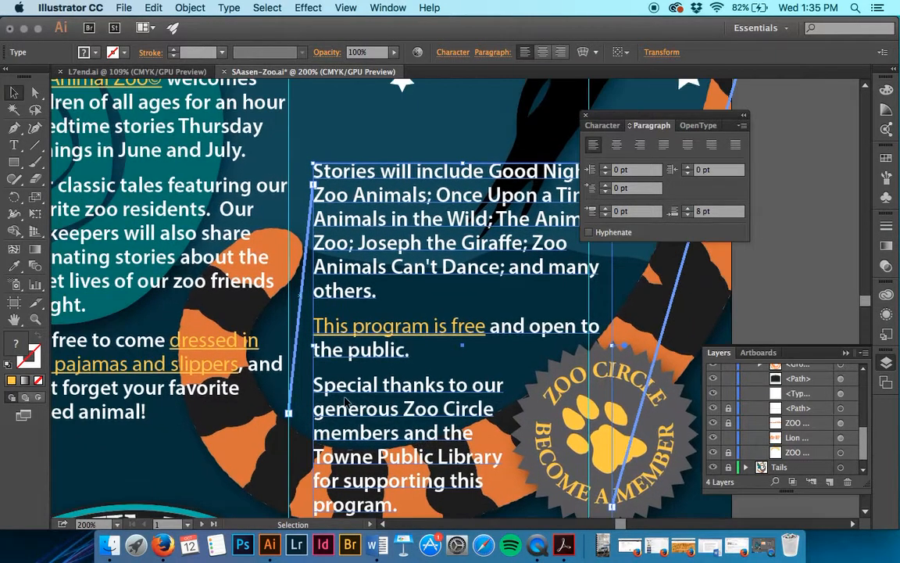
- Reshape the "Support the Animal Zoo" text frame on the orange card by moving only its top-right corner inward to about X 2.37 in, Y 0.25 in
{"action": "scroll", "coordinate": [346, 401], "scroll_direction": "right", "scroll_amount": 20}
{"action": "scroll", "coordinate": [346, 401], "scroll_direction": "up", "scroll_amount": 8}
{"action": "scroll", "coordinate": [347, 402], "scroll_direction": "up", "scroll_amount": 10}
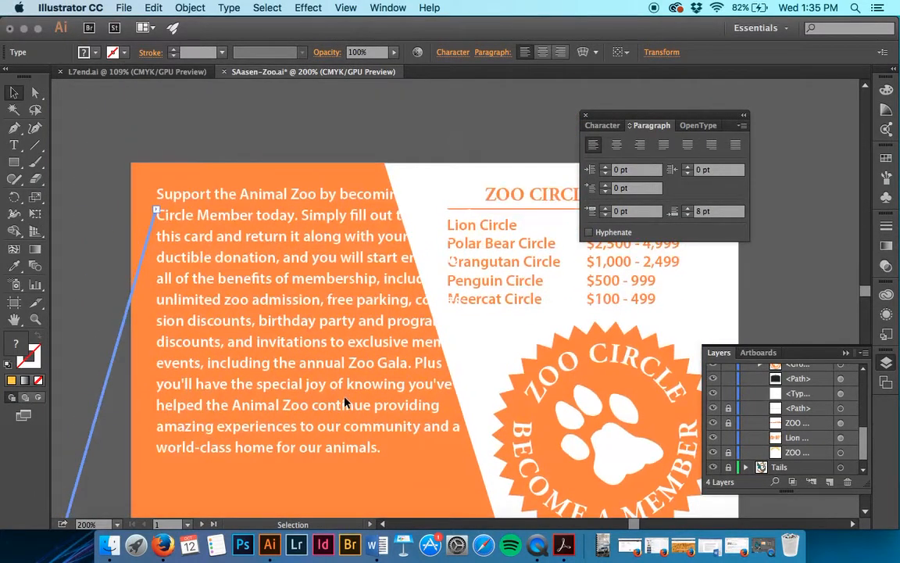
{"action": "left_click", "coordinate": [346, 403]}
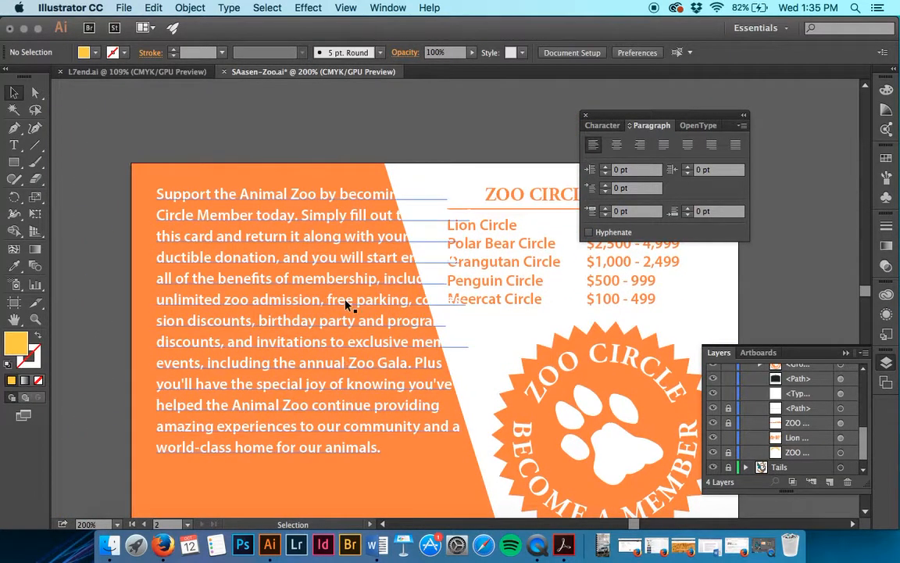
{"action": "scroll", "coordinate": [344, 292], "scroll_direction": "down", "scroll_amount": 3}
{"action": "scroll", "coordinate": [344, 292], "scroll_direction": "down", "scroll_amount": 2}
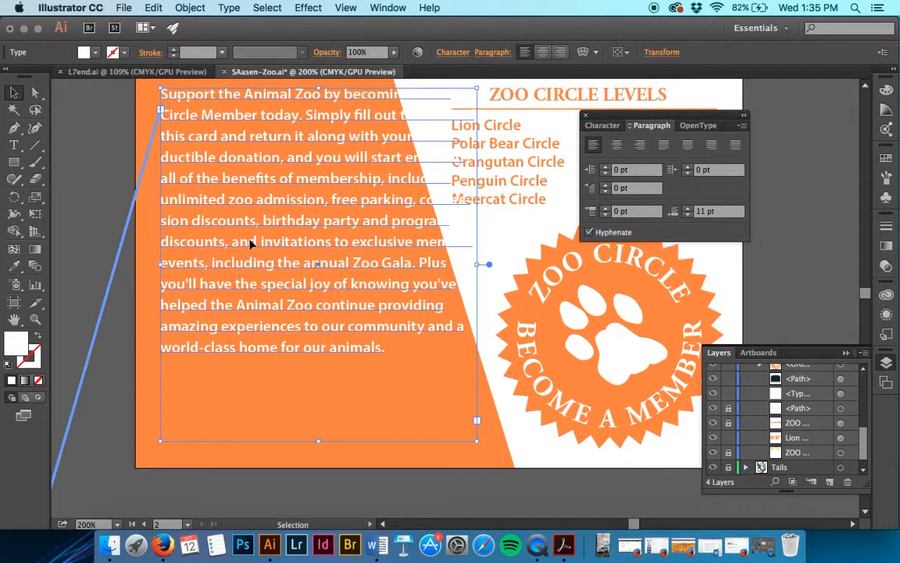
{"action": "left_click", "coordinate": [35, 94]}
{"action": "left_click_drag", "start_coordinate": [467, 89], "coordinate": [415, 93]}
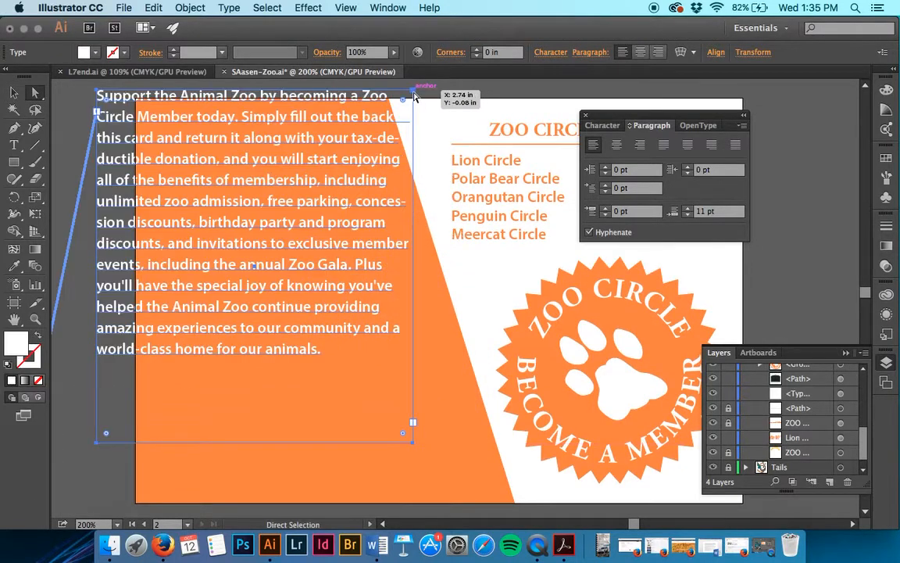
{"action": "key", "text": "super+z"}
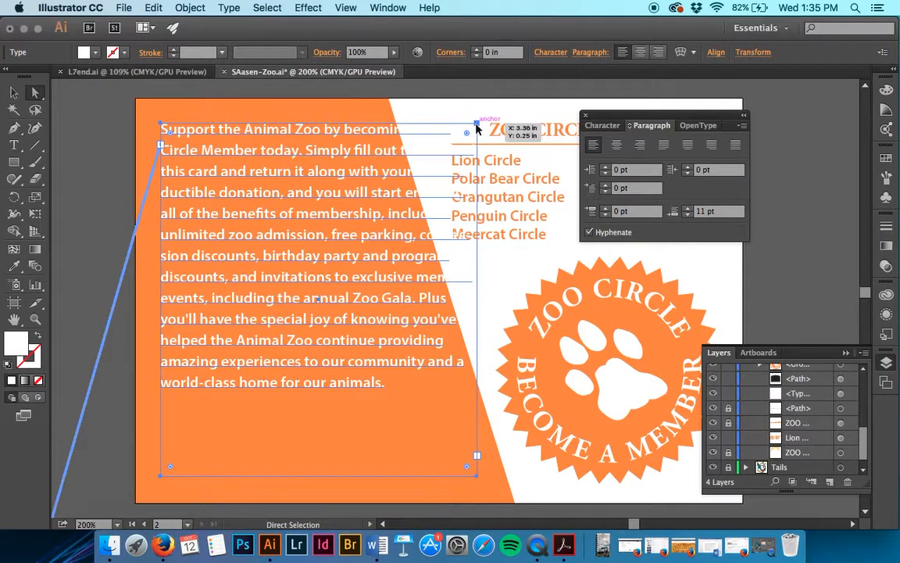
{"action": "left_click", "coordinate": [477, 125]}
{"action": "left_click_drag", "start_coordinate": [477, 125], "coordinate": [376, 129]}
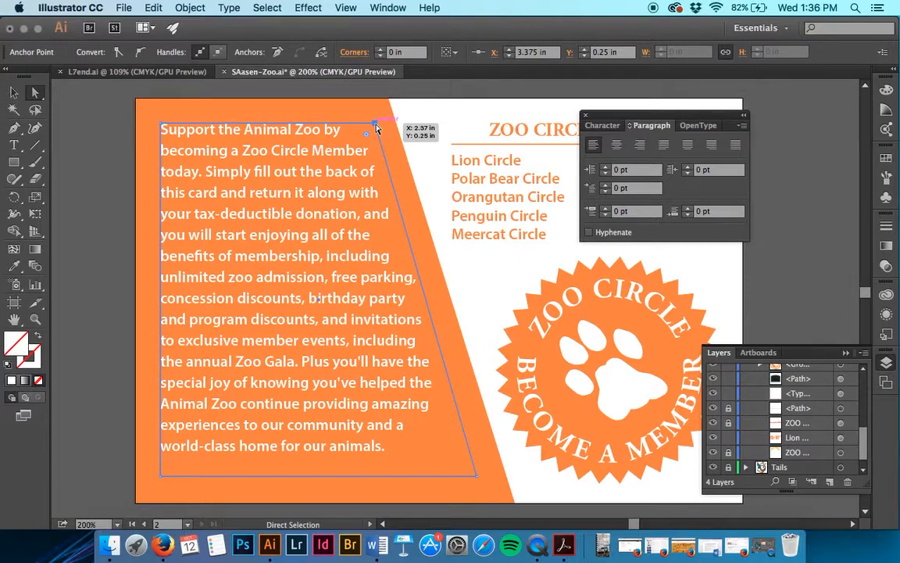
{"action": "left_click", "coordinate": [110, 209]}
- Examine the poster's body copy columns and their fit around the Zoo Circle badge, up close and at 100% view
{"action": "scroll", "coordinate": [108, 212], "scroll_direction": "down", "scroll_amount": 5}
{"action": "scroll", "coordinate": [108, 212], "scroll_direction": "left", "scroll_amount": 5}
{"action": "scroll", "coordinate": [108, 212], "scroll_direction": "down", "scroll_amount": 10}
{"action": "scroll", "coordinate": [108, 212], "scroll_direction": "left", "scroll_amount": 15}
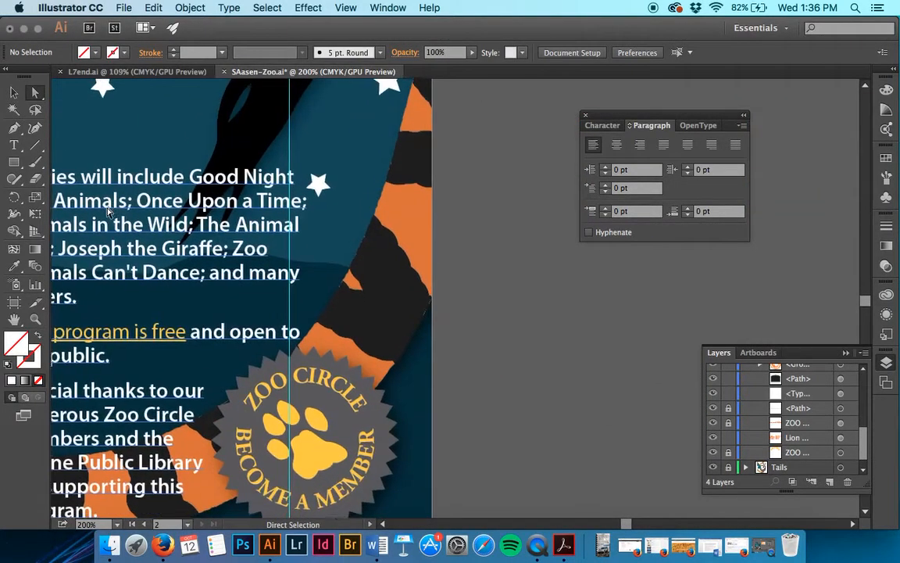
{"action": "scroll", "coordinate": [108, 212], "scroll_direction": "left", "scroll_amount": 10}
{"action": "scroll", "coordinate": [108, 212], "scroll_direction": "up", "scroll_amount": 2}
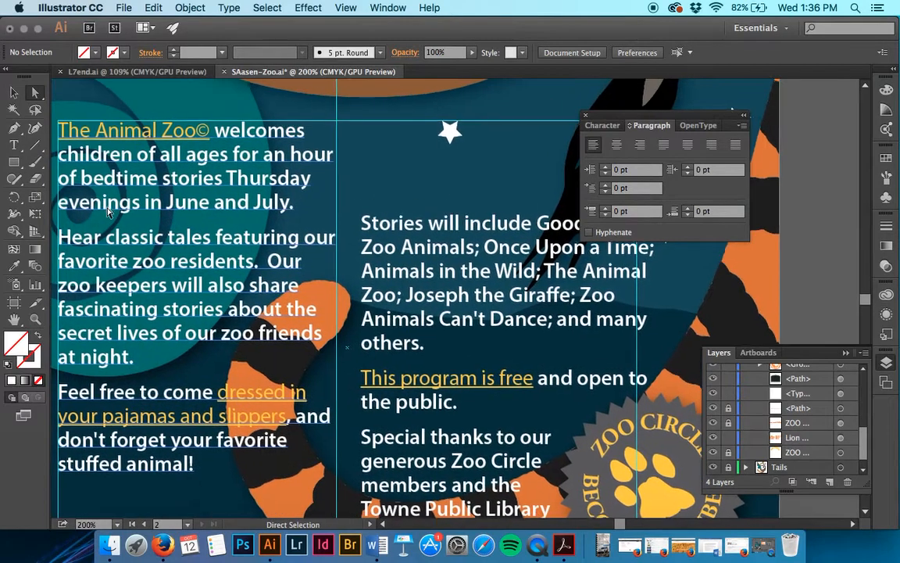
{"action": "scroll", "coordinate": [108, 212], "scroll_direction": "down", "scroll_amount": 5}
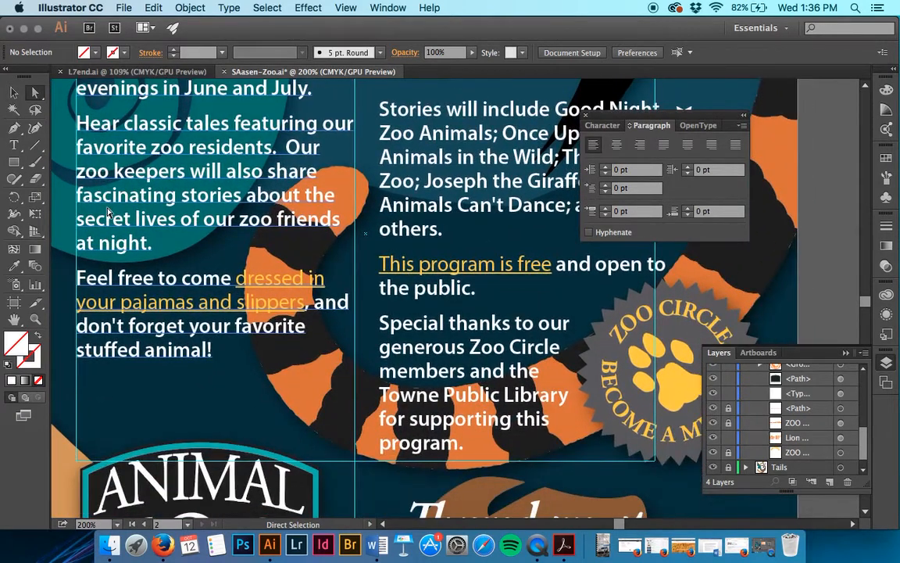
{"action": "scroll", "coordinate": [108, 212], "scroll_direction": "right", "scroll_amount": 4}
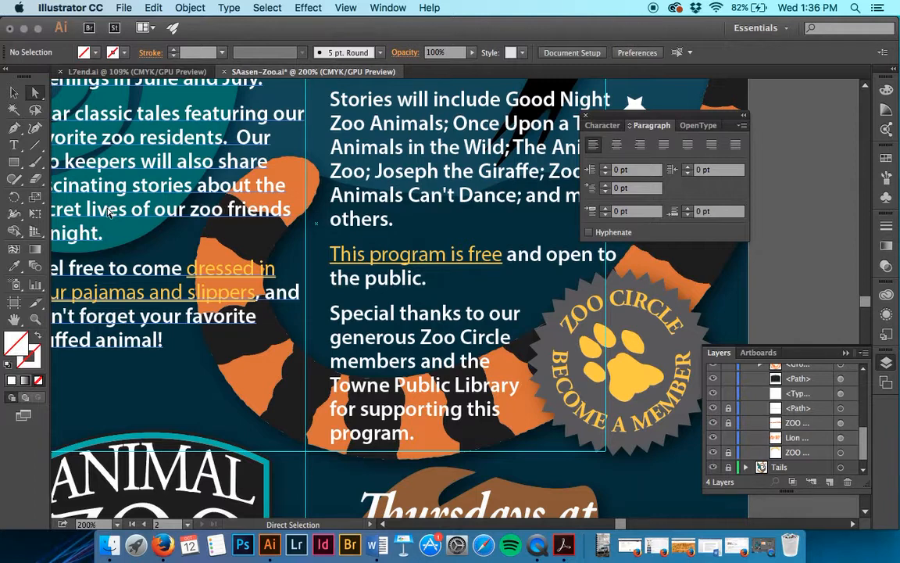
{"action": "key", "text": "super+1"}
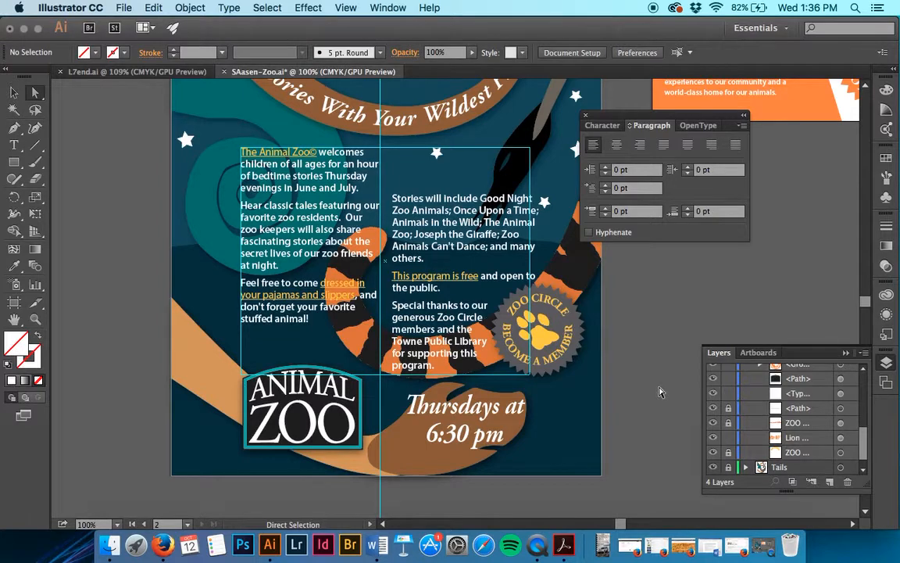
{"action": "scroll", "coordinate": [659, 391], "scroll_direction": "up", "scroll_amount": 3}
{"action": "scroll", "coordinate": [659, 390], "scroll_direction": "right", "scroll_amount": 1}
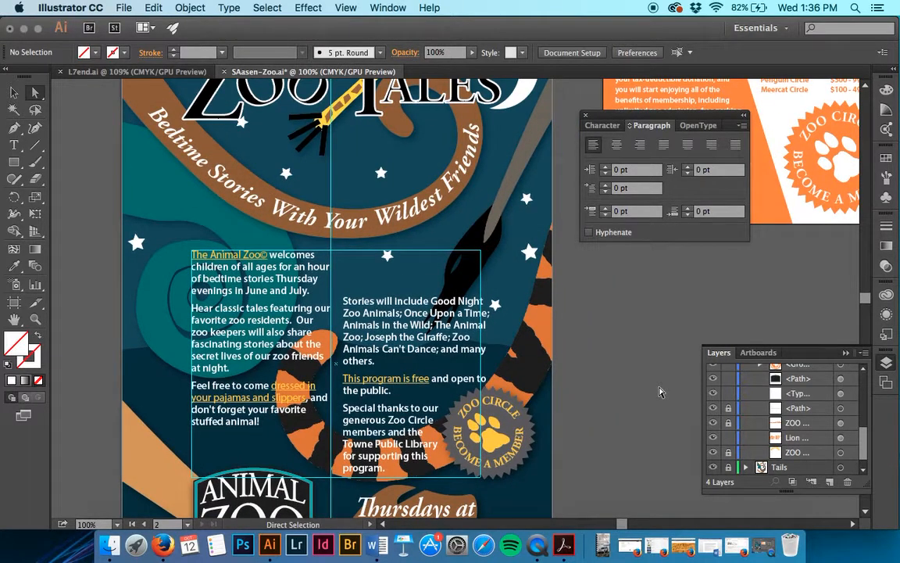
{"action": "scroll", "coordinate": [659, 391], "scroll_direction": "down", "scroll_amount": 1}
{"action": "scroll", "coordinate": [659, 391], "scroll_direction": "left", "scroll_amount": 1}
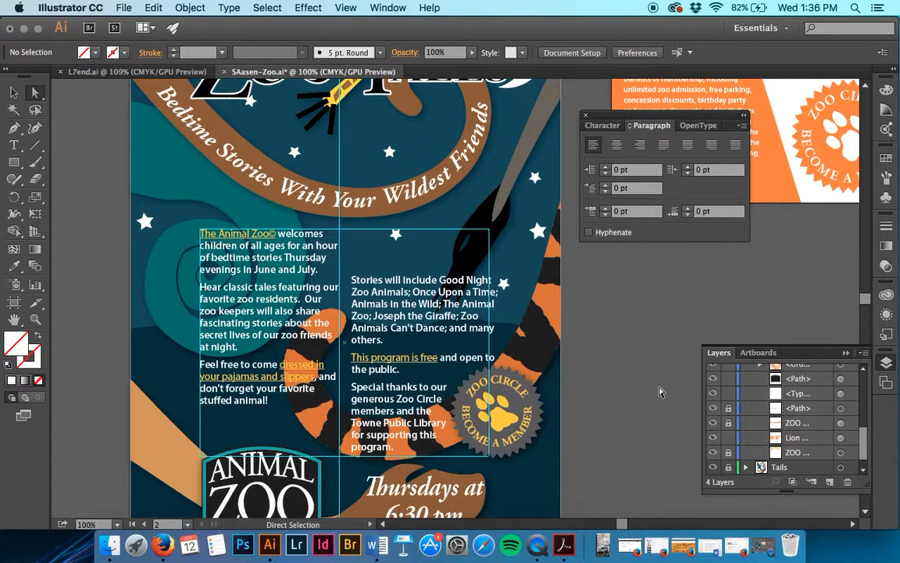
- Convert the "Zoo Tales" title text to outlines and deselect it
{"action": "scroll", "coordinate": [659, 391], "scroll_direction": "up", "scroll_amount": 5}
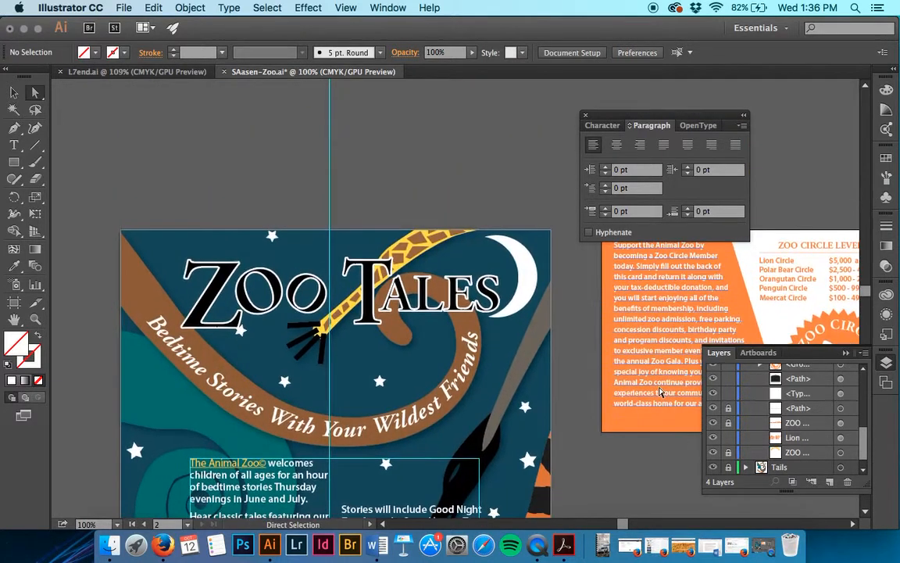
{"action": "left_click", "coordinate": [479, 301]}
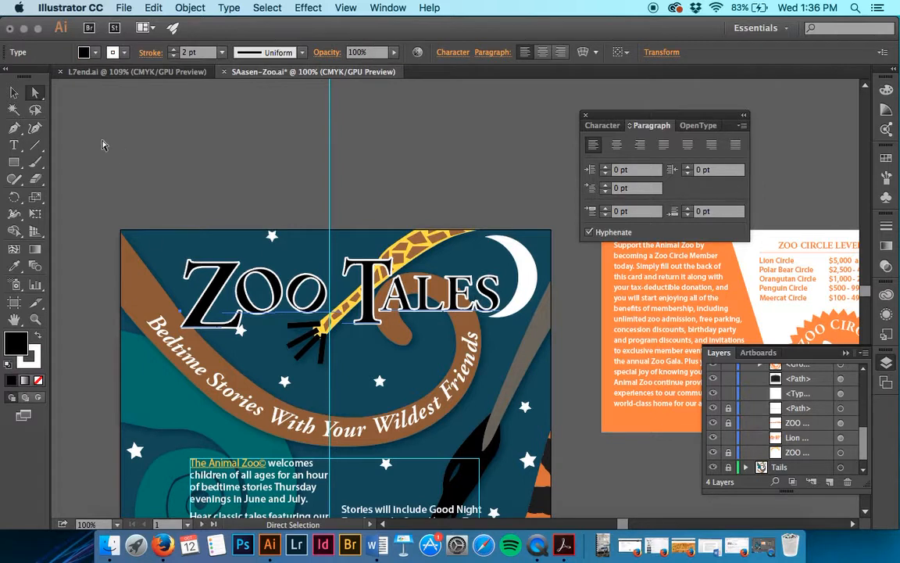
{"action": "left_click", "coordinate": [13, 92]}
{"action": "left_click", "coordinate": [223, 160]}
{"action": "left_click", "coordinate": [244, 282]}
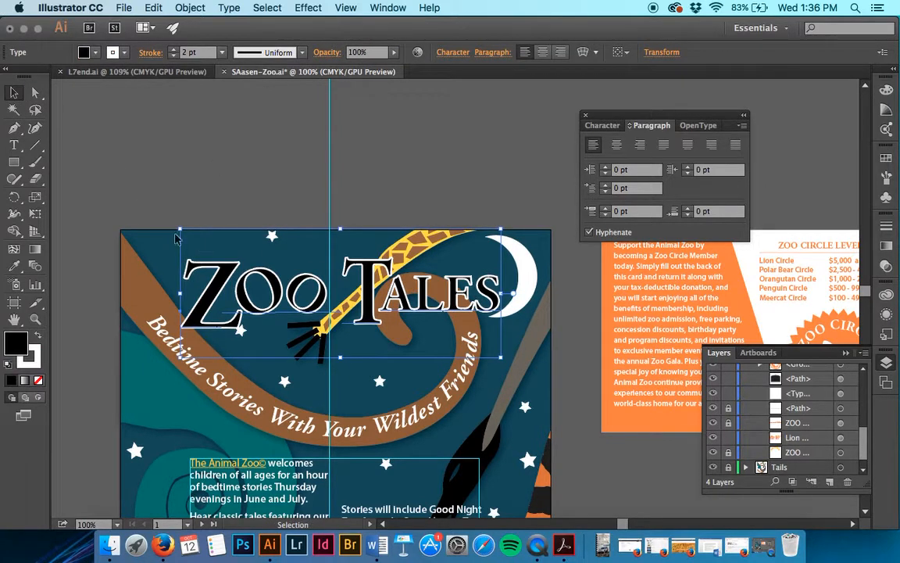
{"action": "right_click", "coordinate": [268, 277]}
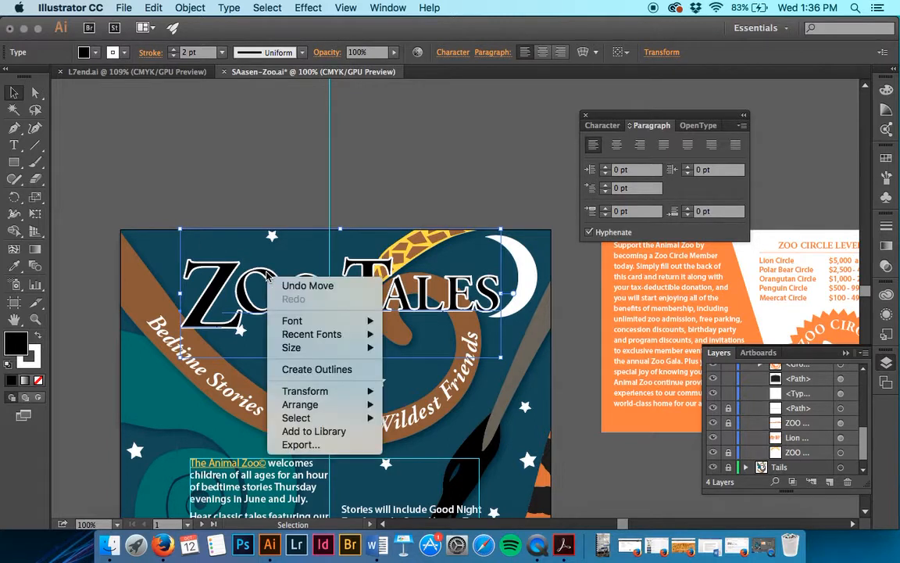
{"action": "left_click", "coordinate": [318, 369]}
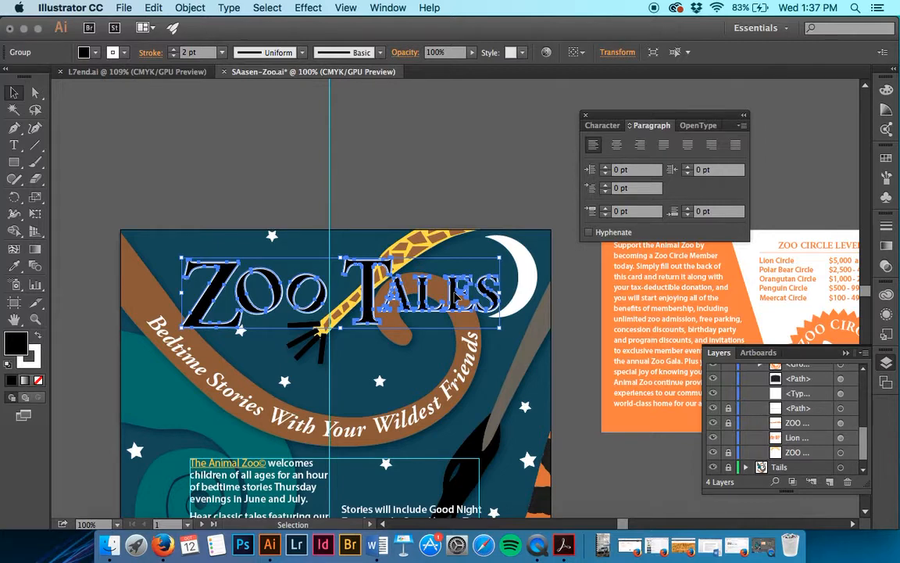
{"action": "left_click", "coordinate": [494, 177]}
- Nudge the "Thursdays at 6:30 pm" text left and very slightly up so it sits better within the brown tail tip
{"action": "scroll", "coordinate": [494, 178], "scroll_direction": "down", "scroll_amount": 5}
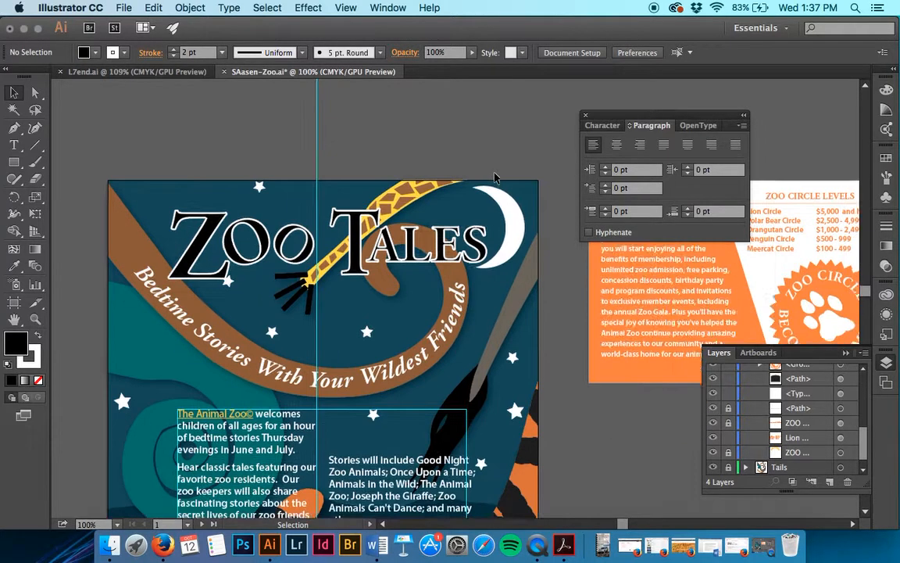
{"action": "scroll", "coordinate": [494, 177], "scroll_direction": "down", "scroll_amount": 4}
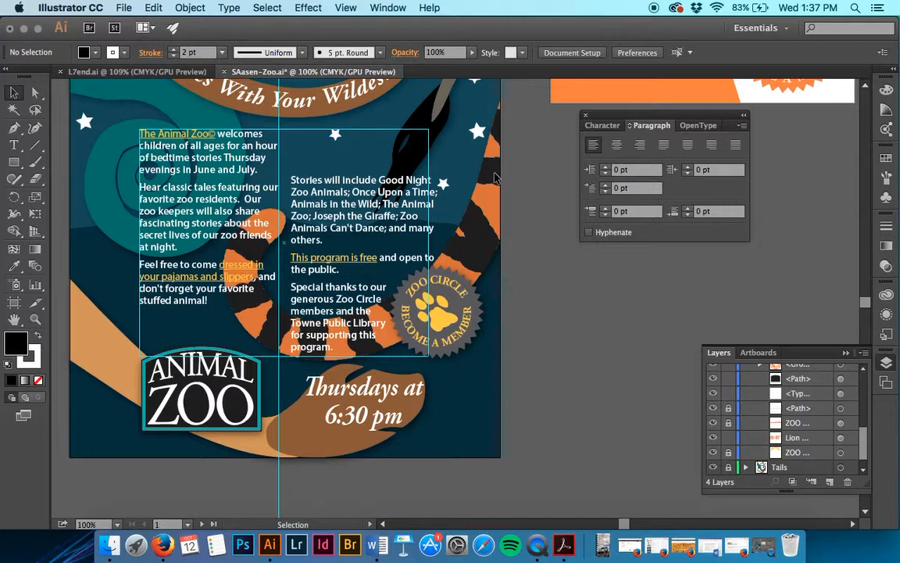
{"action": "left_click", "coordinate": [360, 385]}
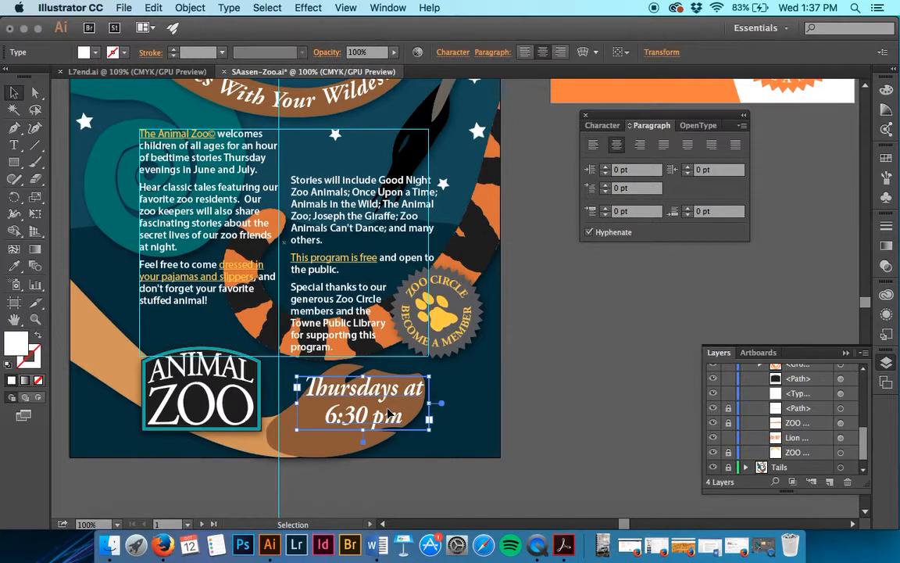
{"action": "key", "text": "Left"}
{"action": "key", "text": "Left"}
{"action": "key", "text": "Left"}
{"action": "key", "text": "Left"}
{"action": "key", "text": "Left"}
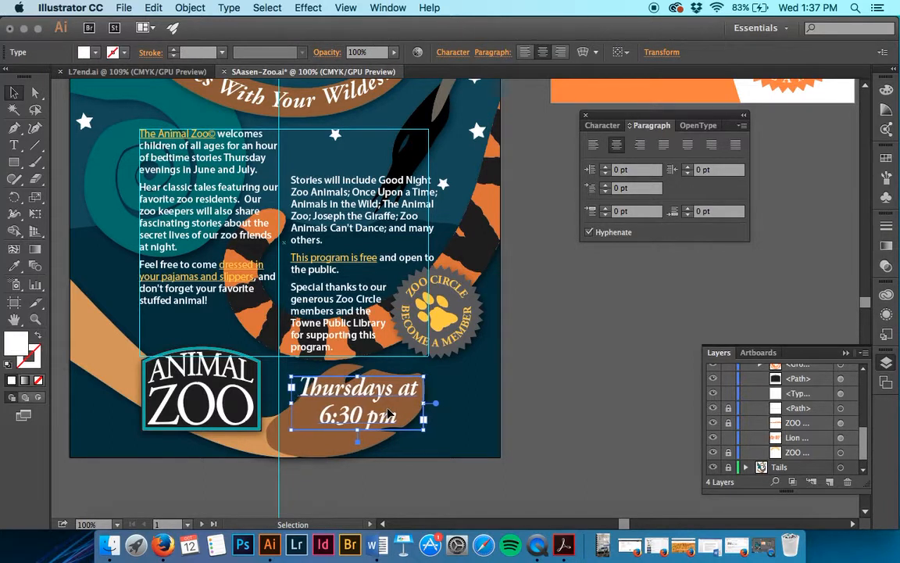
{"action": "key", "text": "Left"}
{"action": "key", "text": "Left"}
{"action": "key", "text": "Left"}
{"action": "key", "text": "Left"}
{"action": "key", "text": "Left"}
{"action": "key", "text": "Left"}
{"action": "key", "text": "Left"}
{"action": "key", "text": "Left"}
{"action": "key", "text": "Left"}
{"action": "key", "text": "Left"}
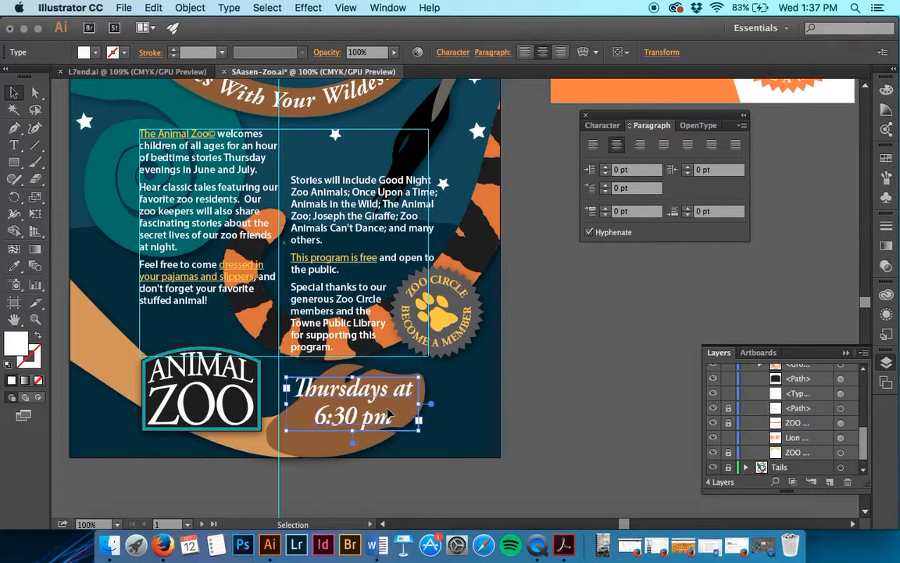
{"action": "key", "text": "Left"}
{"action": "key", "text": "Left"}
{"action": "key", "text": "Left"}
{"action": "key", "text": "Left"}
{"action": "key", "text": "Left"}
{"action": "key", "text": "Down"}
{"action": "key", "text": "Down"}
{"action": "key", "text": "Down"}
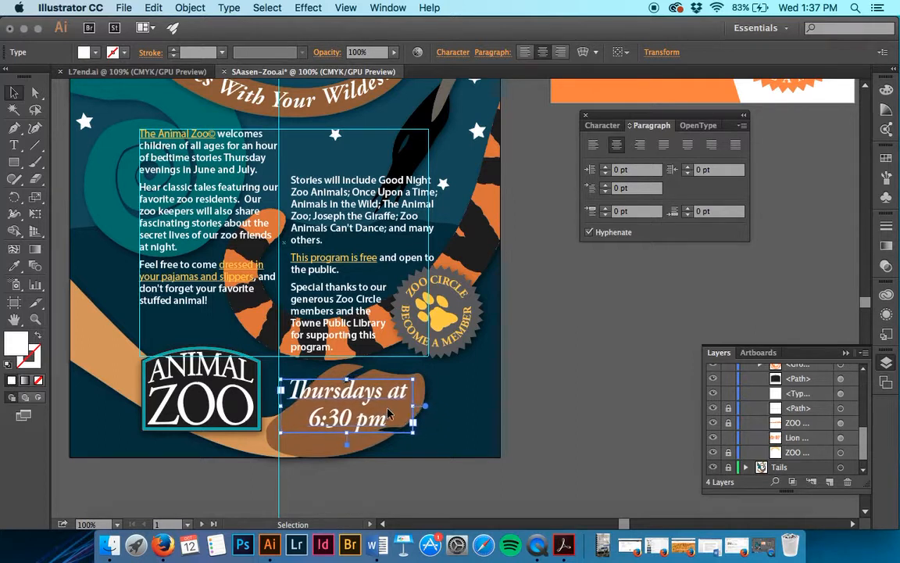
{"action": "key", "text": "Up"}
{"action": "key", "text": "Up"}
{"action": "key", "text": "Up"}
{"action": "key", "text": "Up"}
{"action": "key", "text": "Up"}
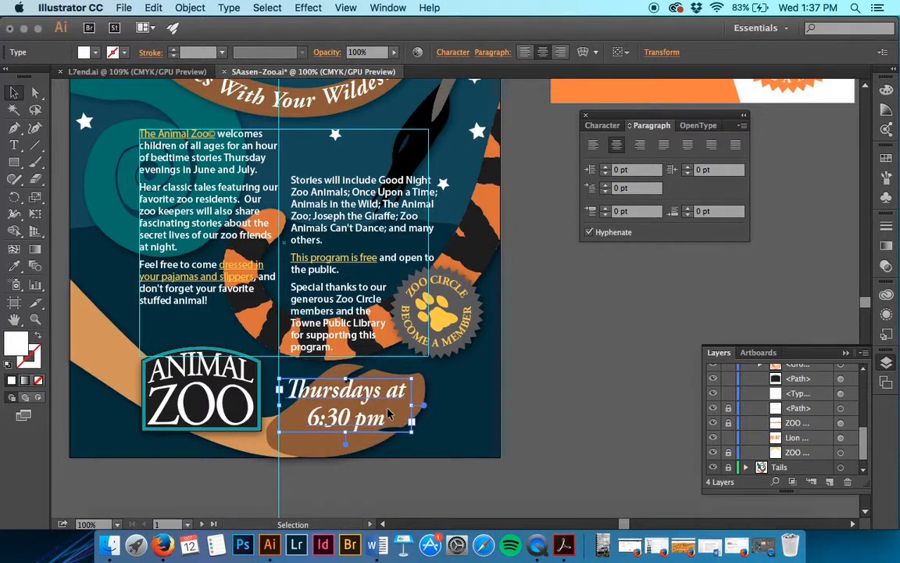
{"action": "key", "text": "Left"}
{"action": "key", "text": "Left"}
{"action": "key", "text": "Left"}
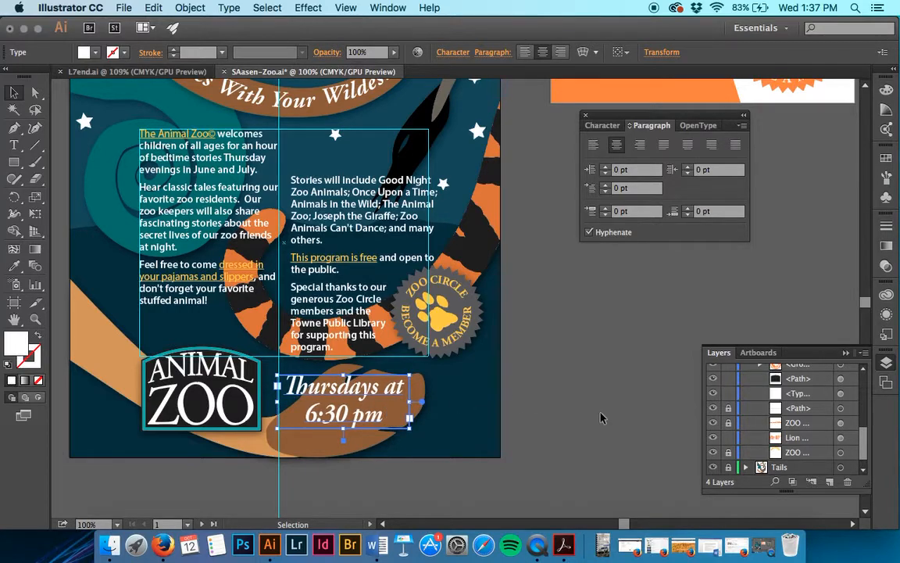
{"action": "left_click", "coordinate": [601, 418]}
- Review the overall layout of the Zoo Tales poster and the Zoo Circle membership card
{"action": "scroll", "coordinate": [602, 419], "scroll_direction": "up", "scroll_amount": 5}
{"action": "scroll", "coordinate": [601, 418], "scroll_direction": "down", "scroll_amount": 3}
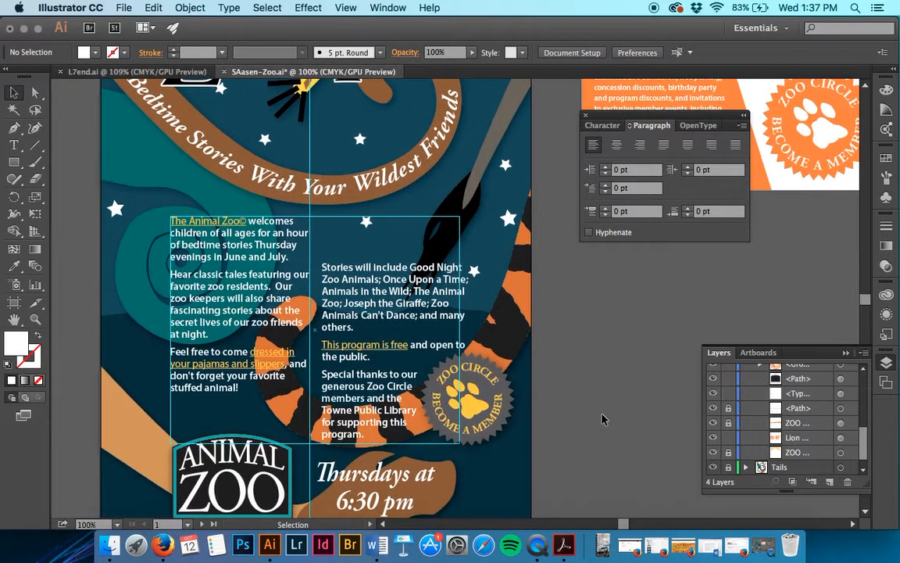
{"action": "scroll", "coordinate": [601, 419], "scroll_direction": "up", "scroll_amount": 8}
{"action": "scroll", "coordinate": [601, 418], "scroll_direction": "right", "scroll_amount": 3}
{"action": "scroll", "coordinate": [601, 418], "scroll_direction": "right", "scroll_amount": 8}
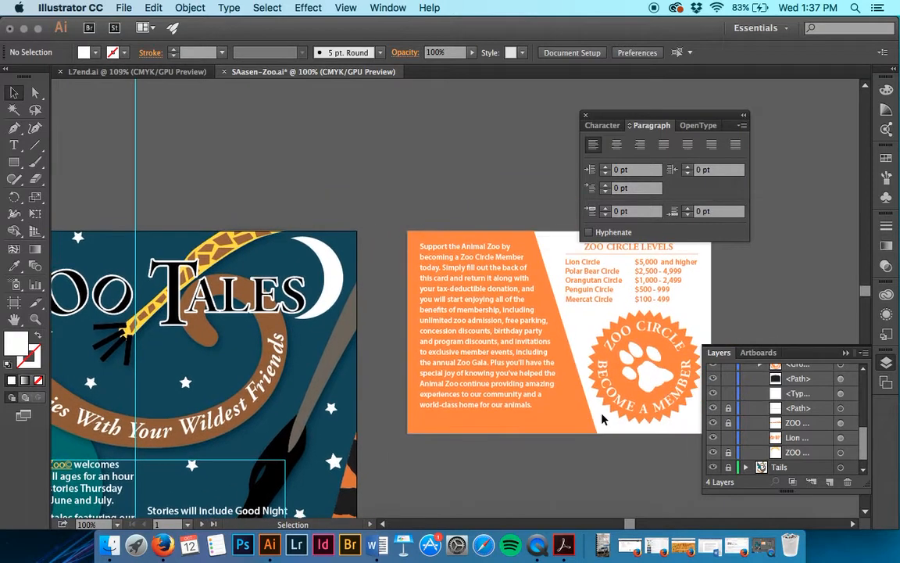
{"action": "scroll", "coordinate": [601, 418], "scroll_direction": "left", "scroll_amount": 13}
{"action": "scroll", "coordinate": [601, 418], "scroll_direction": "down", "scroll_amount": 5}
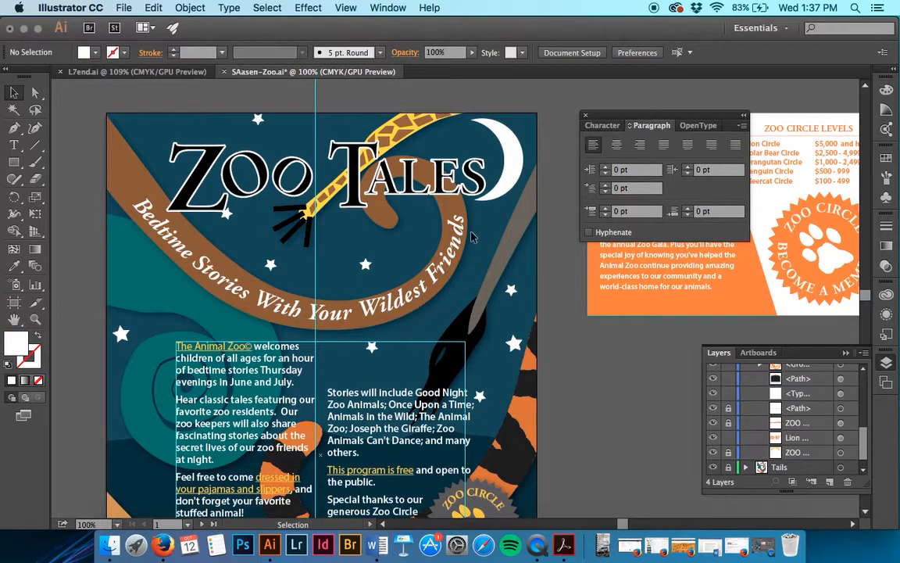
{"action": "scroll", "coordinate": [430, 310], "scroll_direction": "down", "scroll_amount": 5}
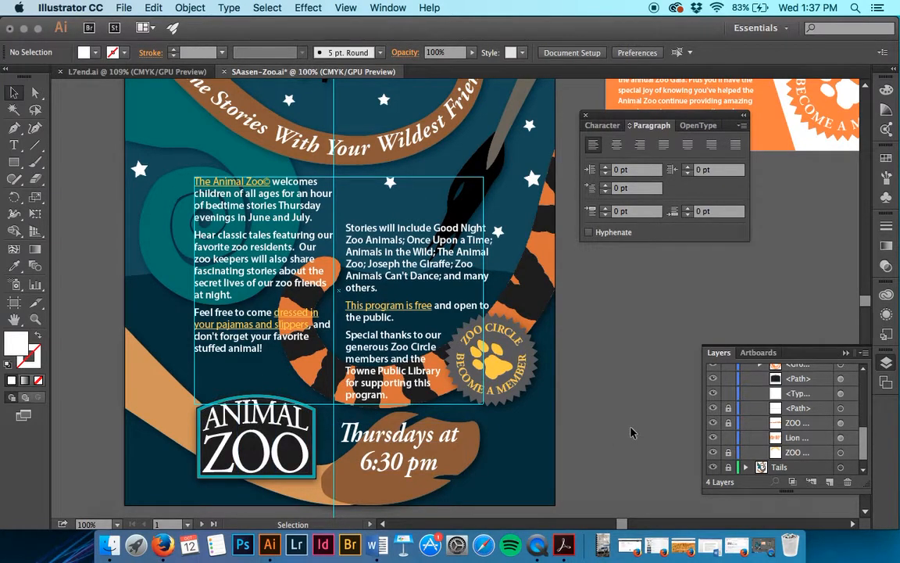
- Compare the membership card with the poster, checking the Zoo Circle badge on each
{"action": "scroll", "coordinate": [632, 432], "scroll_direction": "up", "scroll_amount": 5}
{"action": "scroll", "coordinate": [632, 432], "scroll_direction": "right", "scroll_amount": 5}
{"action": "scroll", "coordinate": [631, 432], "scroll_direction": "up", "scroll_amount": 8}
{"action": "scroll", "coordinate": [631, 432], "scroll_direction": "right", "scroll_amount": 10}
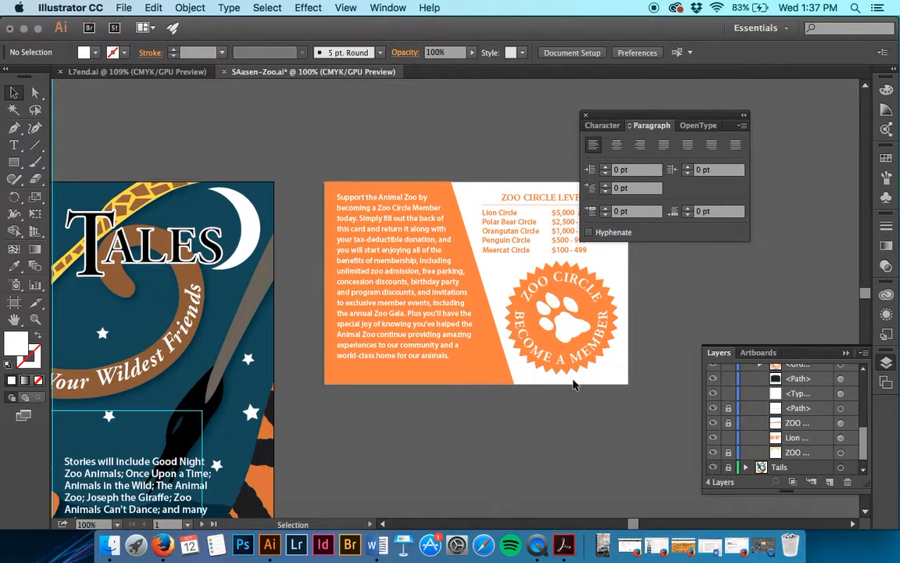
{"action": "scroll", "coordinate": [540, 371], "scroll_direction": "down", "scroll_amount": 18}
{"action": "scroll", "coordinate": [539, 372], "scroll_direction": "left", "scroll_amount": 10}
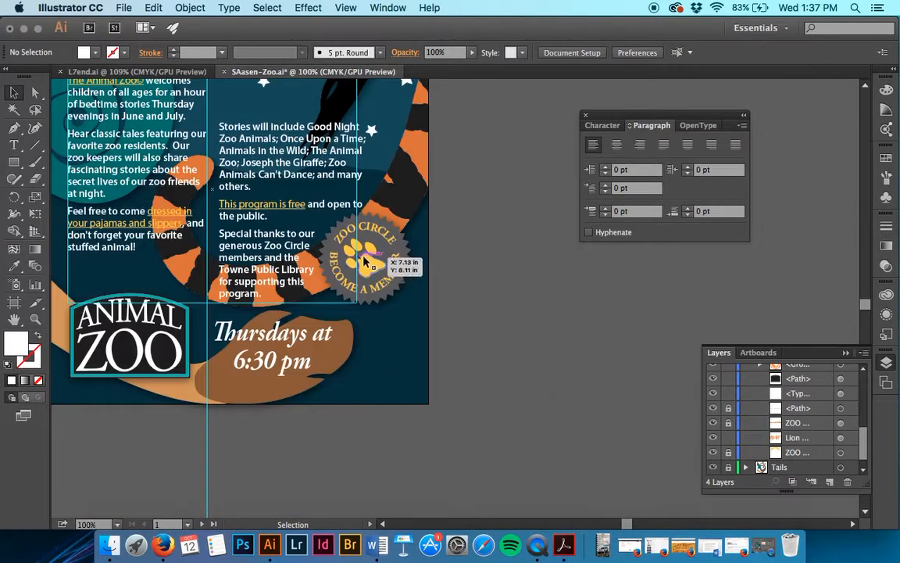
{"action": "scroll", "coordinate": [336, 242], "scroll_direction": "up", "scroll_amount": 11}
{"action": "scroll", "coordinate": [336, 242], "scroll_direction": "right", "scroll_amount": 7}
{"action": "scroll", "coordinate": [367, 262], "scroll_direction": "up", "scroll_amount": 3}
{"action": "scroll", "coordinate": [367, 261], "scroll_direction": "right", "scroll_amount": 2}
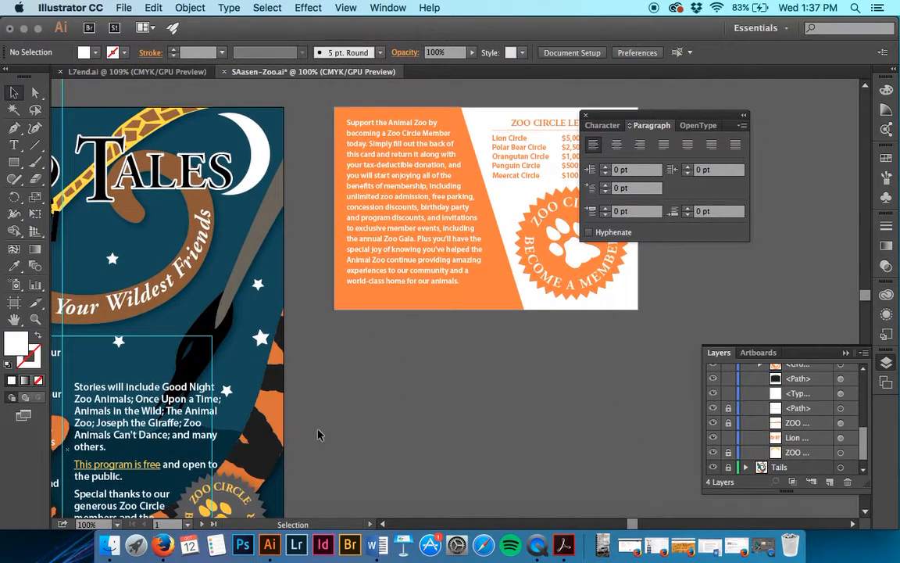
{"action": "scroll", "coordinate": [529, 288], "scroll_direction": "up", "scroll_amount": 3}
{"action": "scroll", "coordinate": [529, 287], "scroll_direction": "right", "scroll_amount": 4}
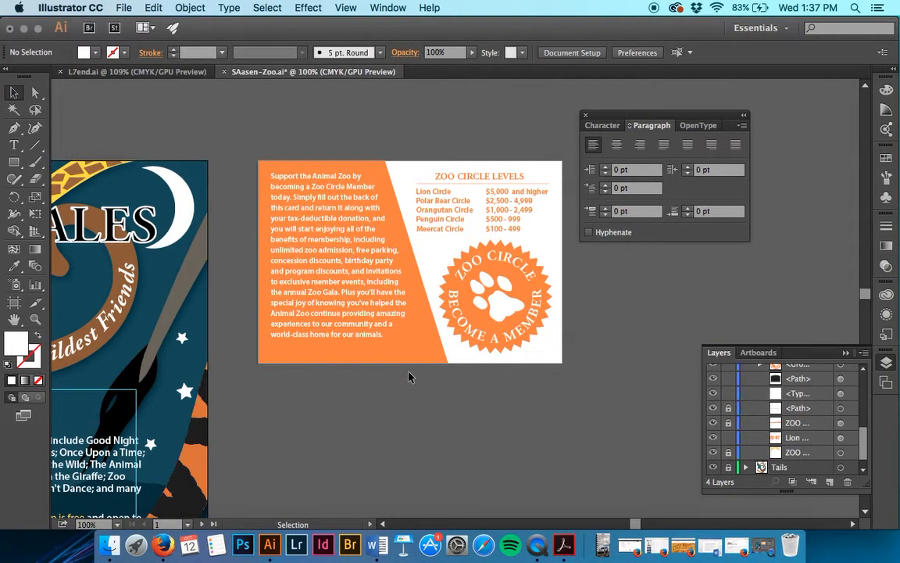
{"action": "scroll", "coordinate": [410, 375], "scroll_direction": "left", "scroll_amount": 1}
{"action": "scroll", "coordinate": [409, 376], "scroll_direction": "down", "scroll_amount": 1}
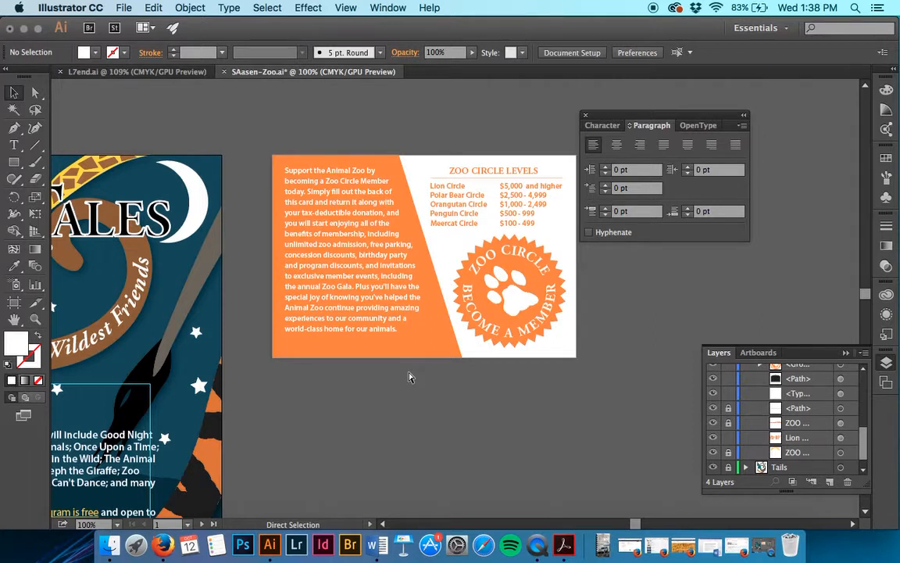
- Save the zoo document, then set up an export of it to the Lesson07 folder in JPEG format
{"action": "key", "text": "super+s"}
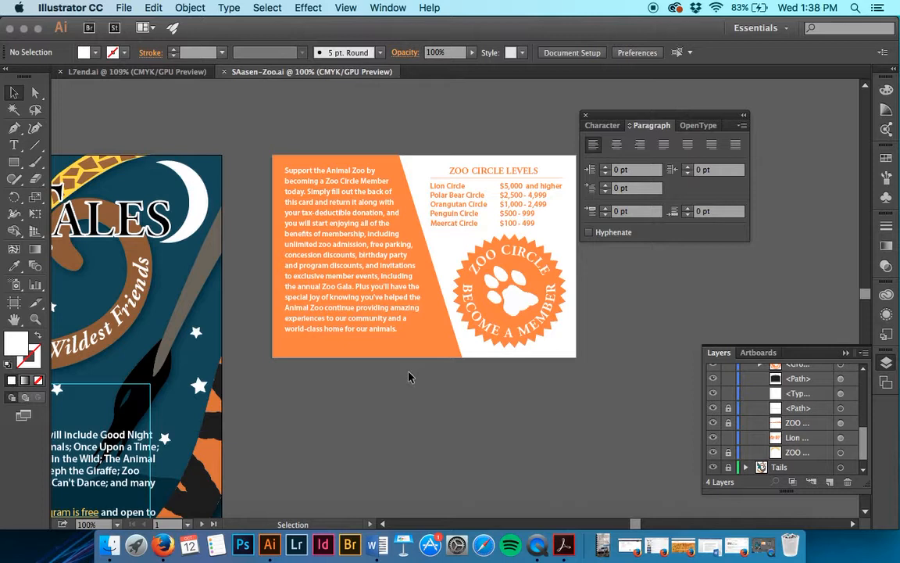
{"action": "left_click", "coordinate": [124, 8]}
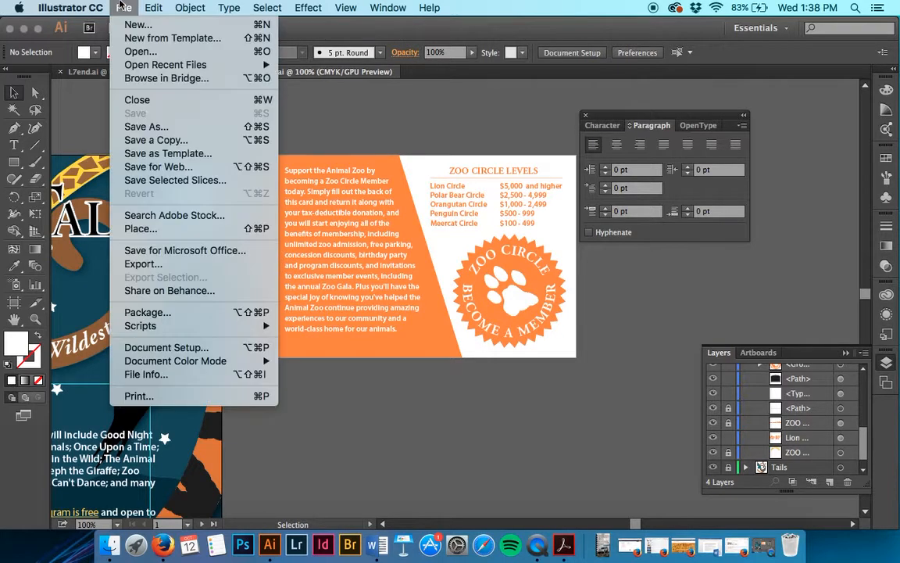
{"action": "left_click", "coordinate": [186, 264]}
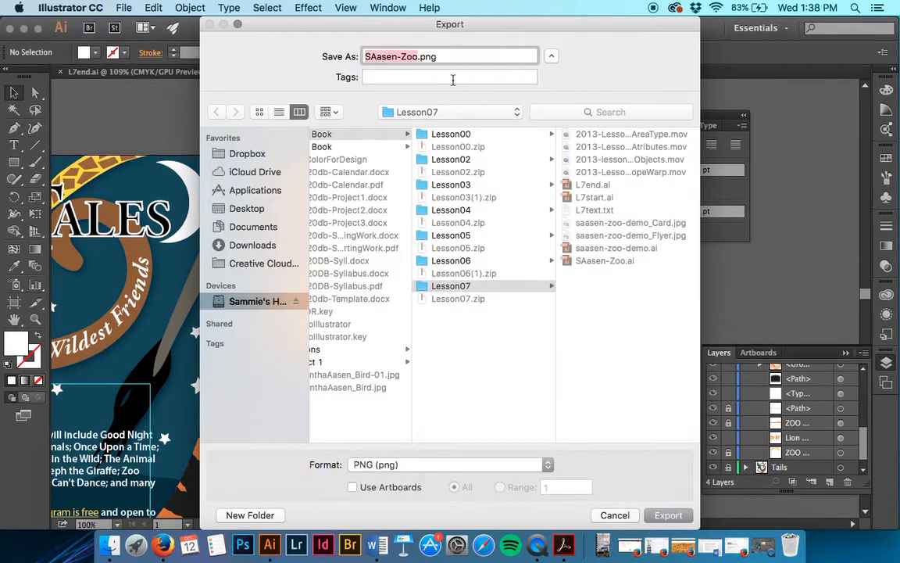
{"action": "left_click", "coordinate": [372, 465]}
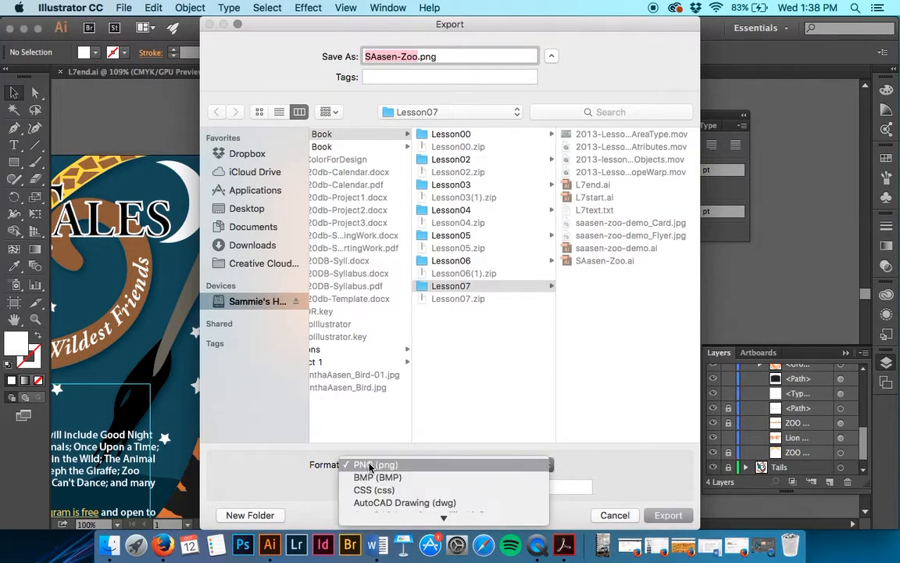
{"action": "left_click", "coordinate": [403, 428]}
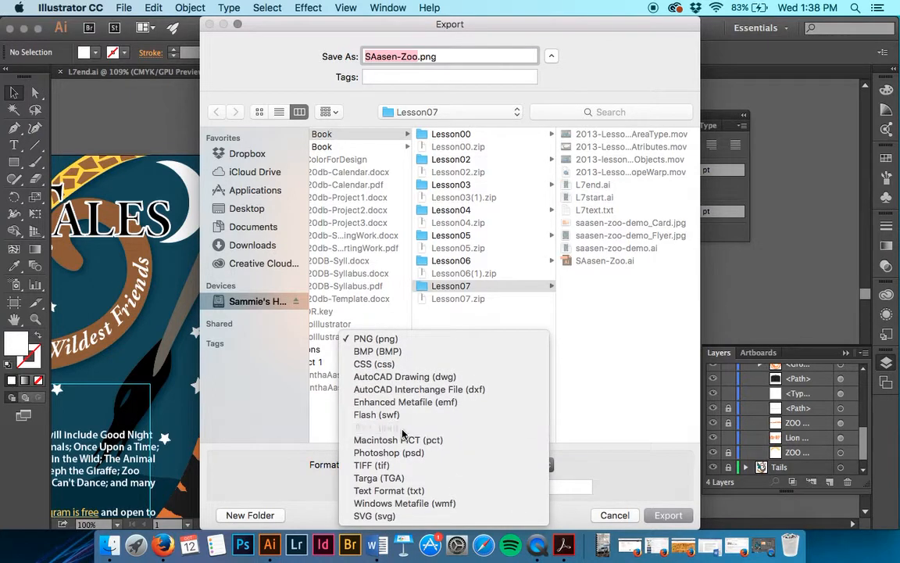
- Export by artboards with the range 1-2 and proceed to the JPEG options
{"action": "left_click", "coordinate": [353, 488]}
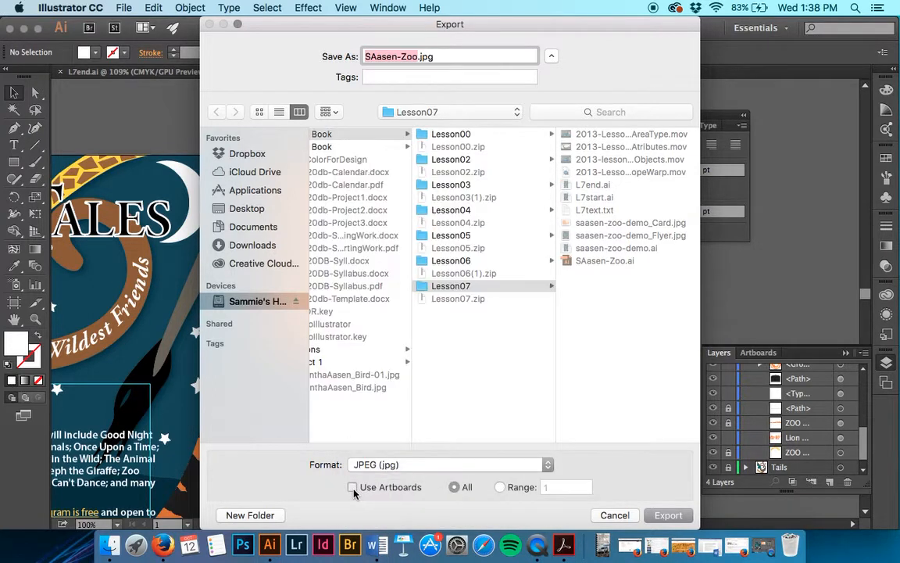
{"action": "left_click", "coordinate": [500, 487]}
{"action": "type", "text": "1-"}
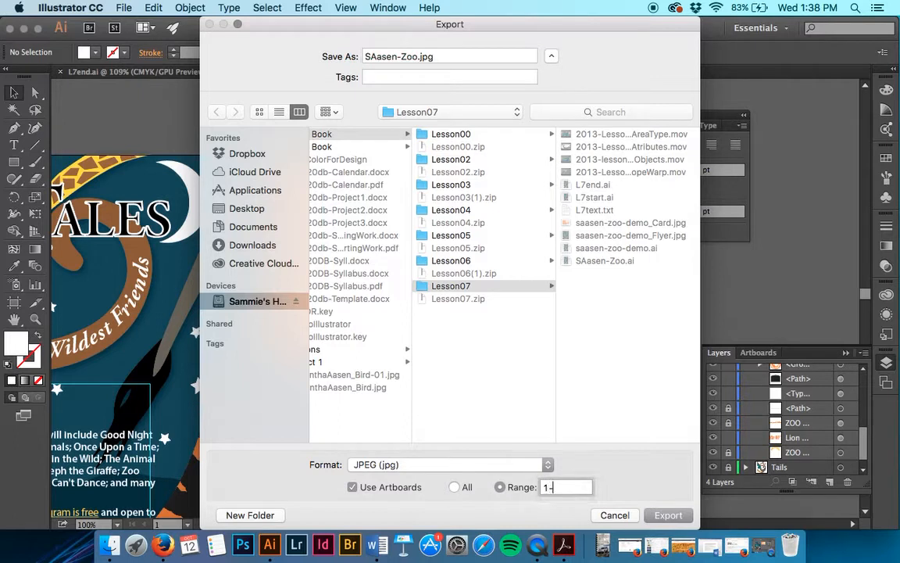
{"action": "type", "text": "2"}
{"action": "left_click", "coordinate": [667, 516]}
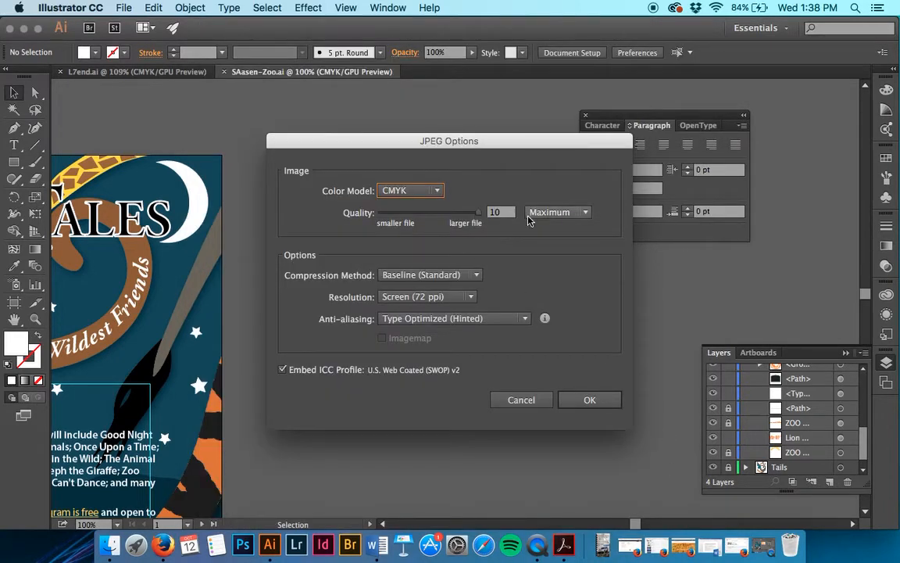
- Set the JPEG resolution to High (300 ppi) and complete the export
{"action": "left_click", "coordinate": [398, 297]}
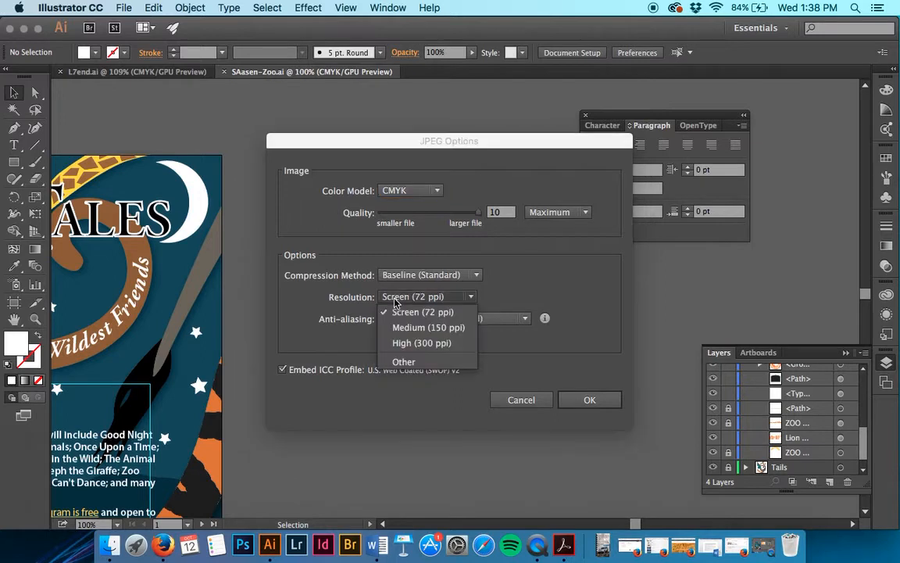
{"action": "left_click", "coordinate": [401, 344]}
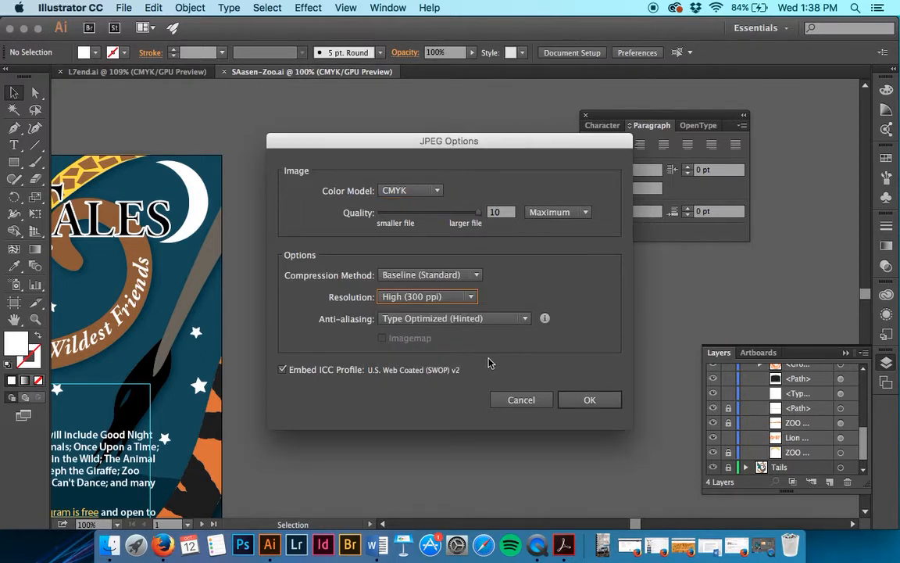
{"action": "left_click", "coordinate": [591, 400]}
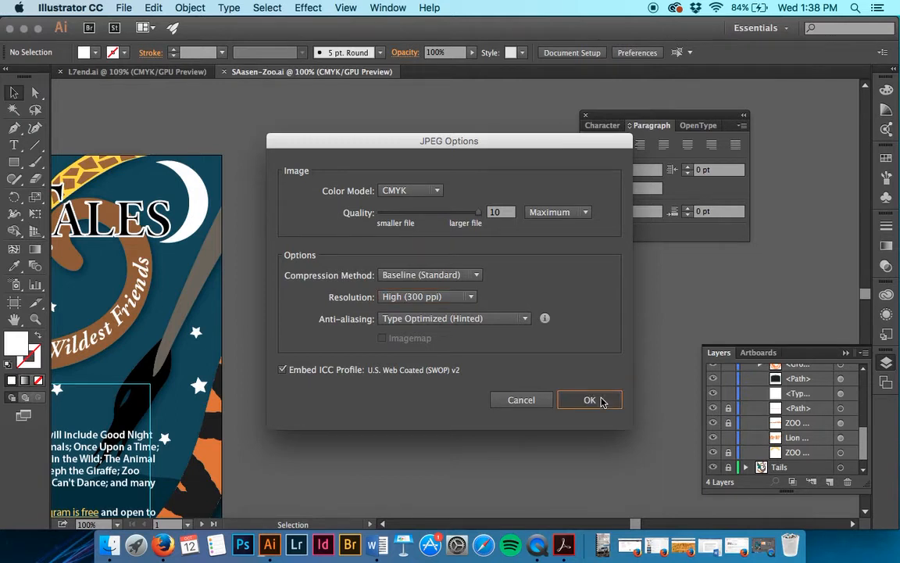